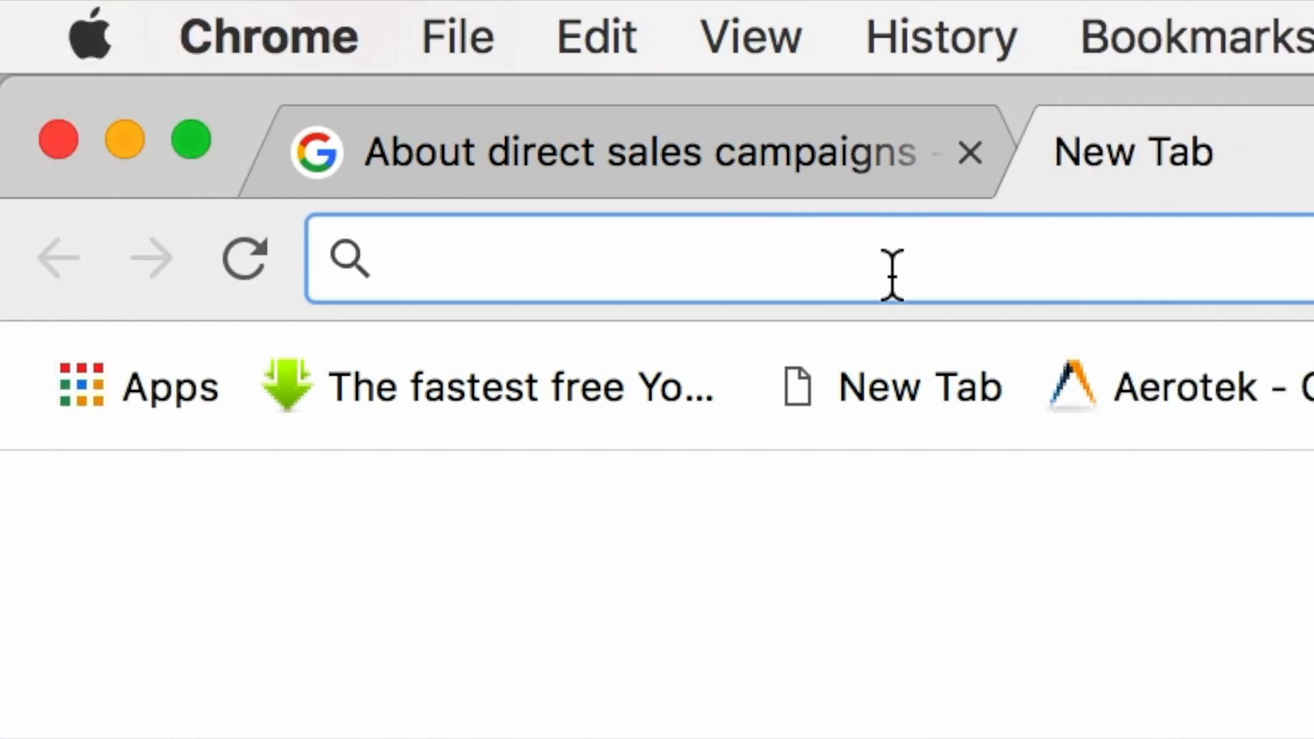
Search Google for 'admob' from the Chrome address bar
text(admob)
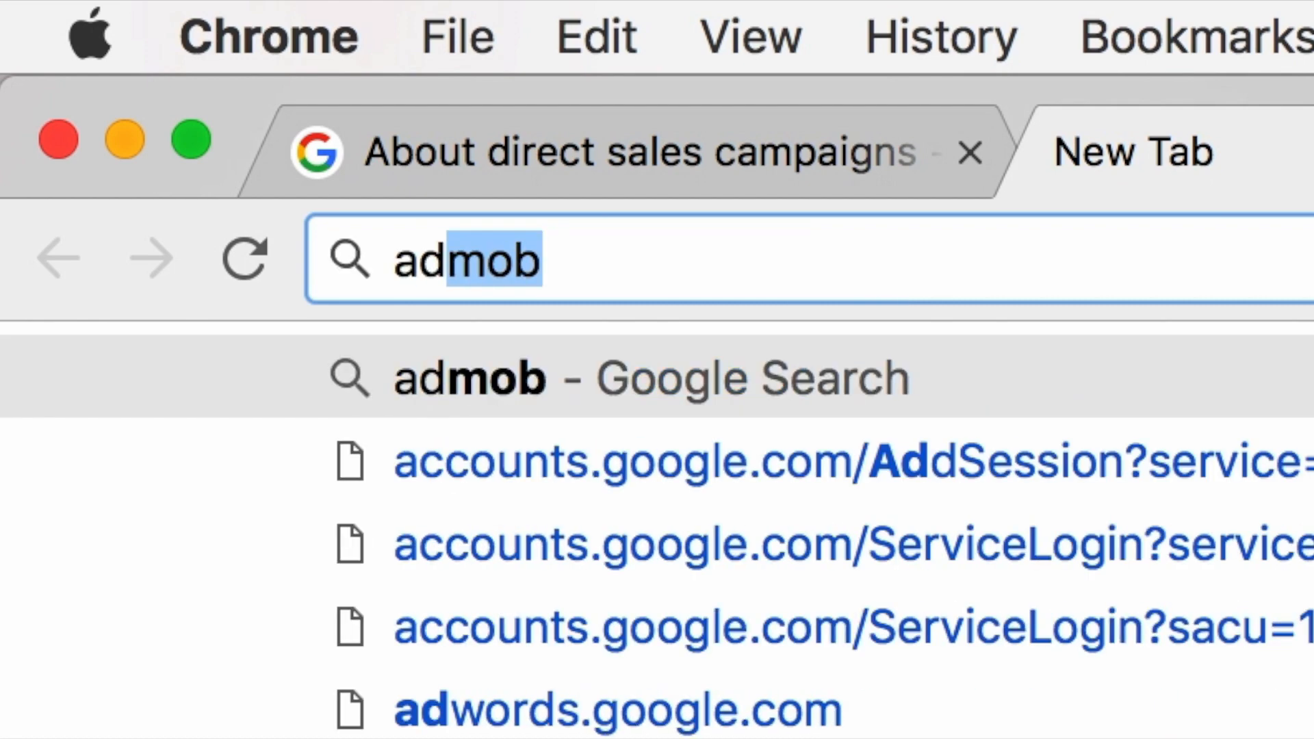
key(Return)
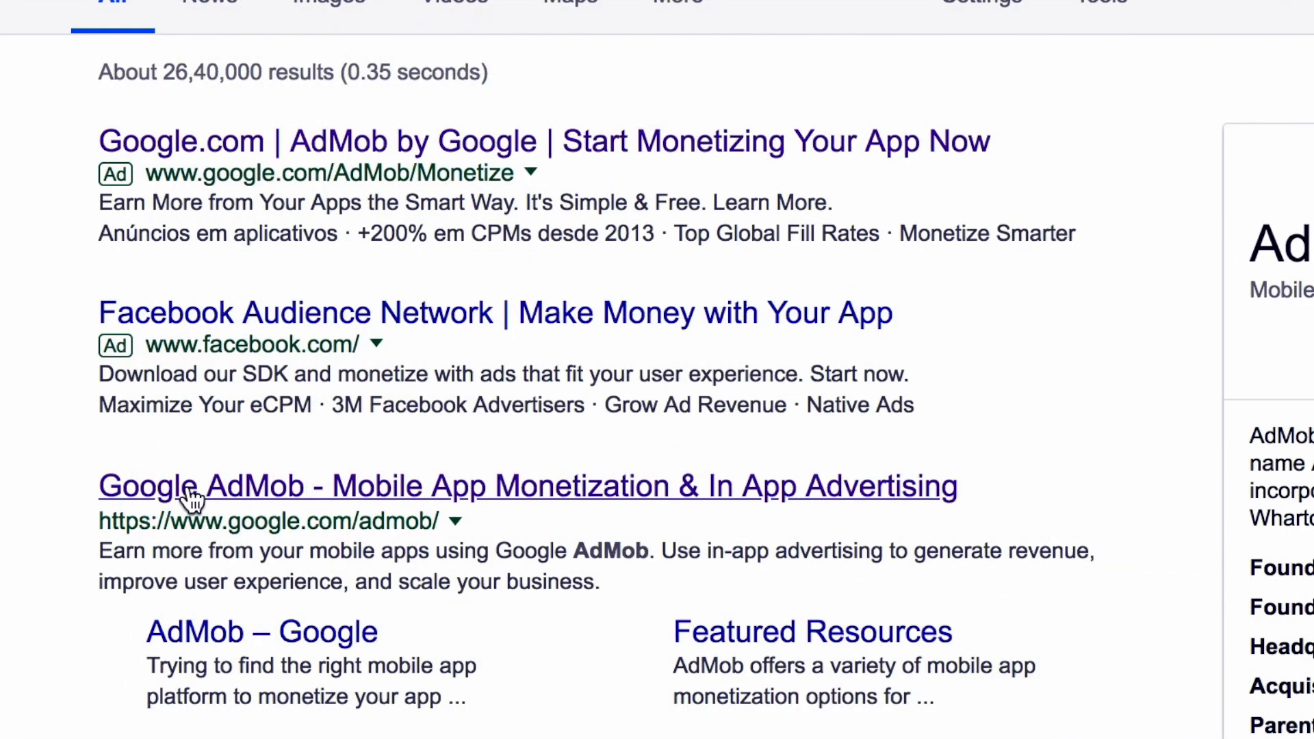
Open the Google AdMob site, start the sign-up and confirm the account password
click(340, 494)
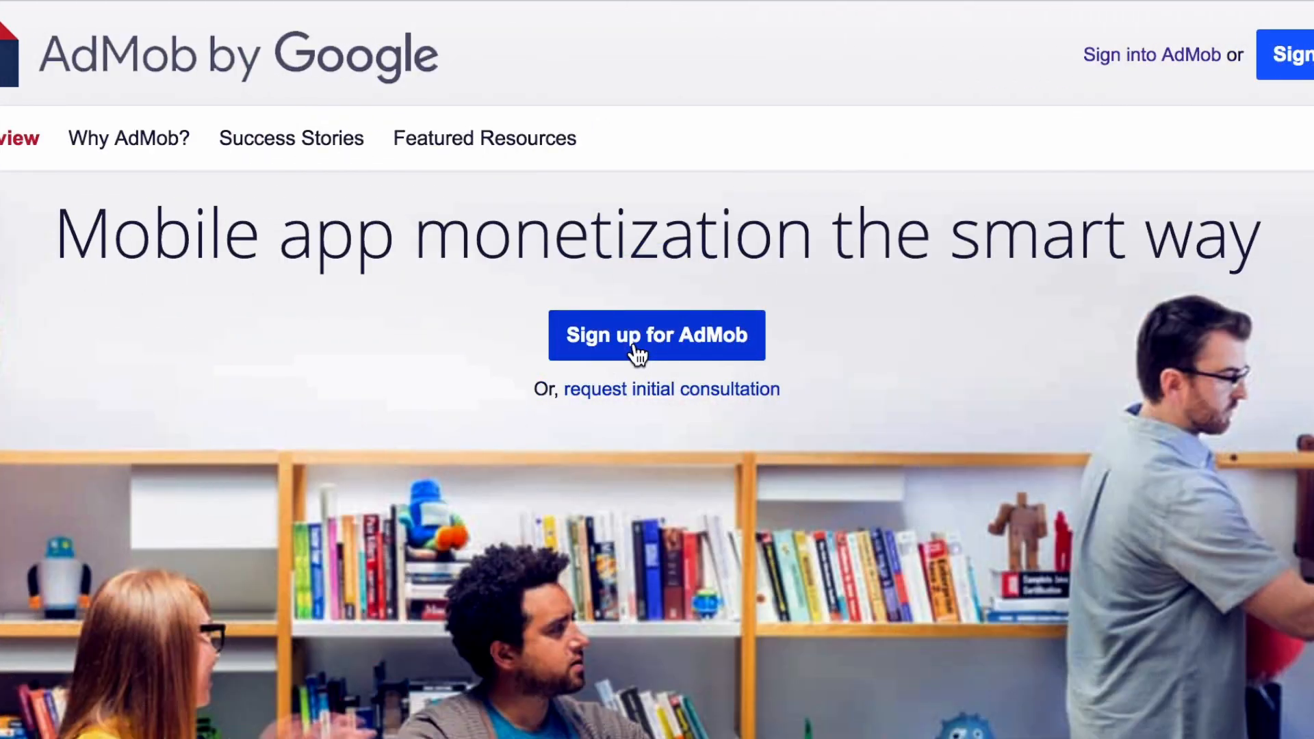
click(637, 353)
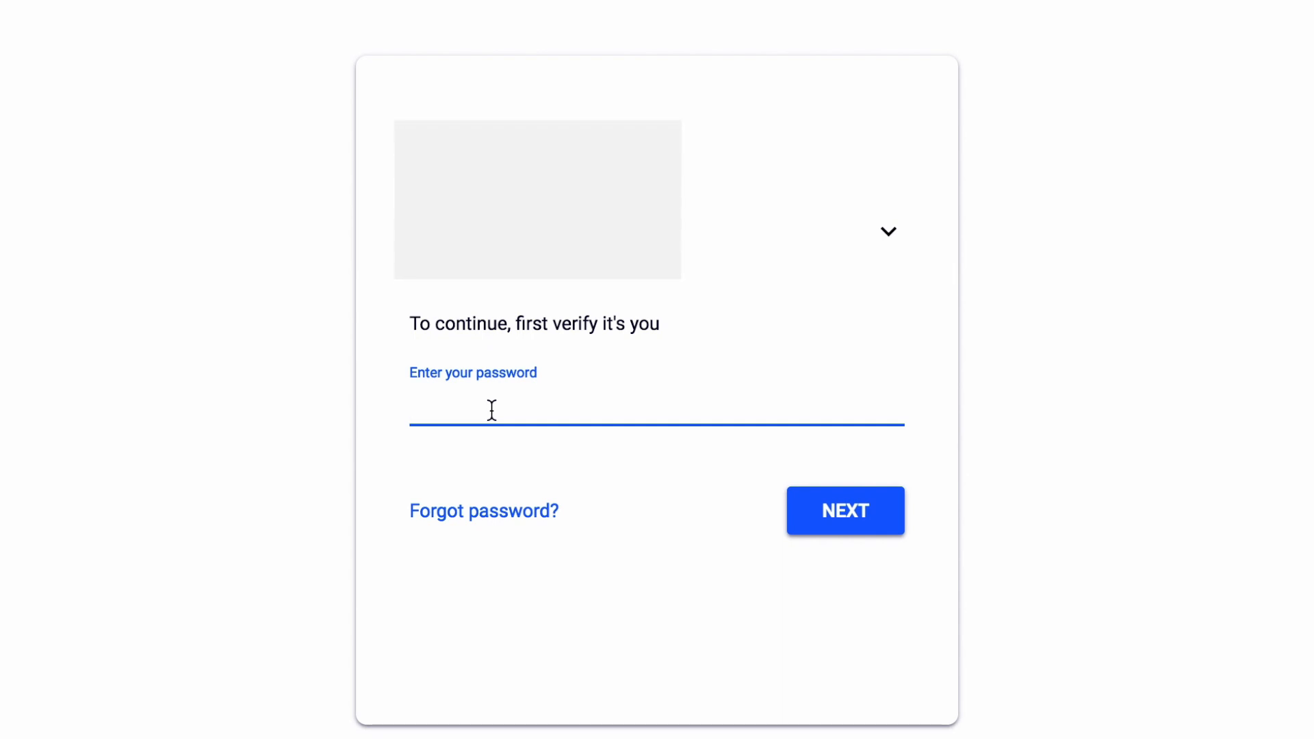
text(••••••••)
key(Return)
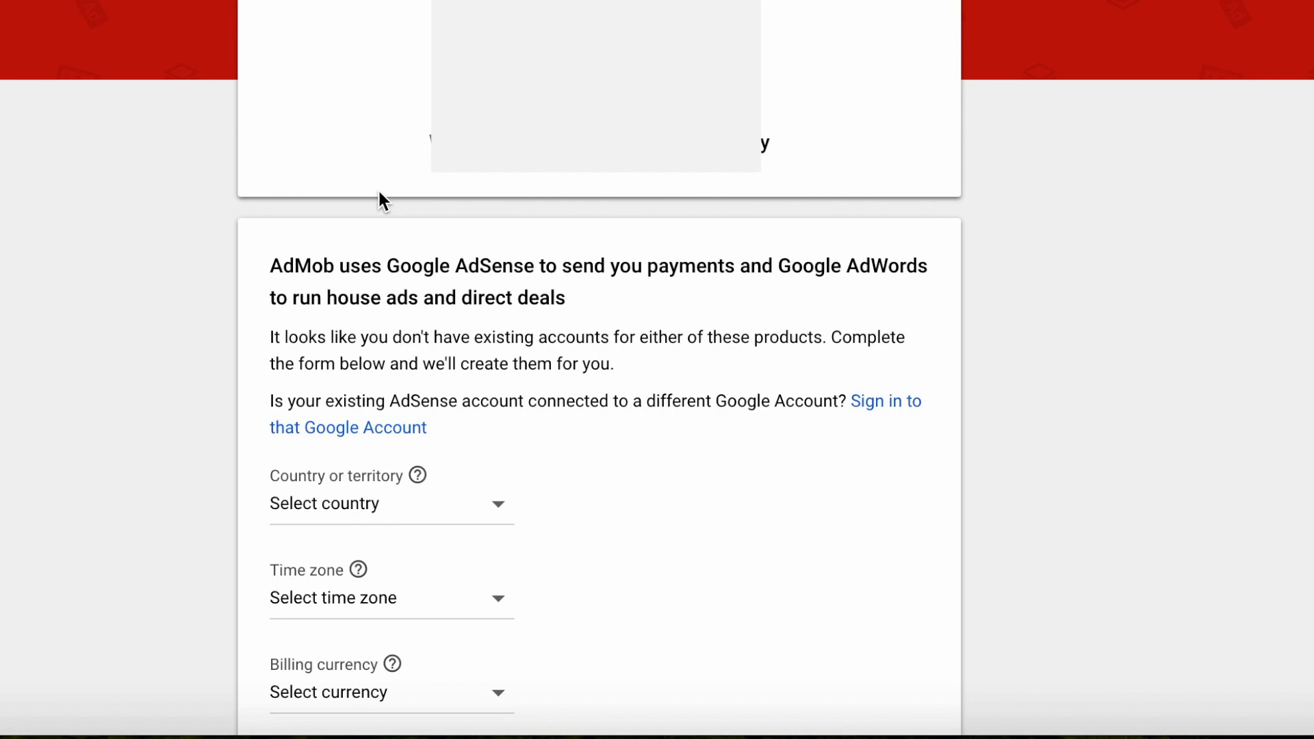
Choose India as the country and the Kolkata time zone
scroll(379, 193, down, 5)
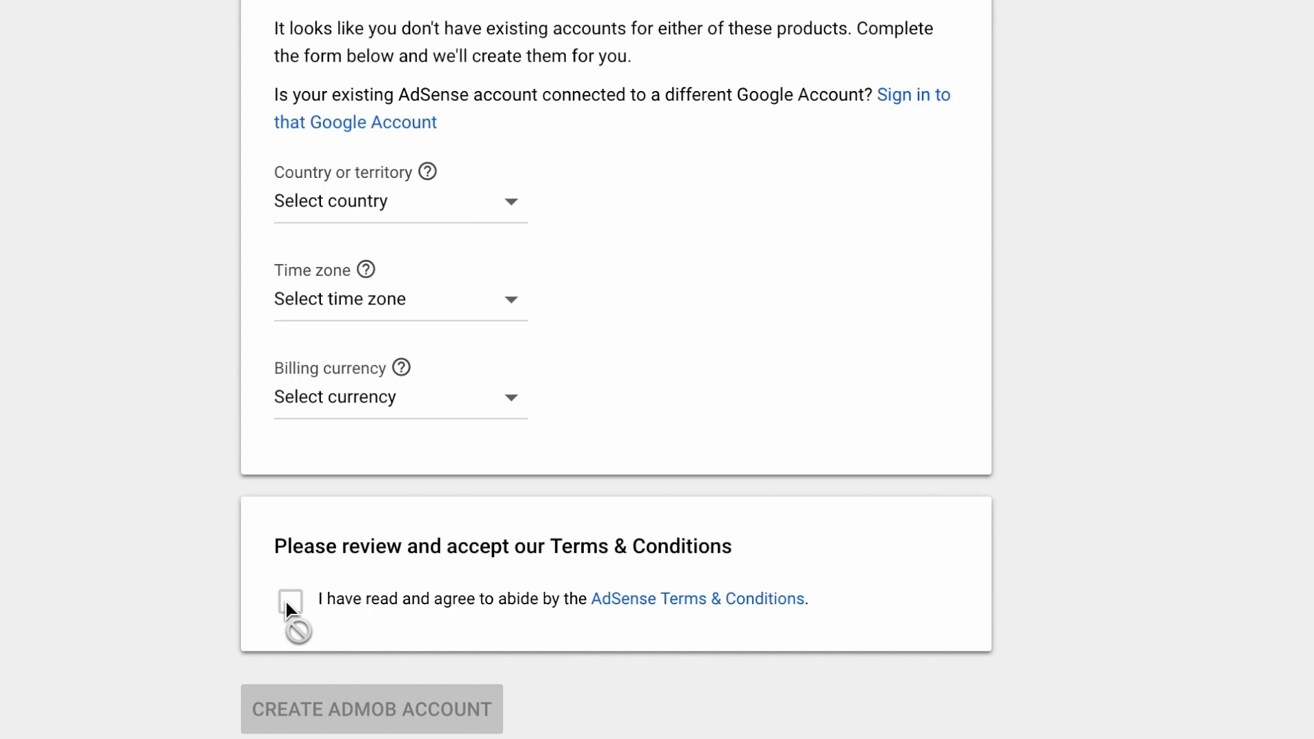
click(510, 209)
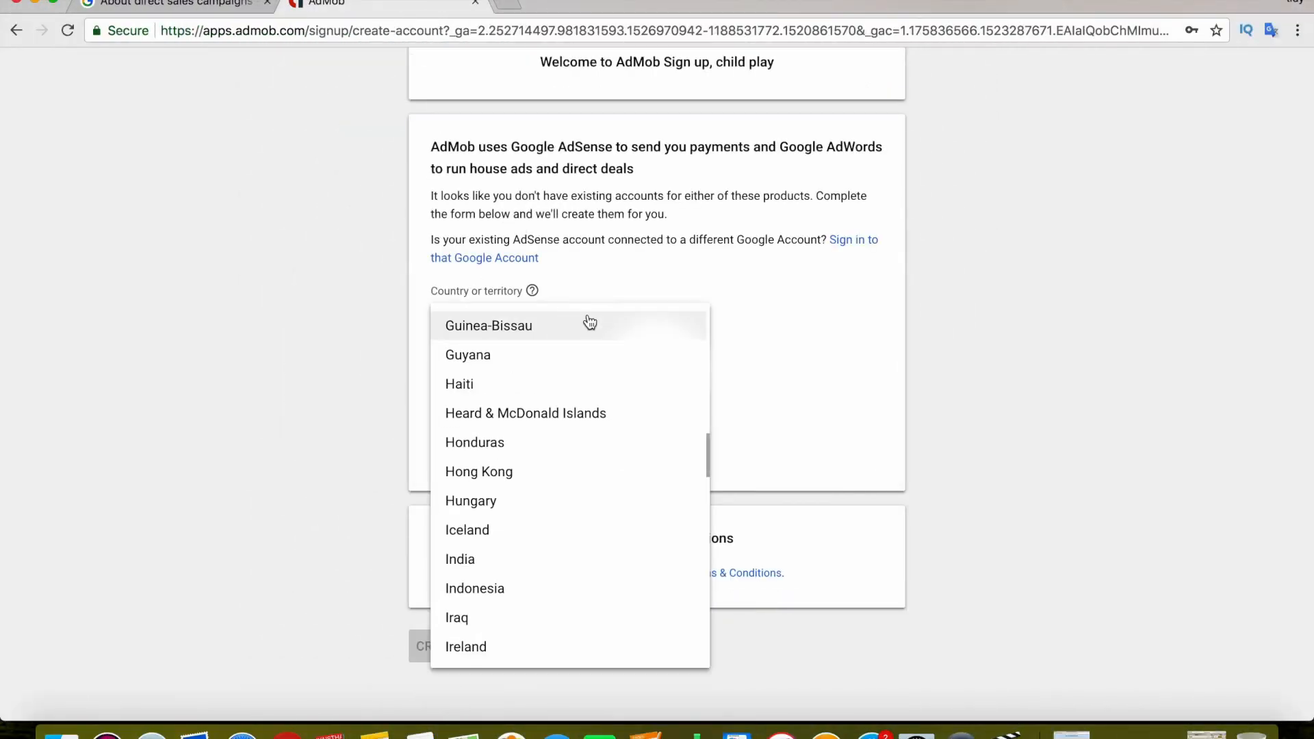
click(528, 569)
click(525, 389)
click(560, 413)
Pick US Dollar billing, accept the AdSense terms and create the AdMob account
click(545, 453)
scroll(534, 527, down, 15)
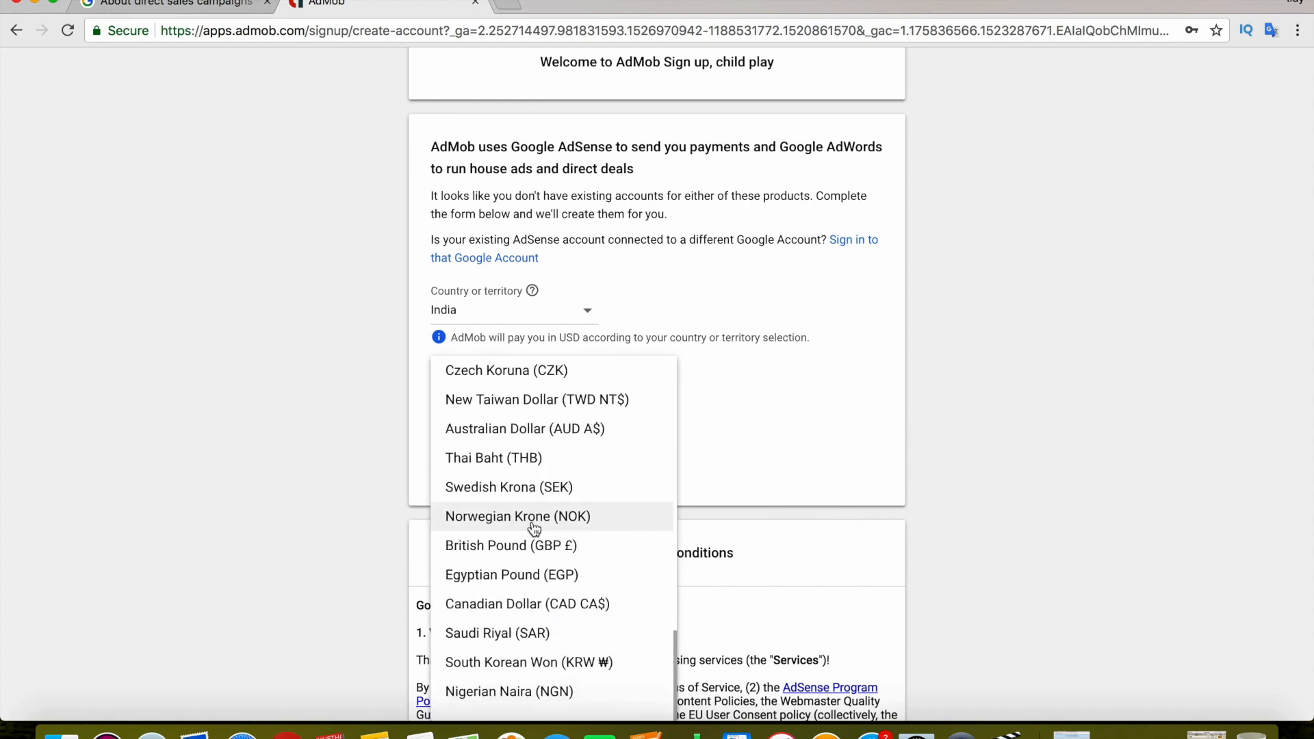
scroll(534, 527, up, 15)
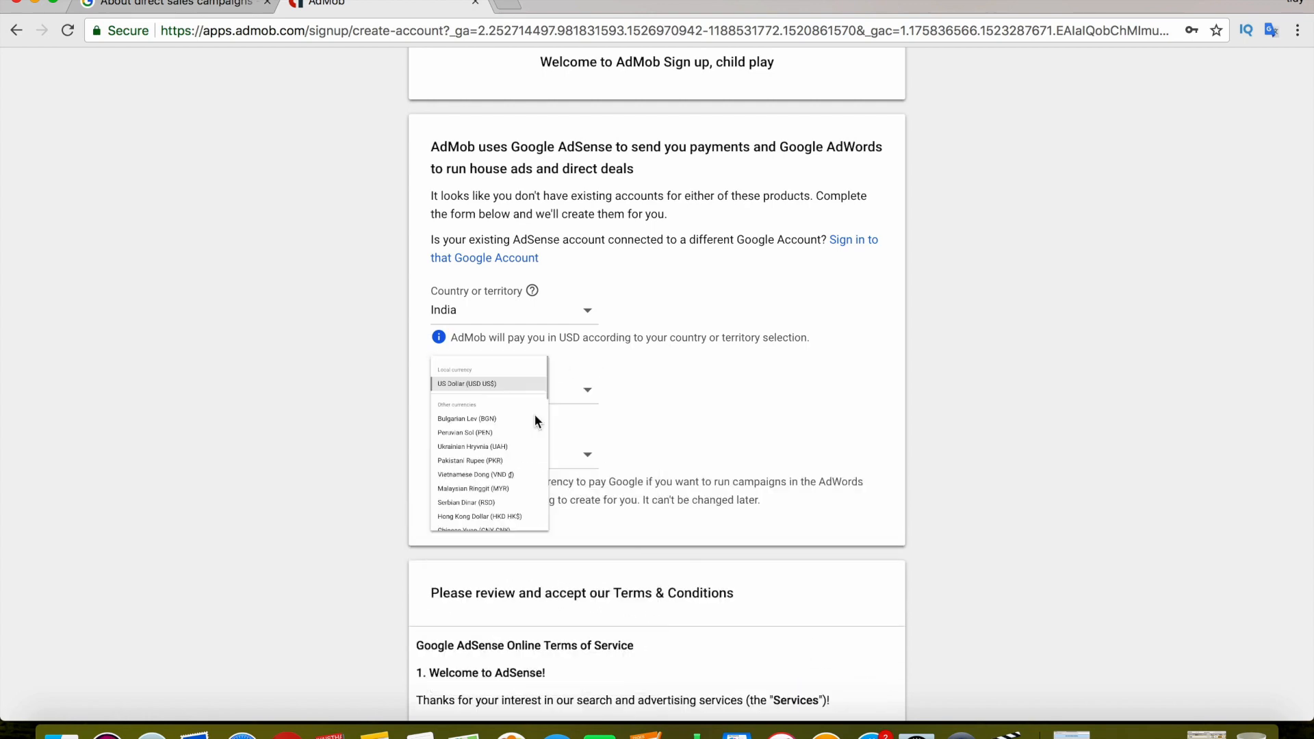
click(537, 419)
scroll(604, 529, down, 3)
scroll(604, 528, down, 8)
click(441, 527)
click(458, 602)
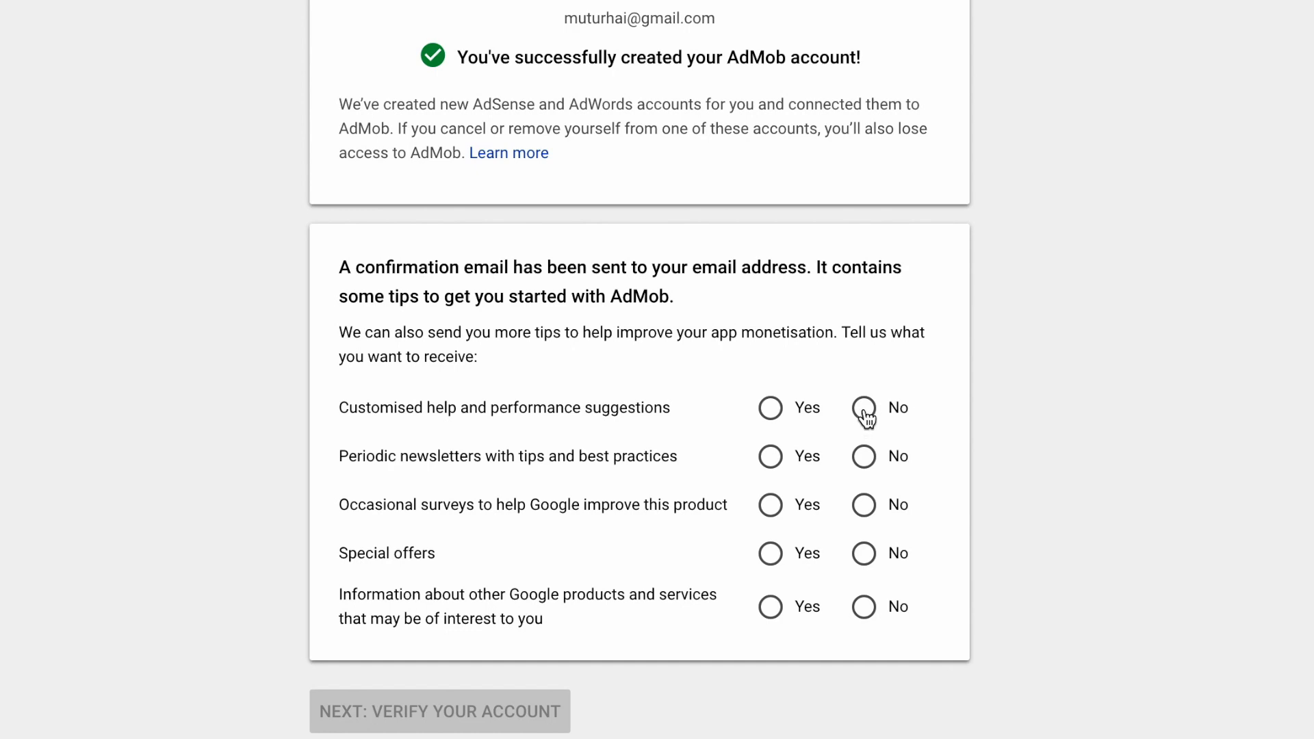
Opt in to help, newsletters, surveys, special offers and Google product info, then continue
click(771, 410)
click(771, 456)
click(798, 452)
click(797, 503)
click(799, 560)
click(561, 669)
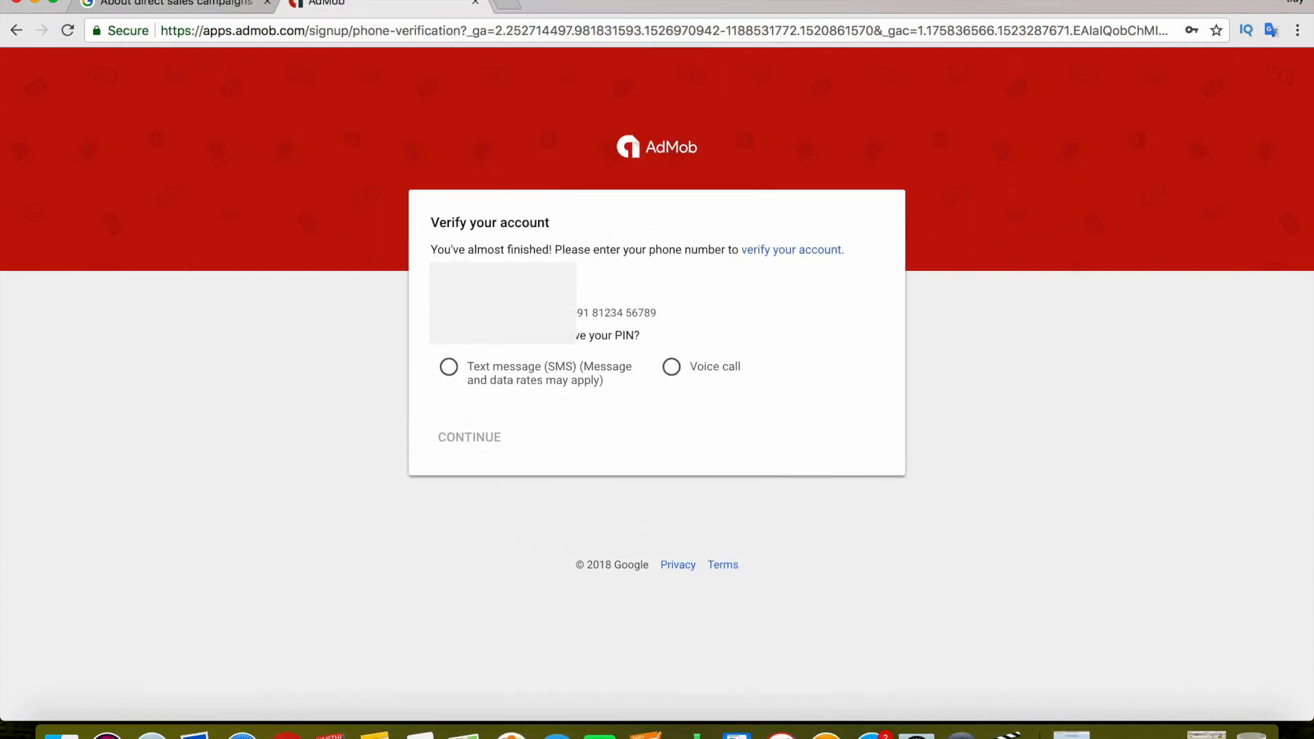
Request the verification PIN by SMS and enter the received code to verify
click(449, 367)
click(449, 441)
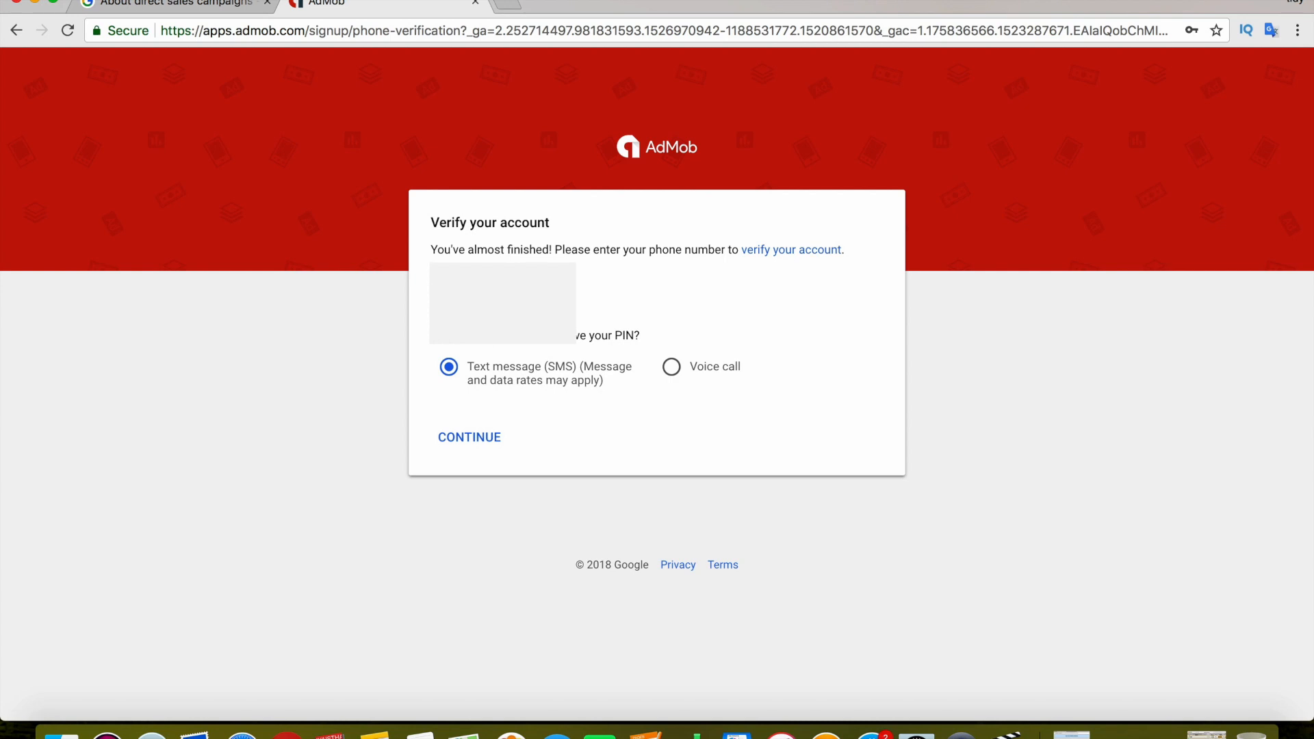
click(445, 438)
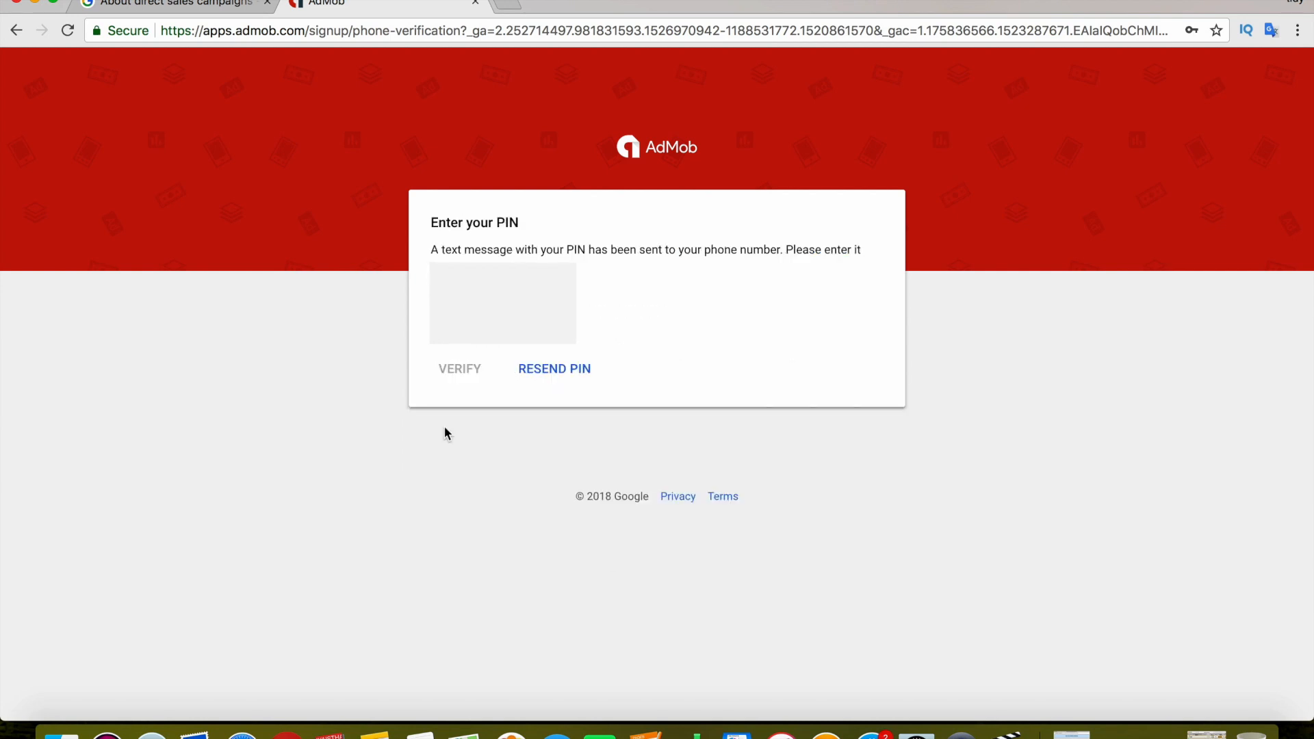
click(452, 305)
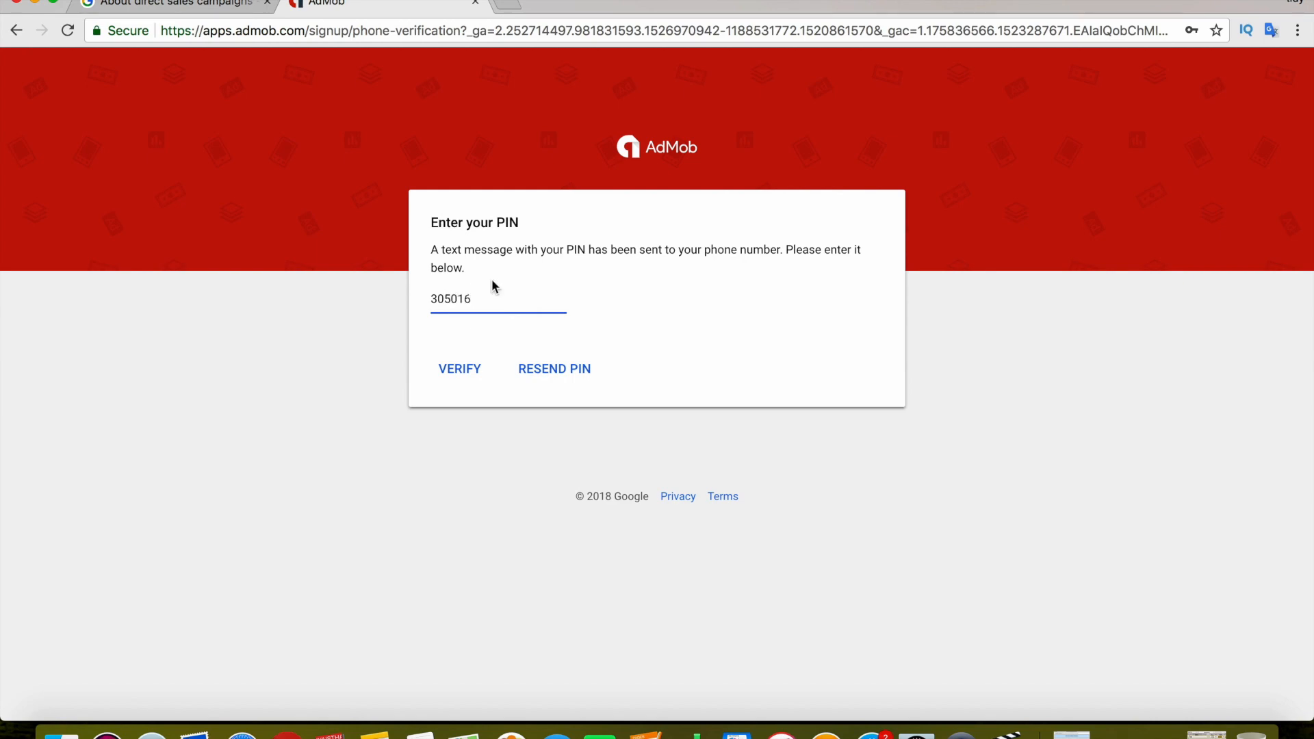
click(448, 373)
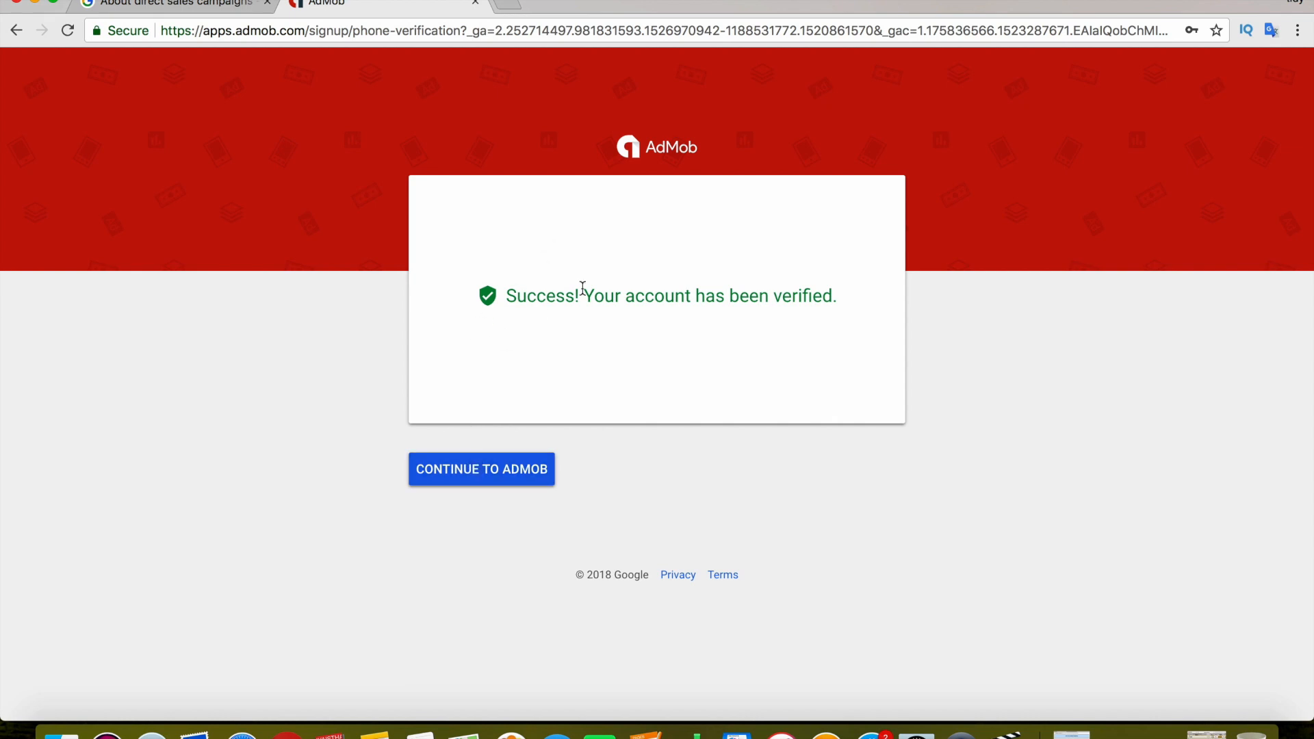
Continue from the verification page into the AdMob Home dashboard
click(472, 474)
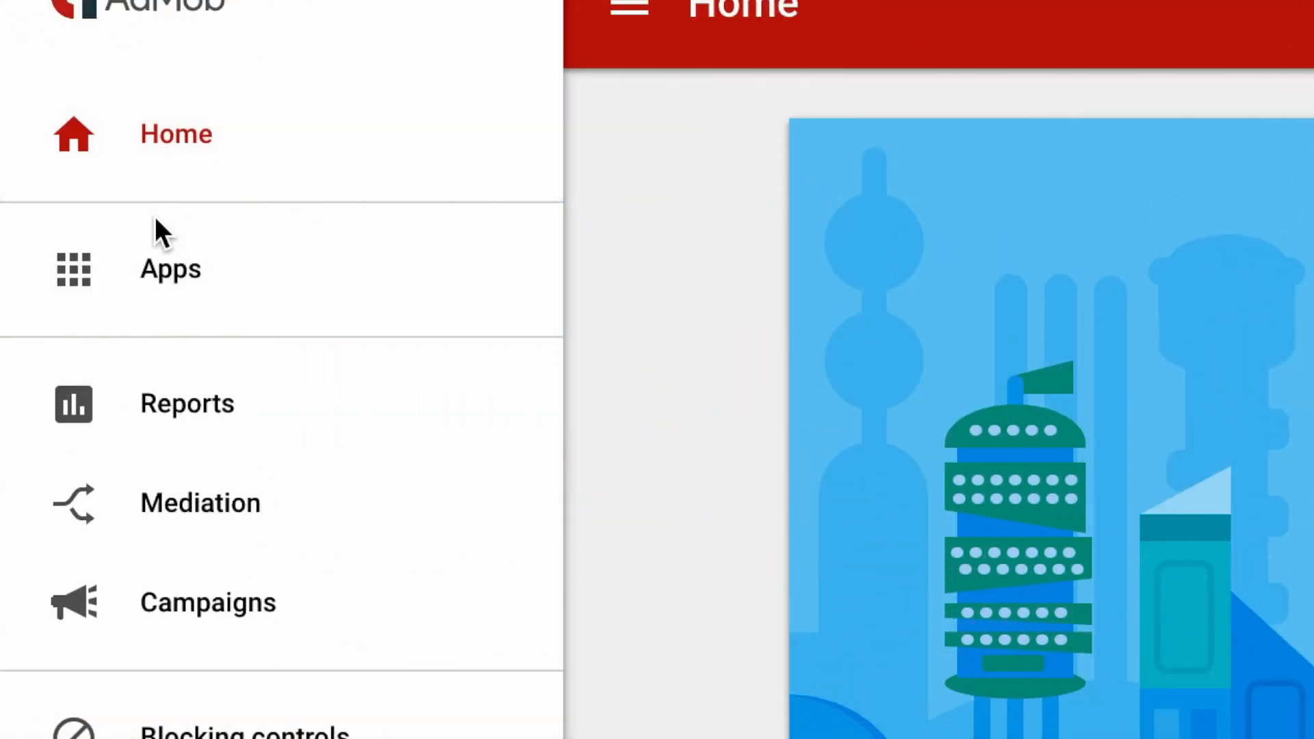
Start adding the first app from the Apps list, answering that it is already published
click(146, 281)
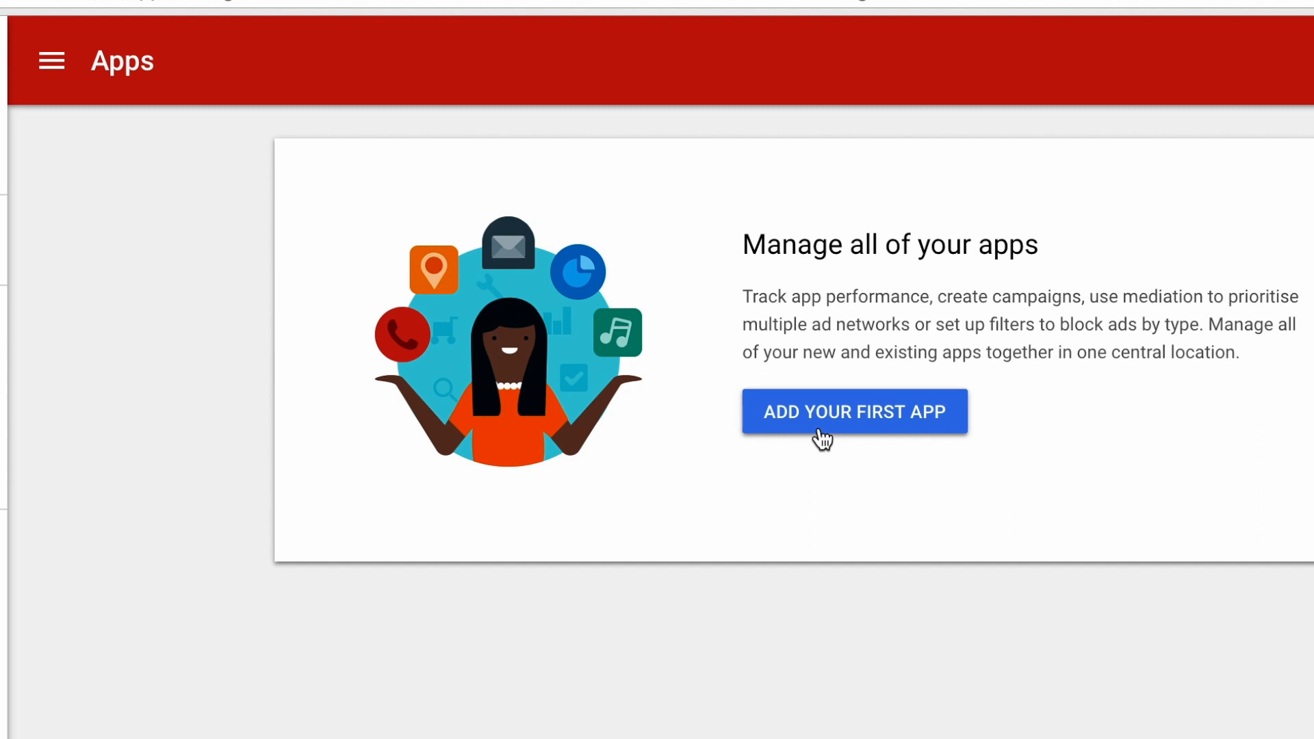
click(820, 432)
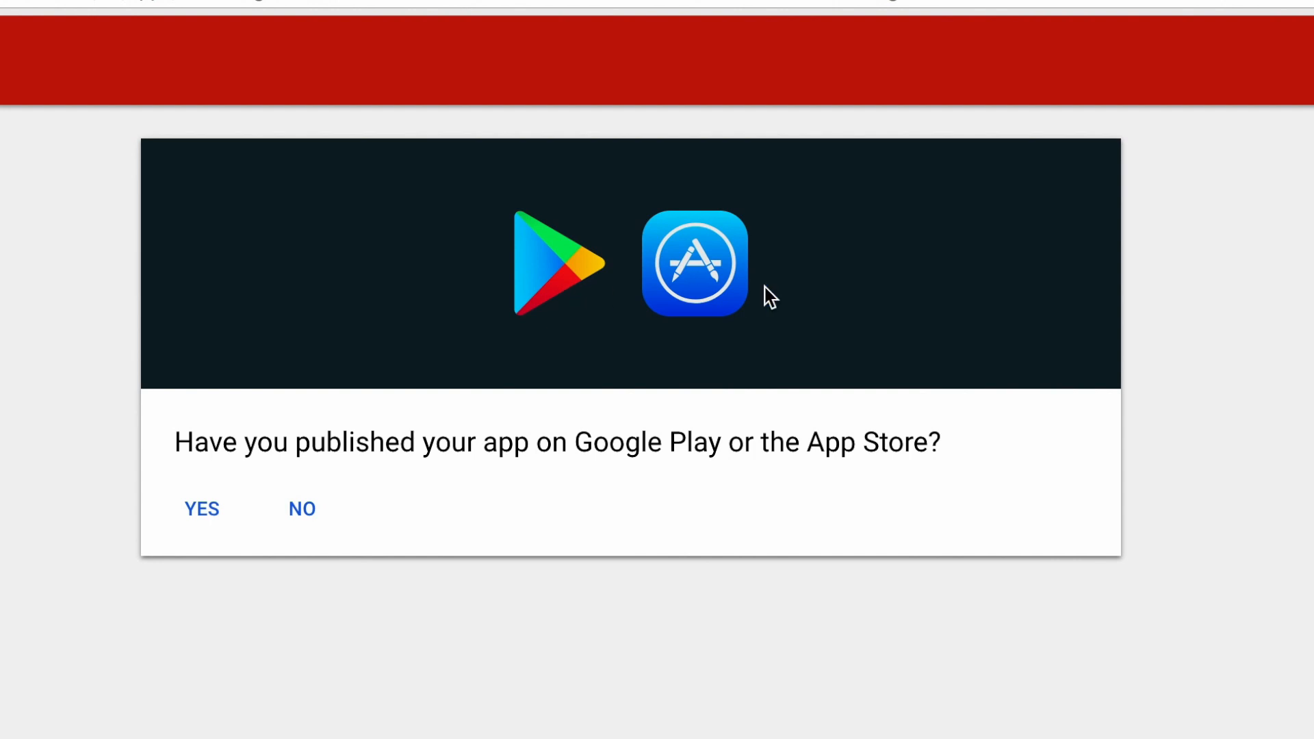
click(209, 527)
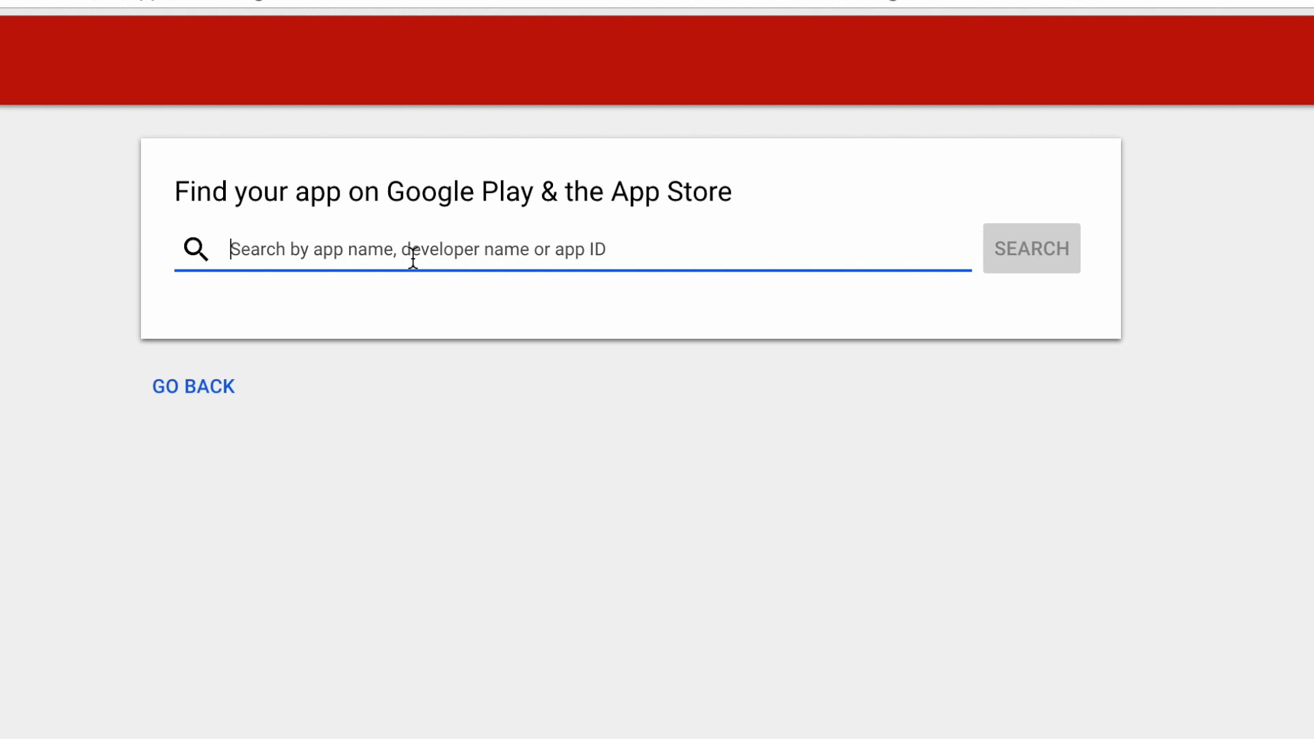
Search the stores for 'creating a website for youtube', then go back to the published question
text(c)
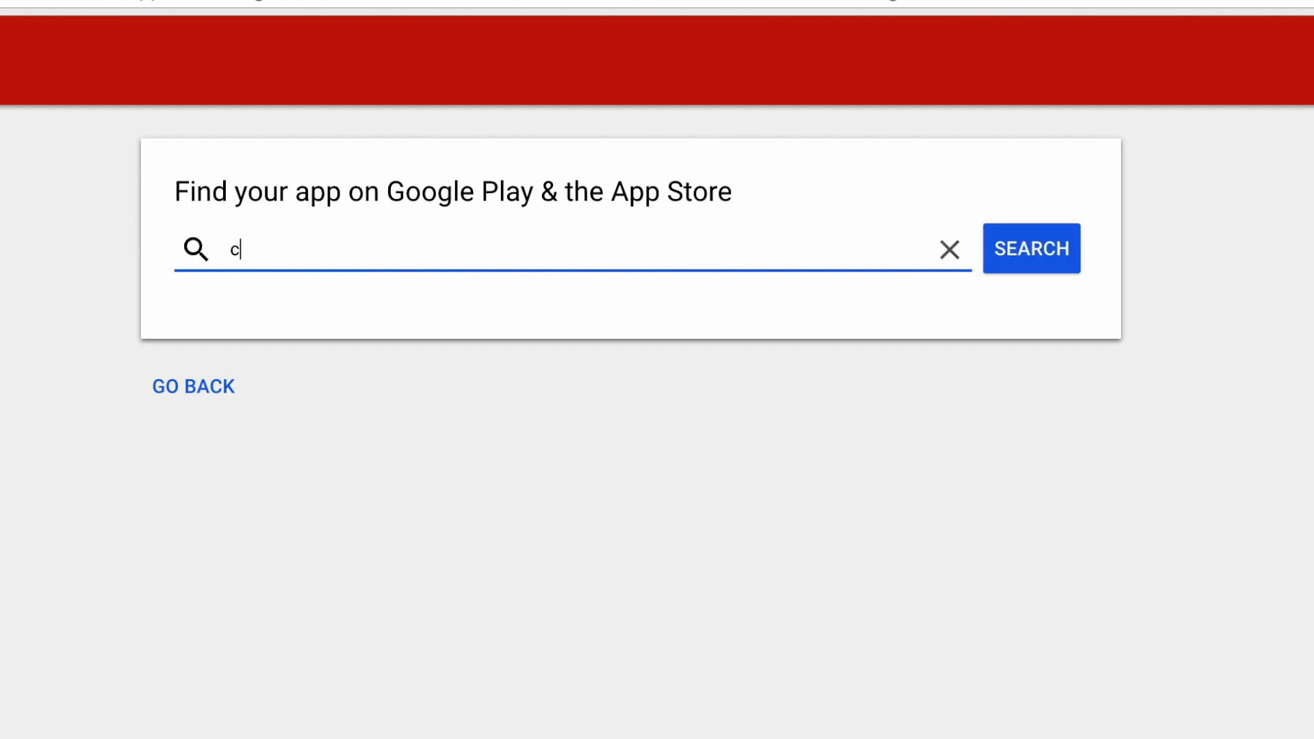
text(reatin)
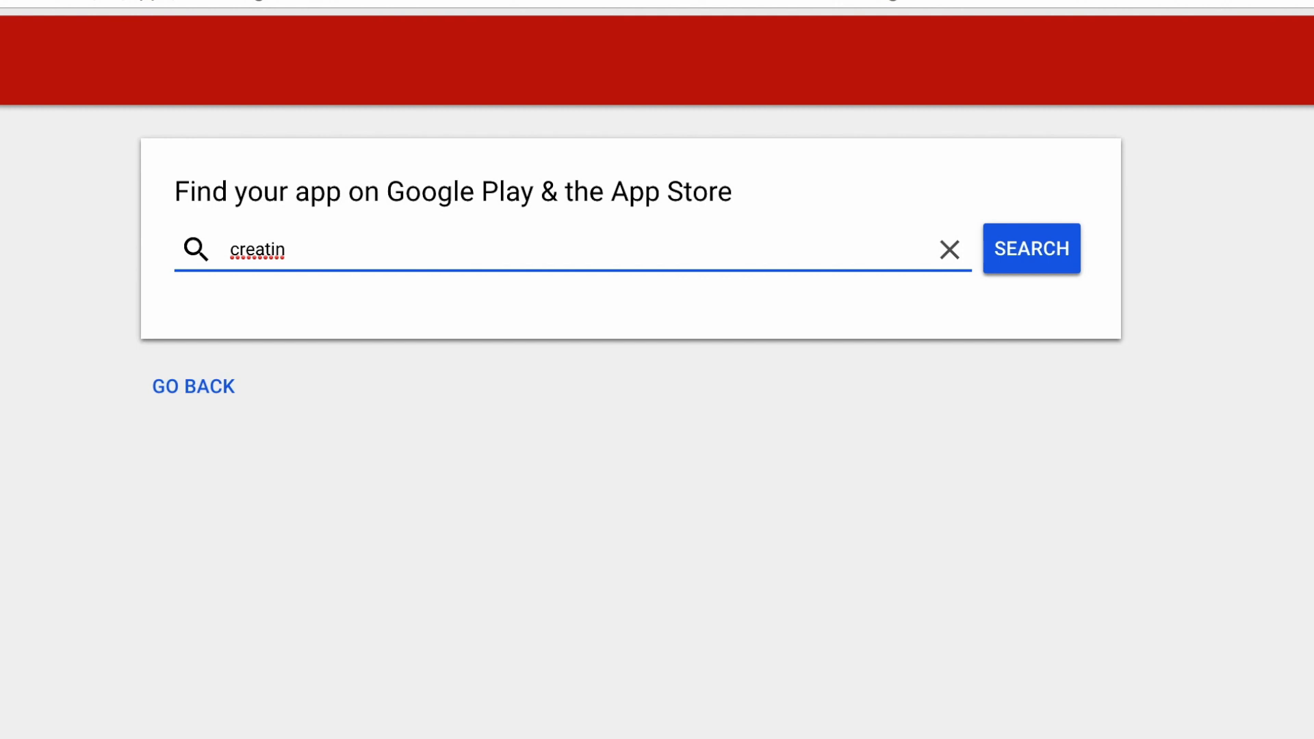
key(BackSpace)
text(g a websit)
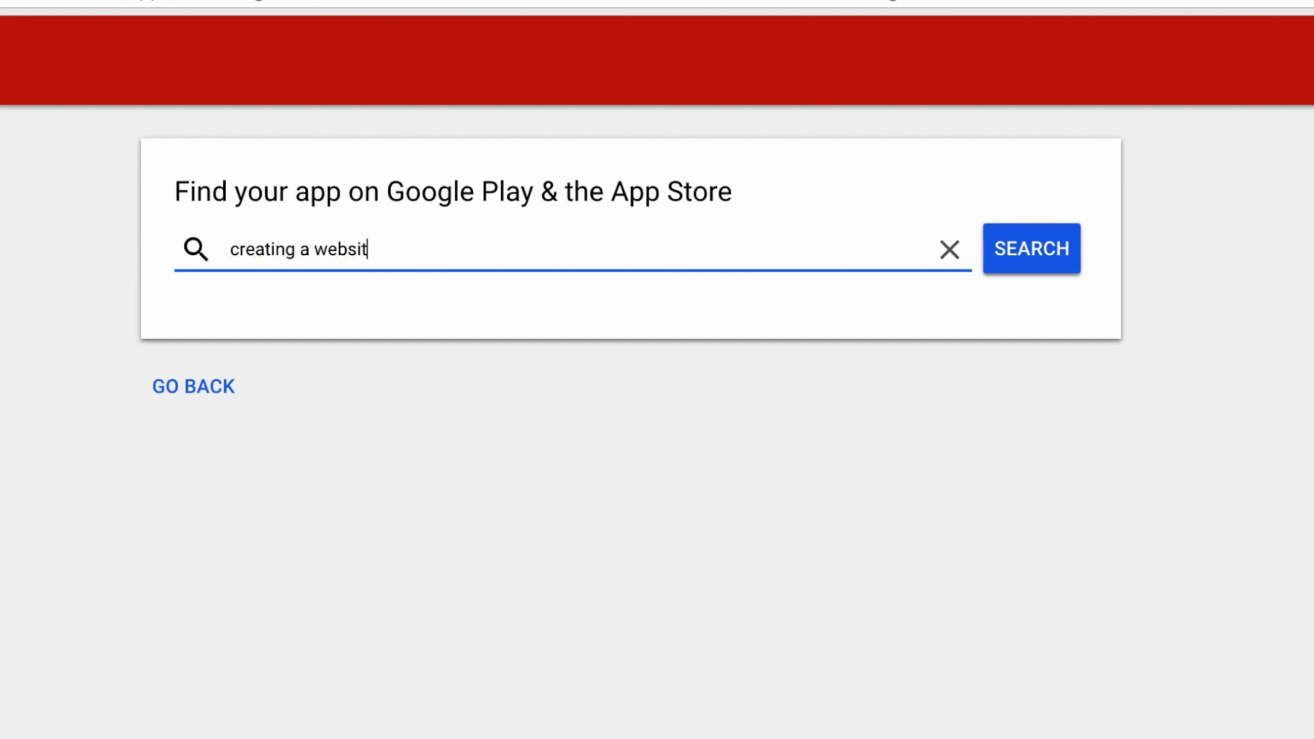
text(e for youtube)
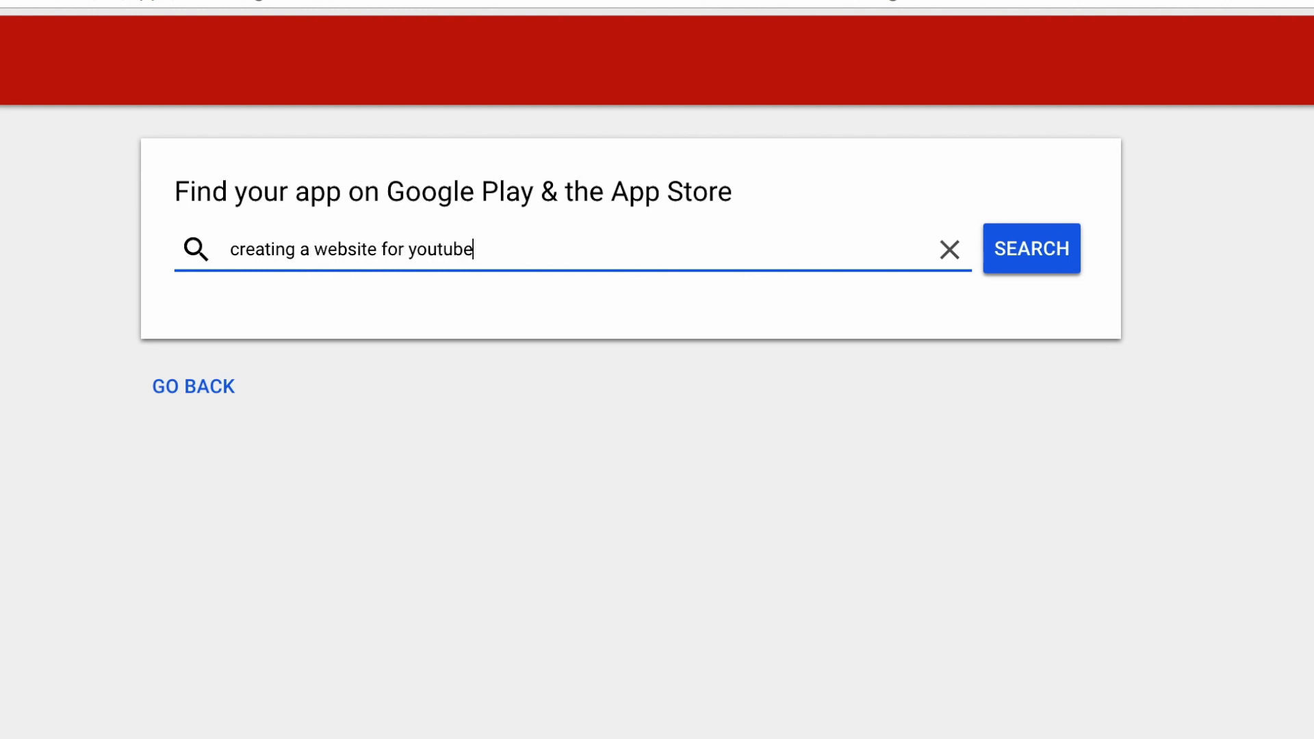
key(Return)
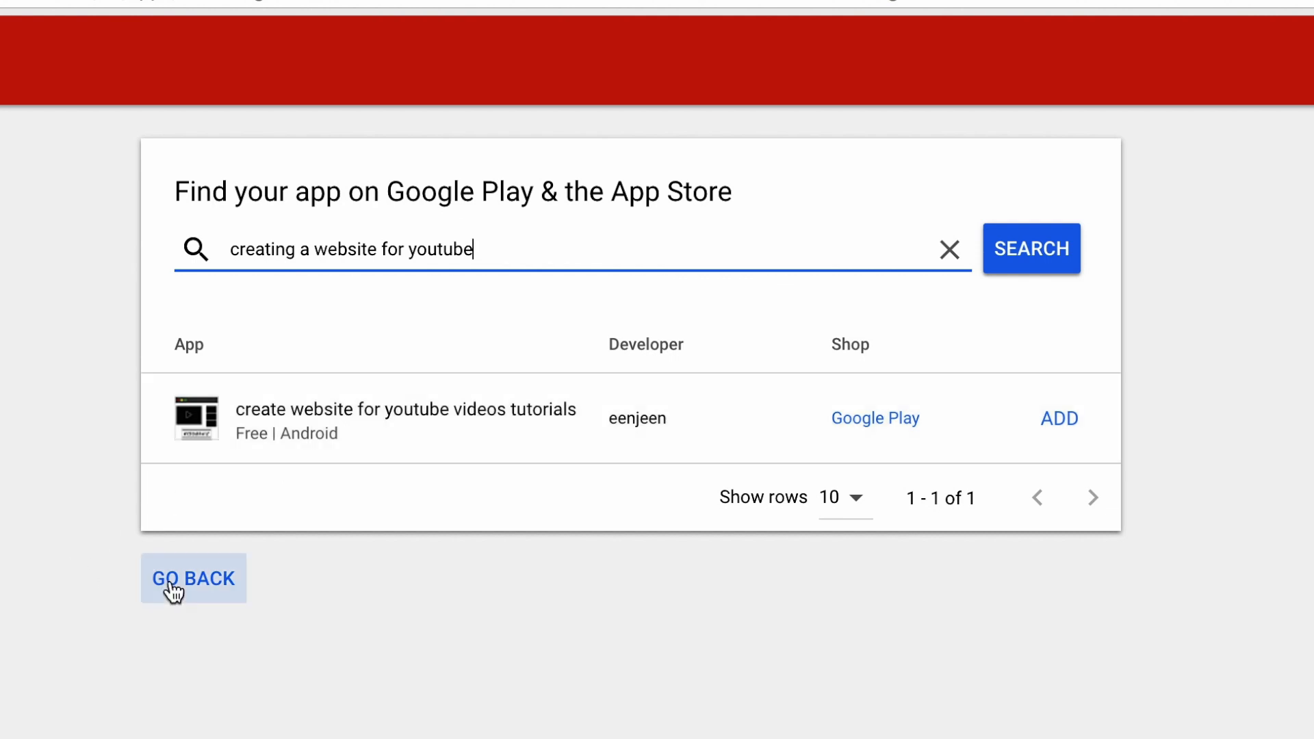
click(173, 588)
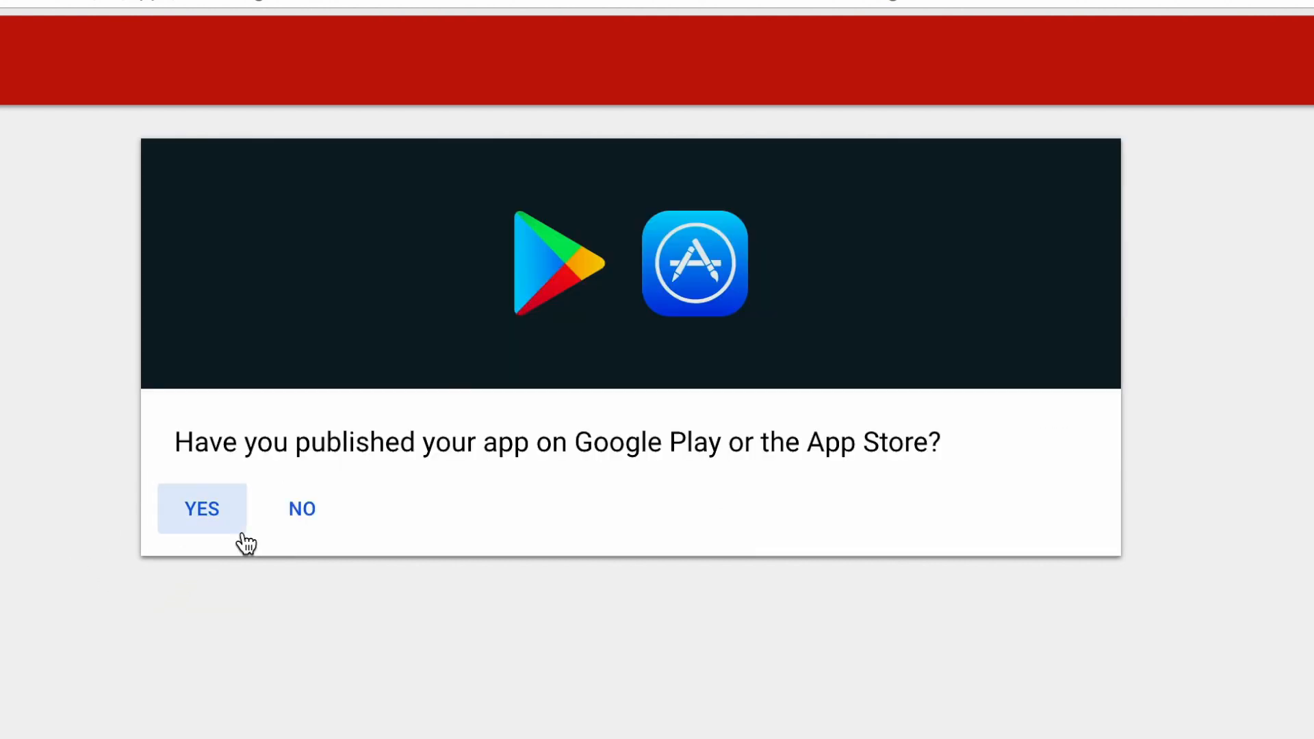
Add unpublished Android app 'my first app', deferring ad unit creation
click(290, 539)
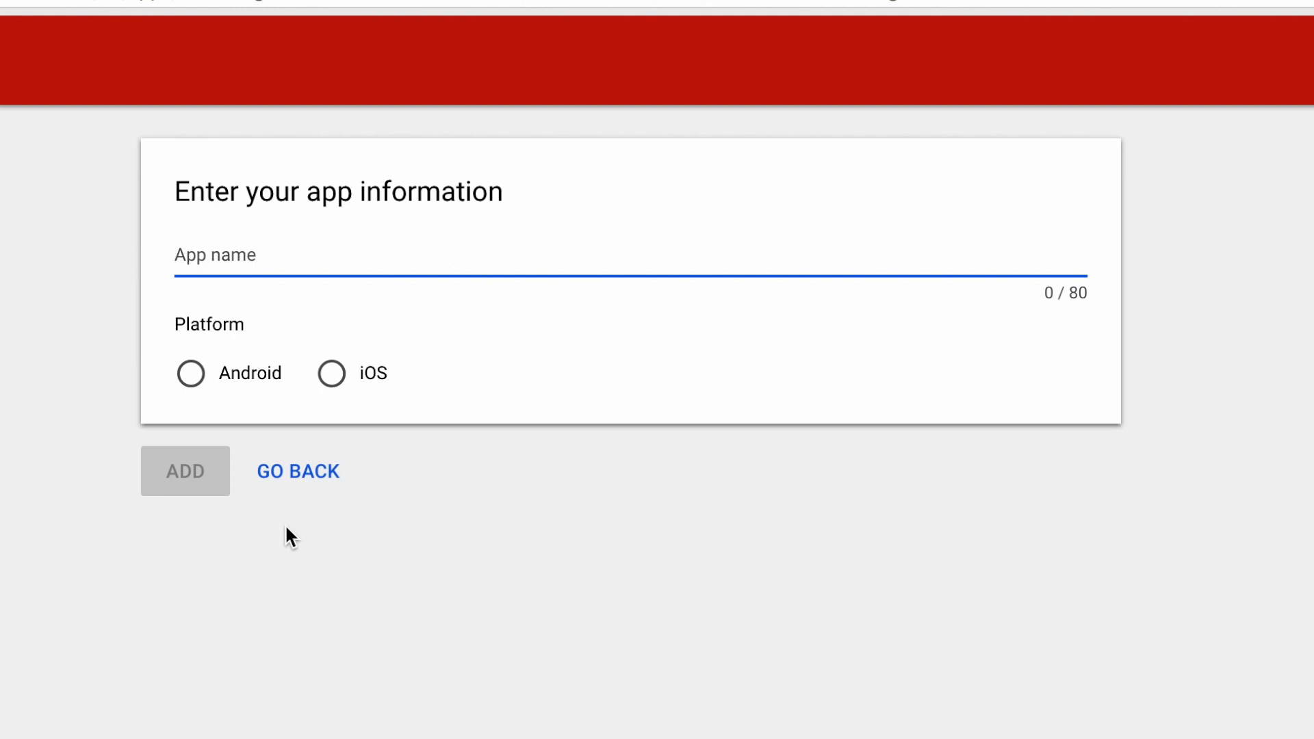
text(my first app)
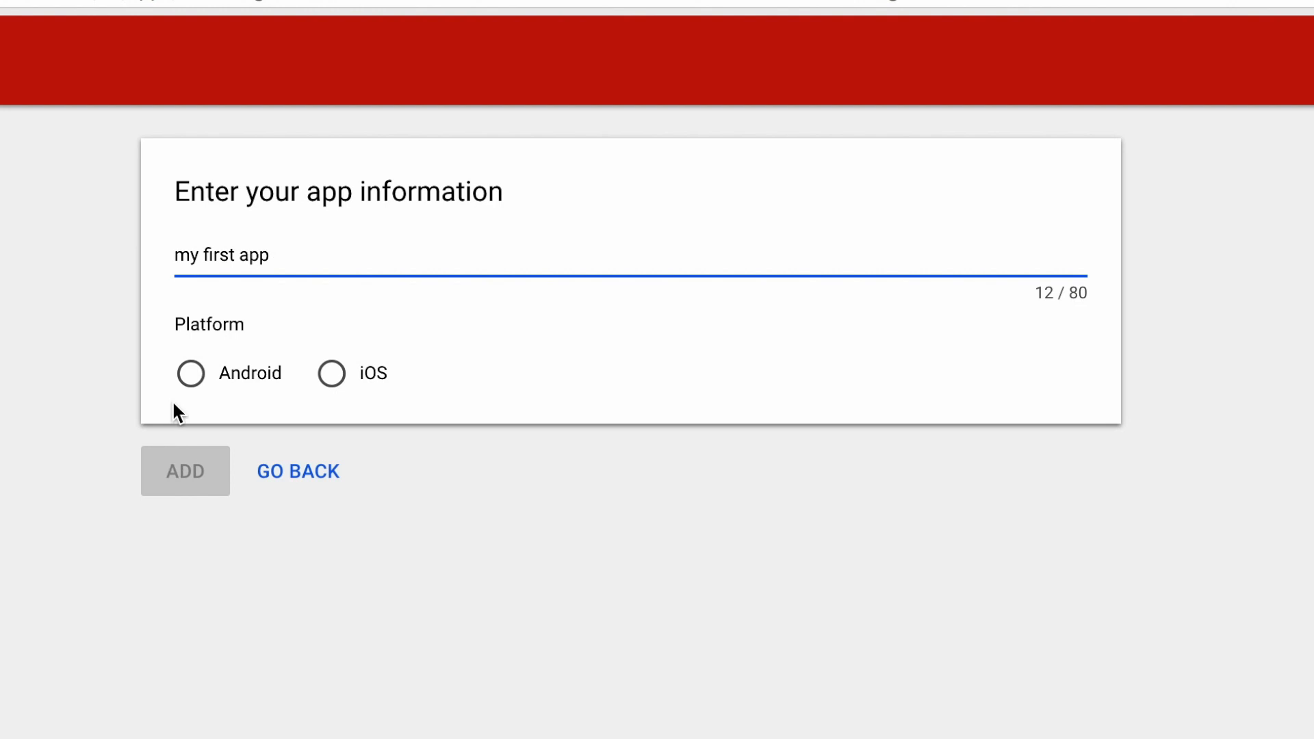
click(198, 375)
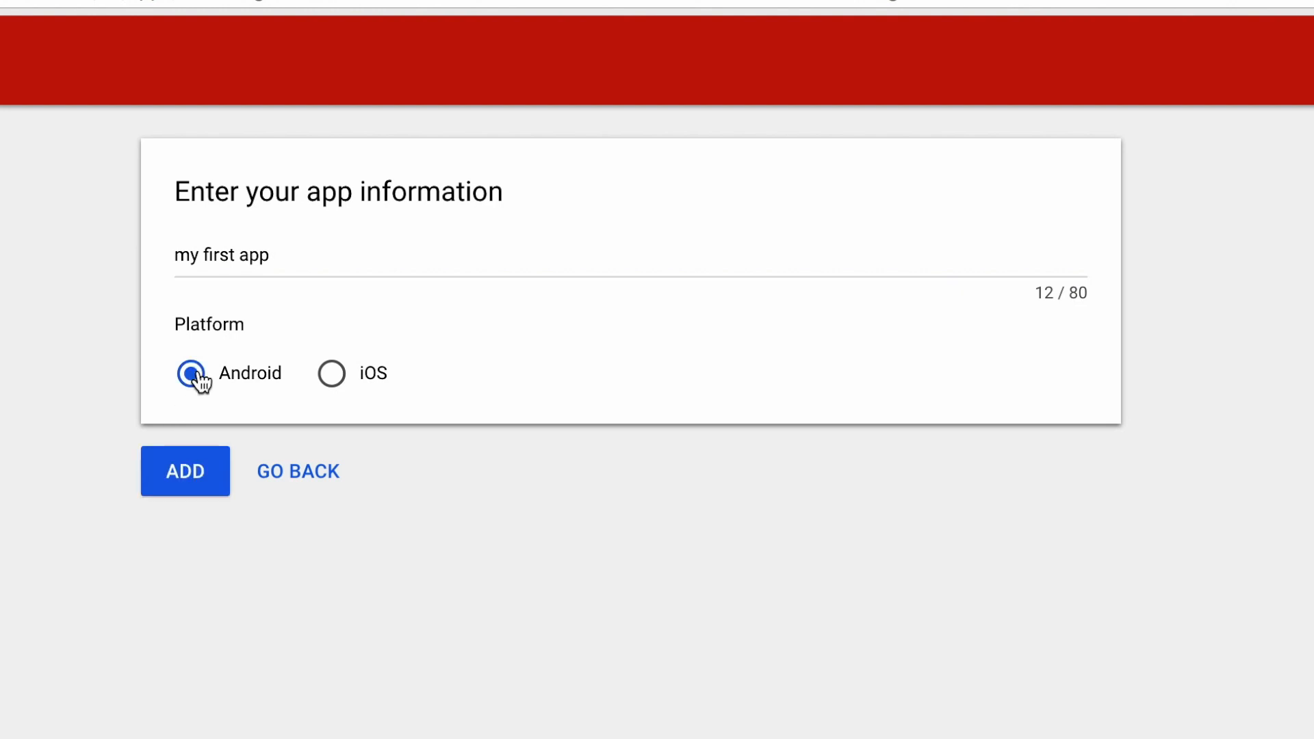
click(185, 479)
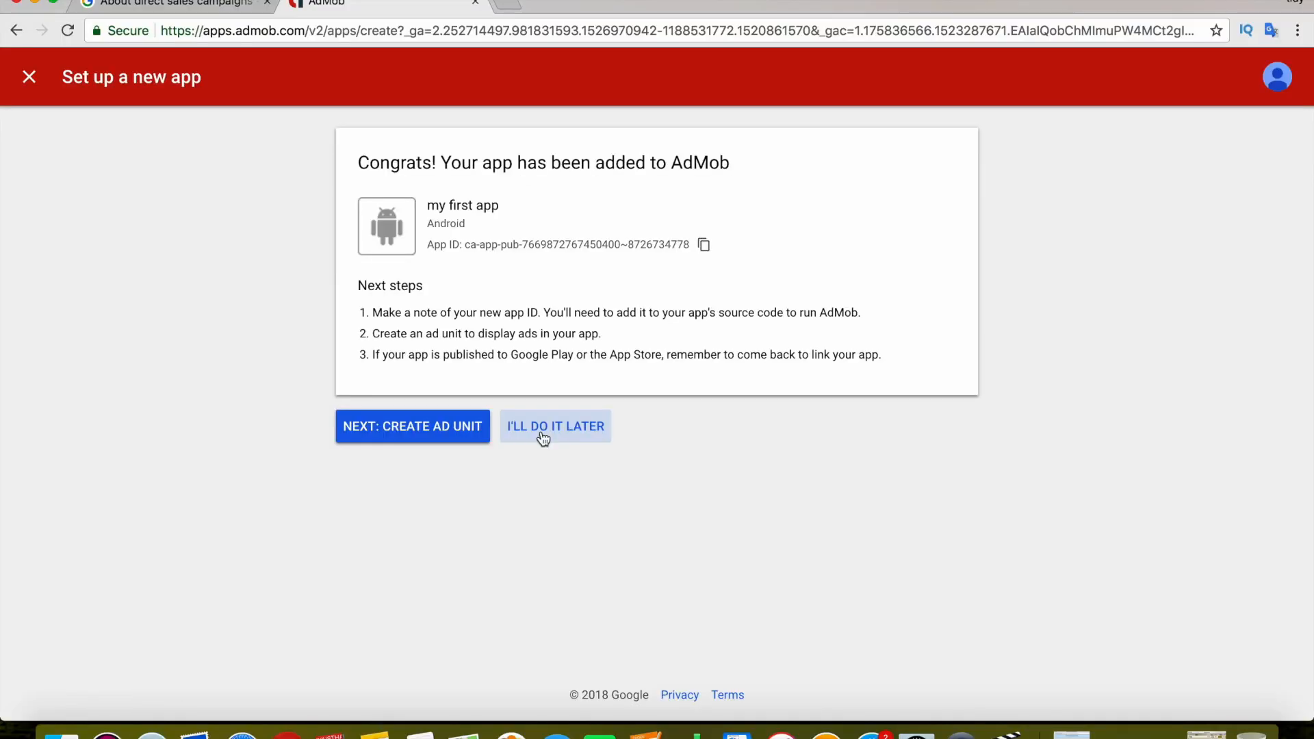
click(457, 611)
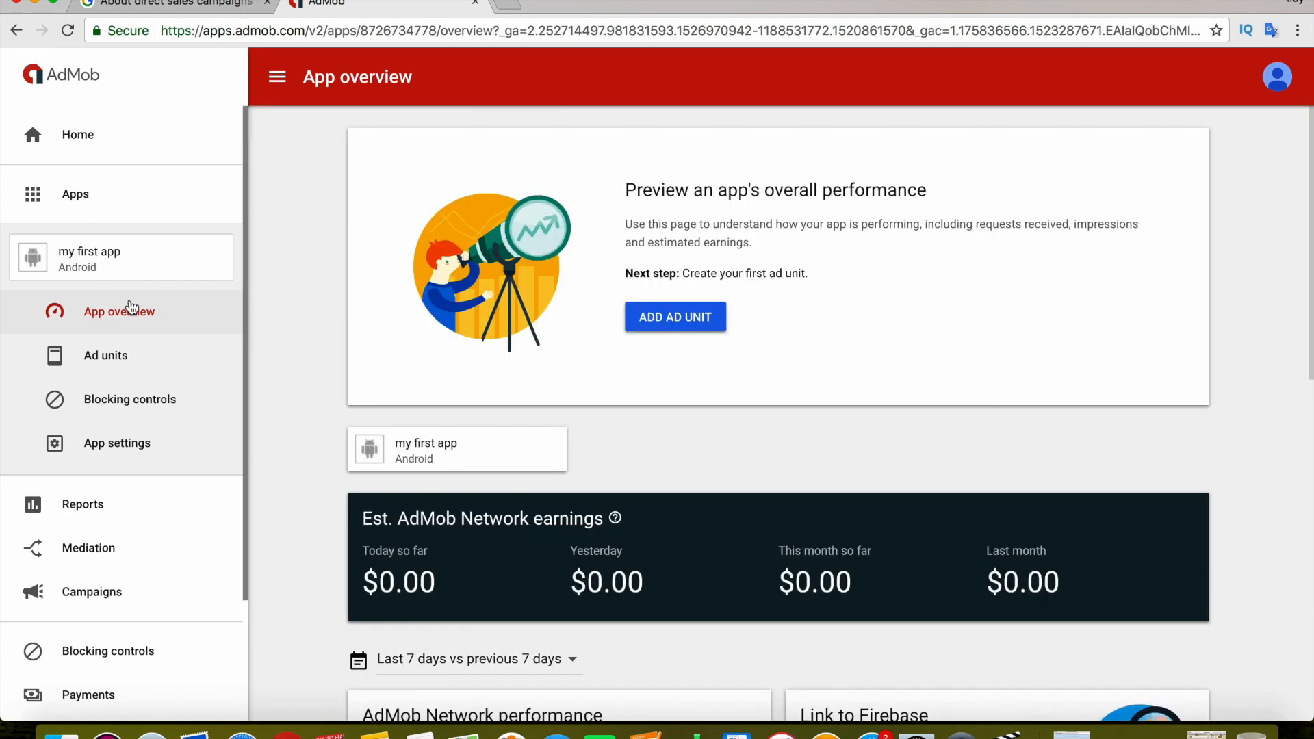
Scroll through the 'my first app' overview showing $0.00 earnings, then back to the top
scroll(432, 481, down, 6)
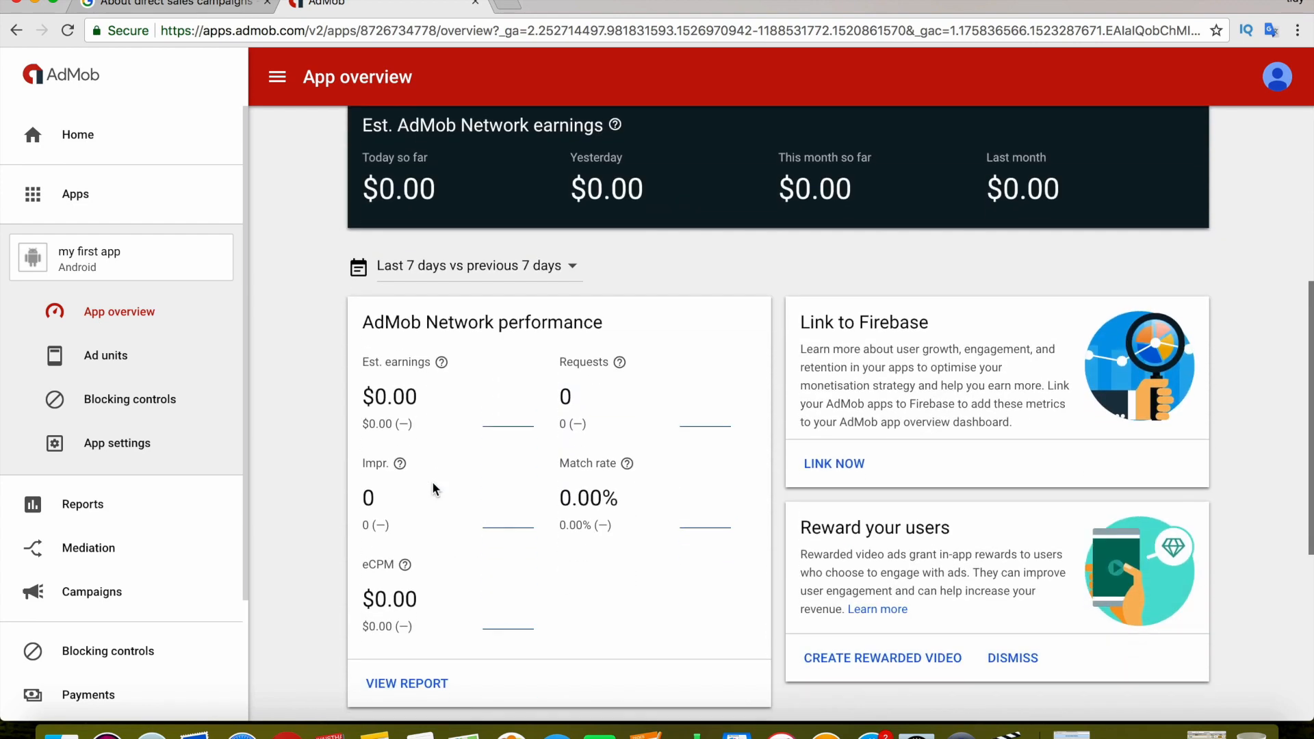
mouse_move(433, 486)
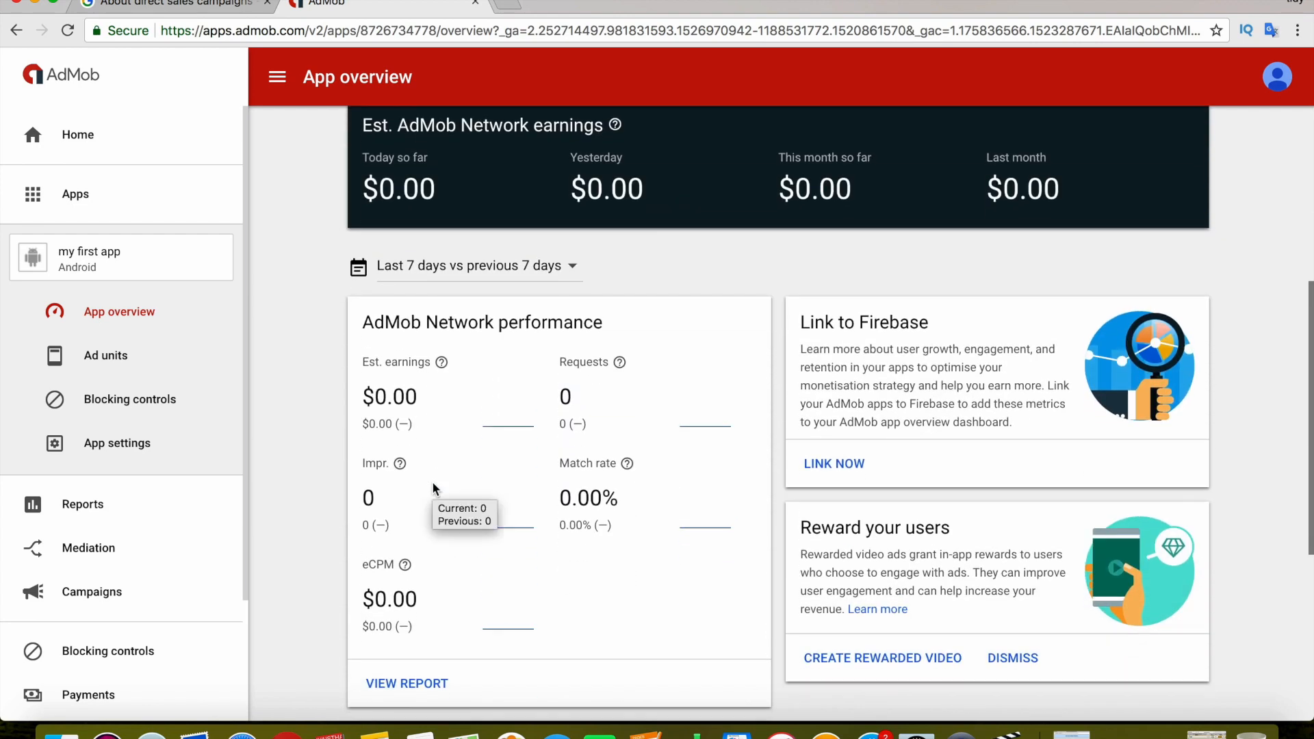
scroll(432, 481, up, 2)
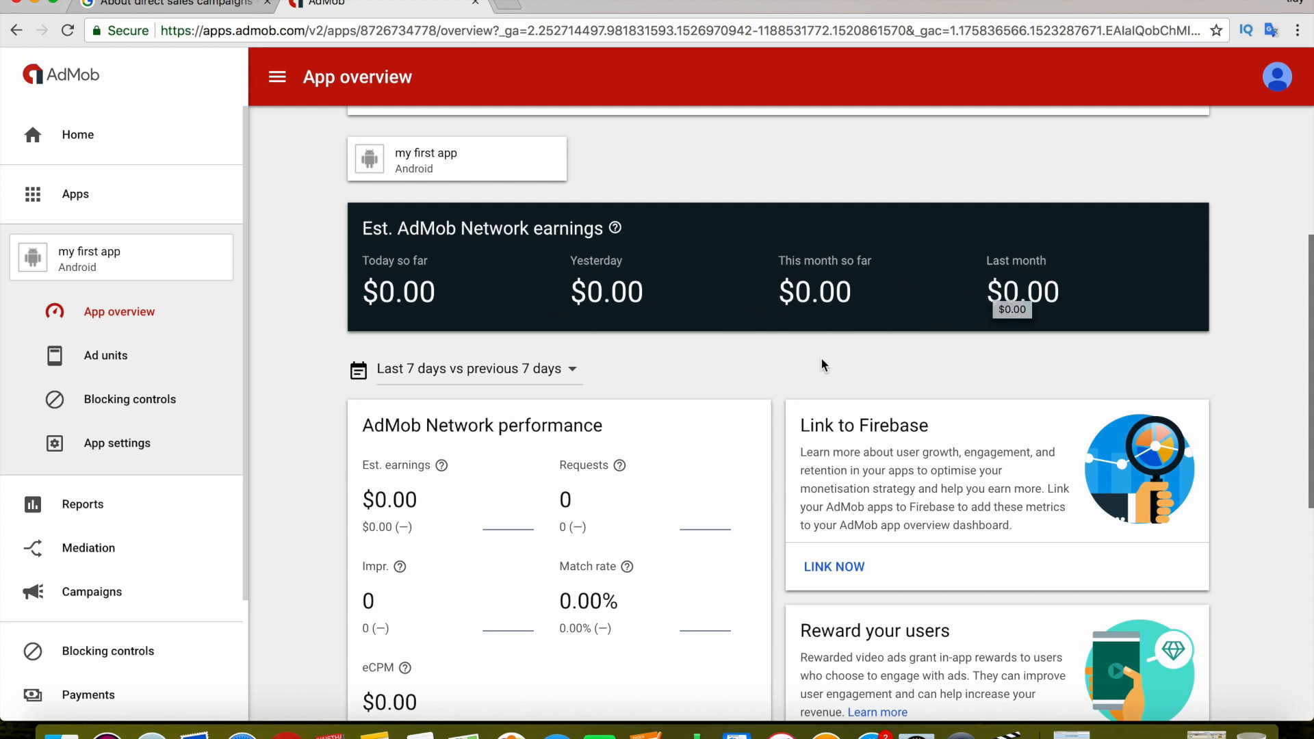
scroll(820, 357, down, 5)
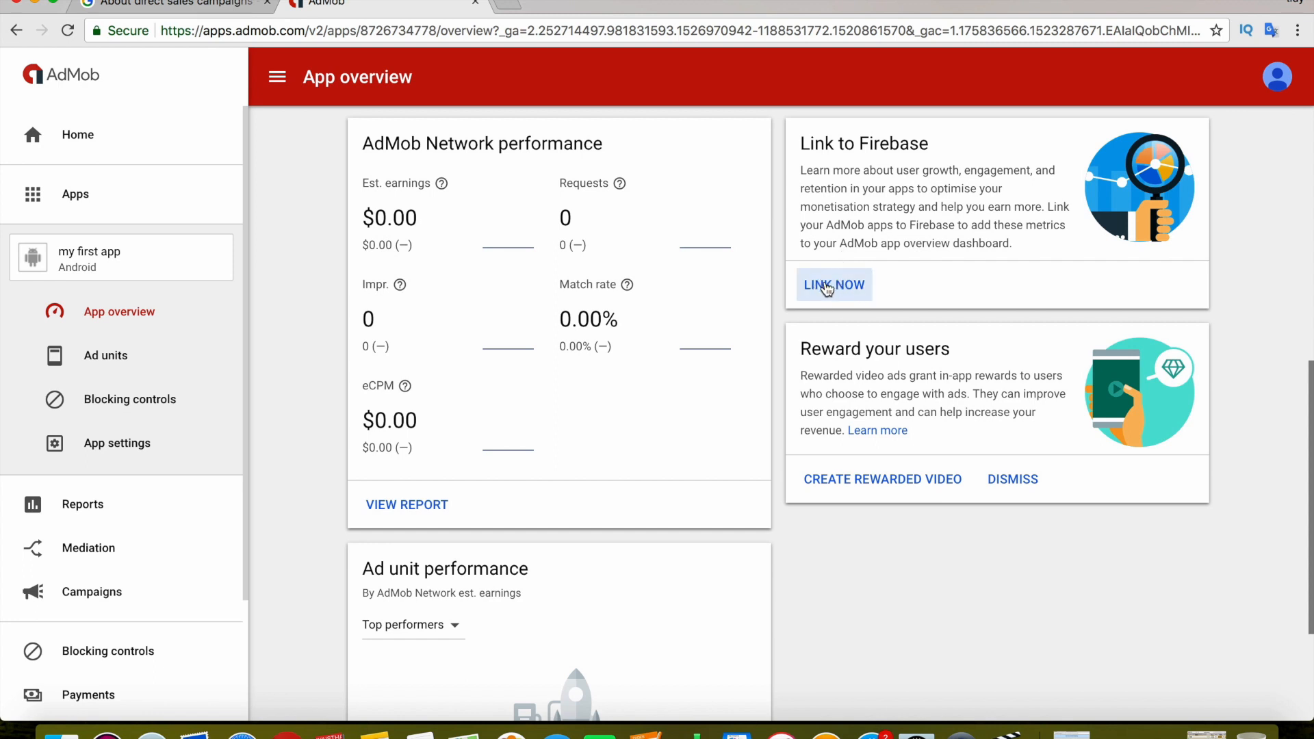
scroll(580, 276, down, 1)
scroll(578, 272, down, 5)
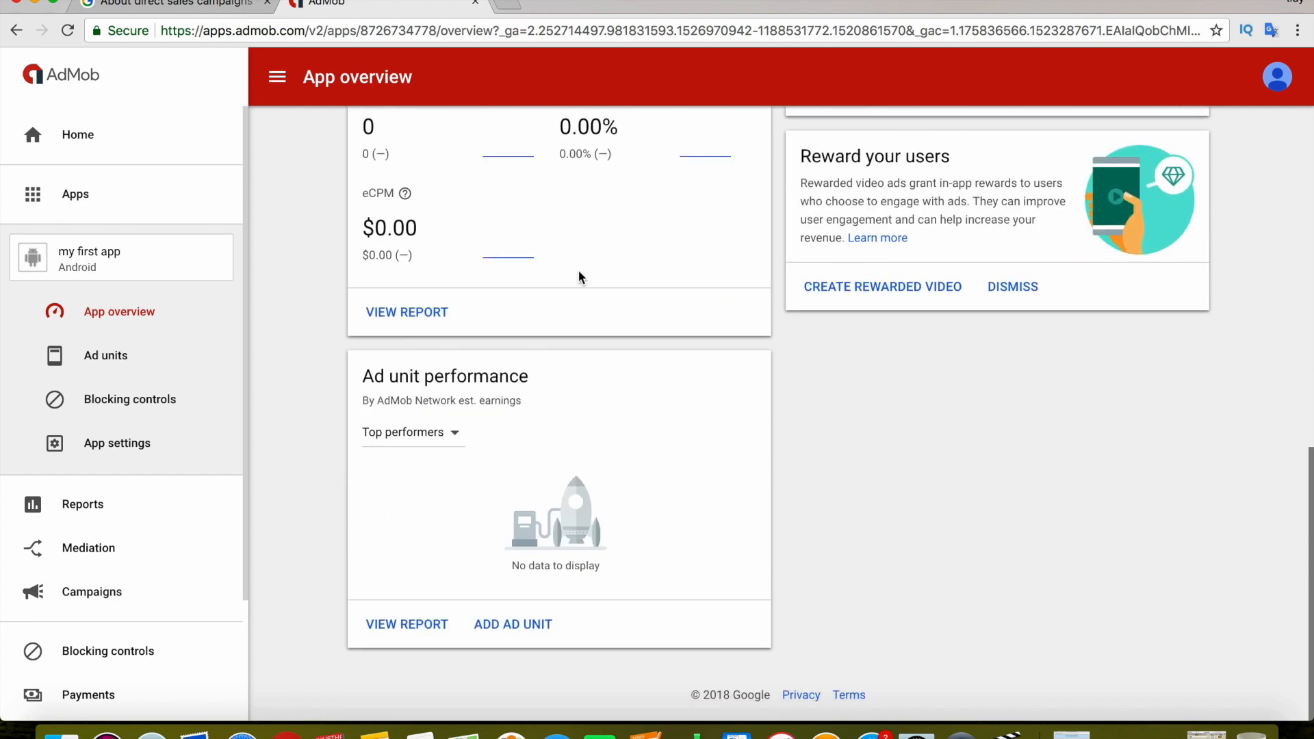
scroll(579, 273, up, 5)
scroll(579, 275, up, 10)
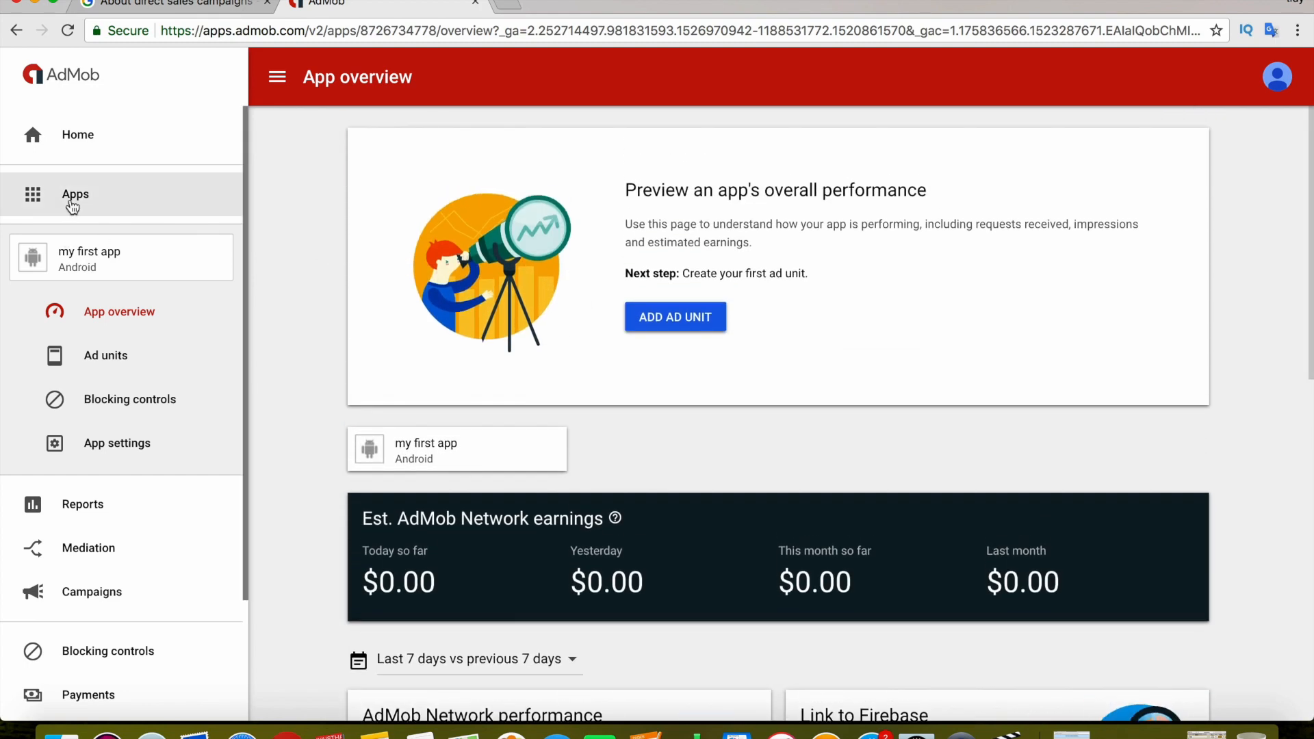
Go to the Ad units page of 'my first app' and get started on a new ad unit
click(141, 197)
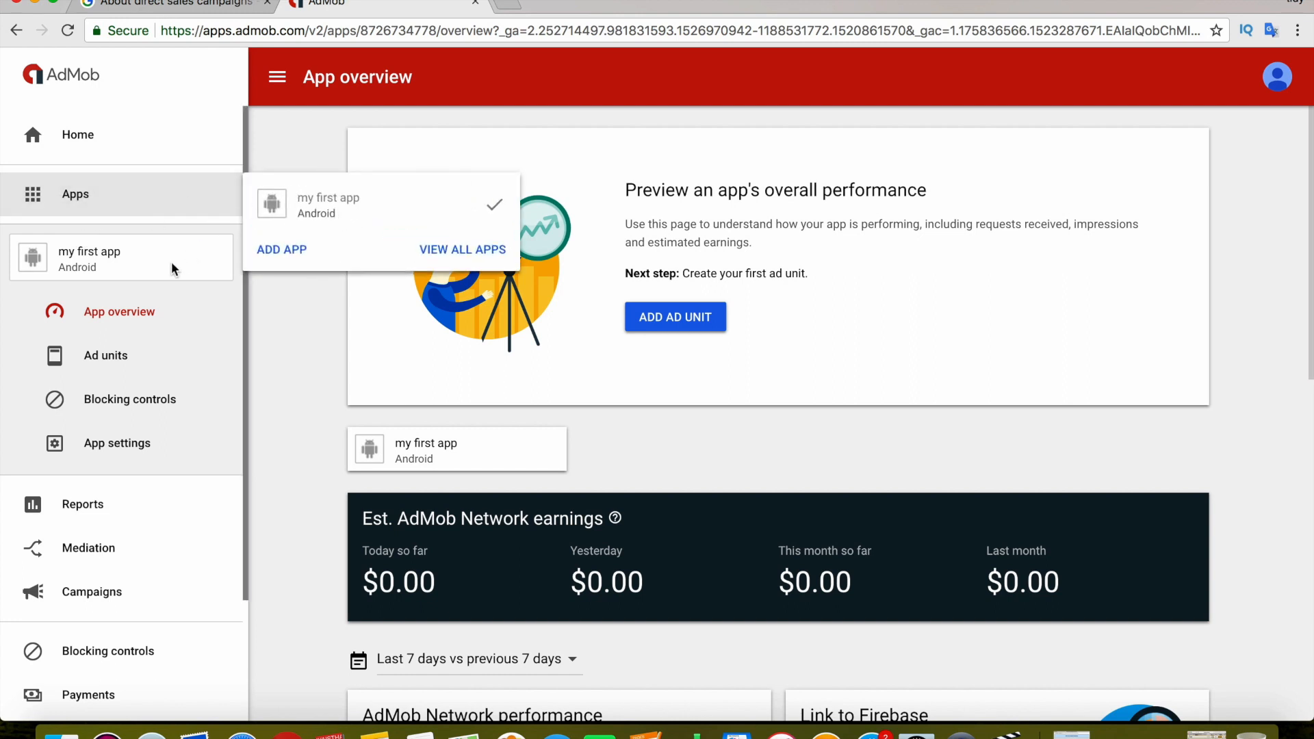
click(166, 203)
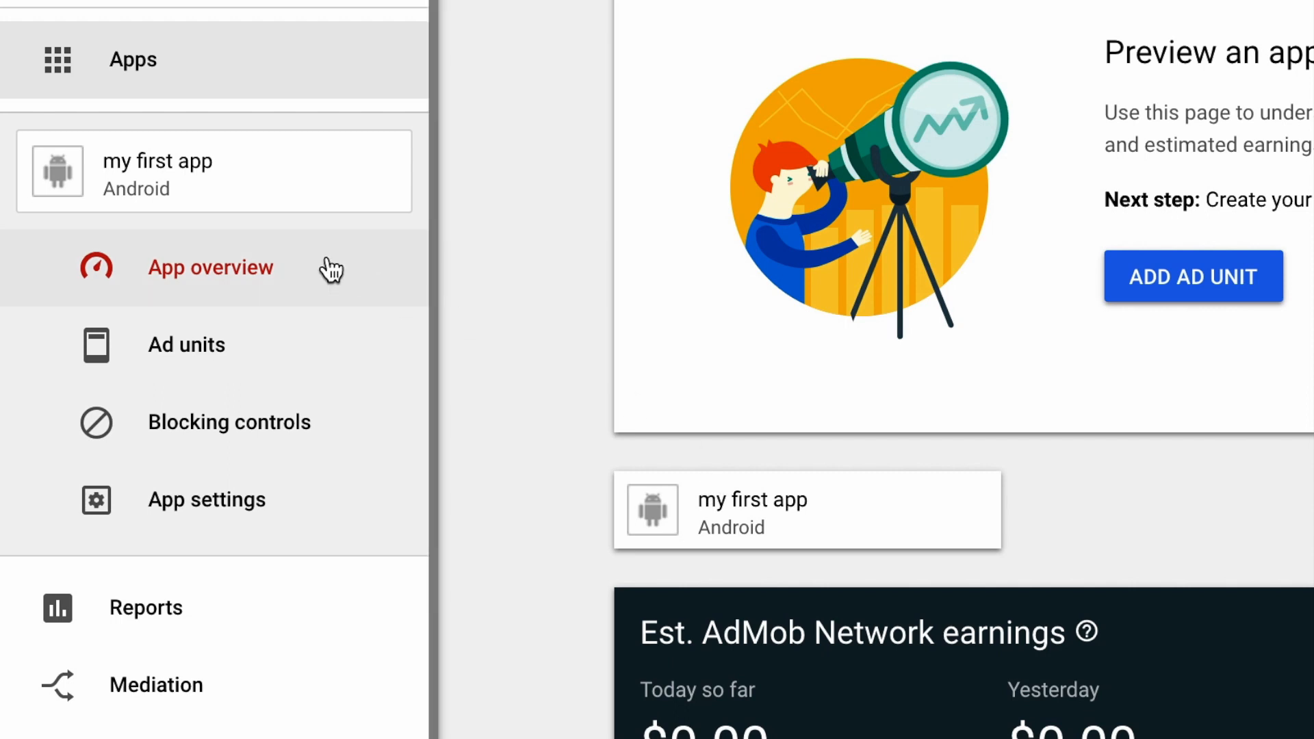
click(219, 351)
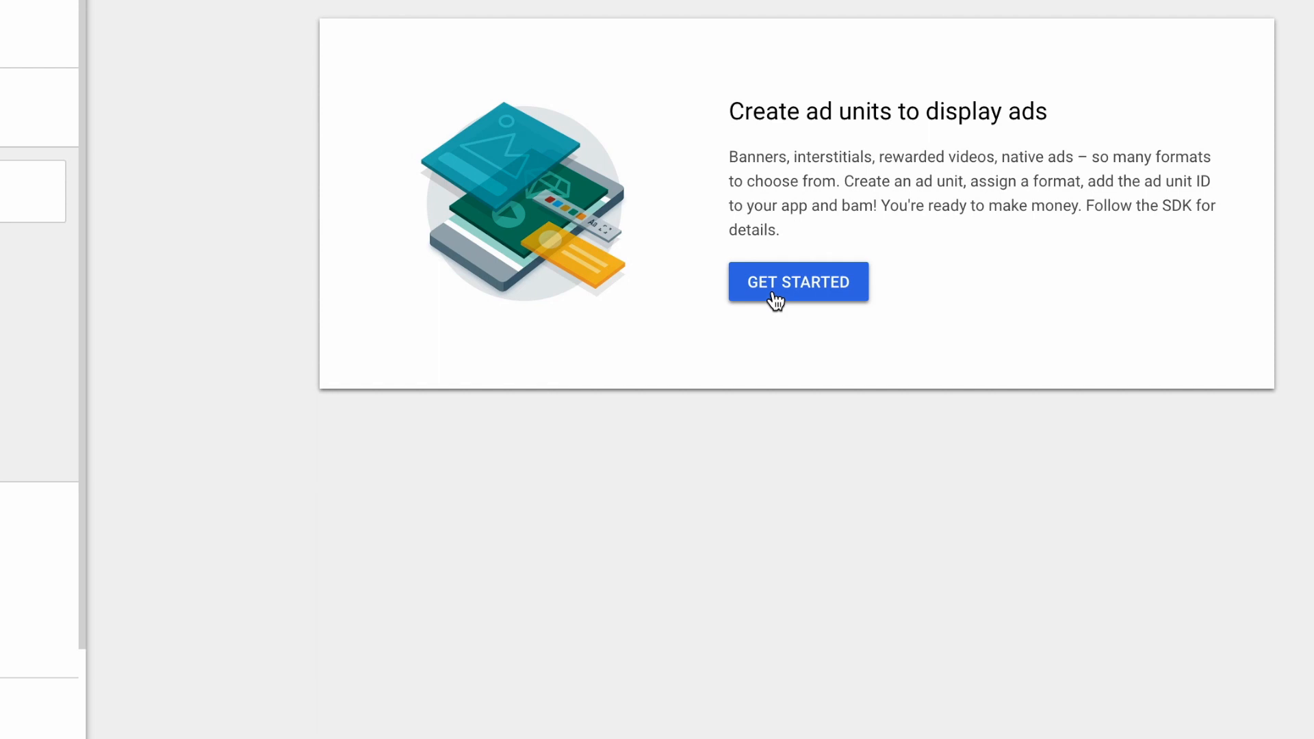
click(776, 299)
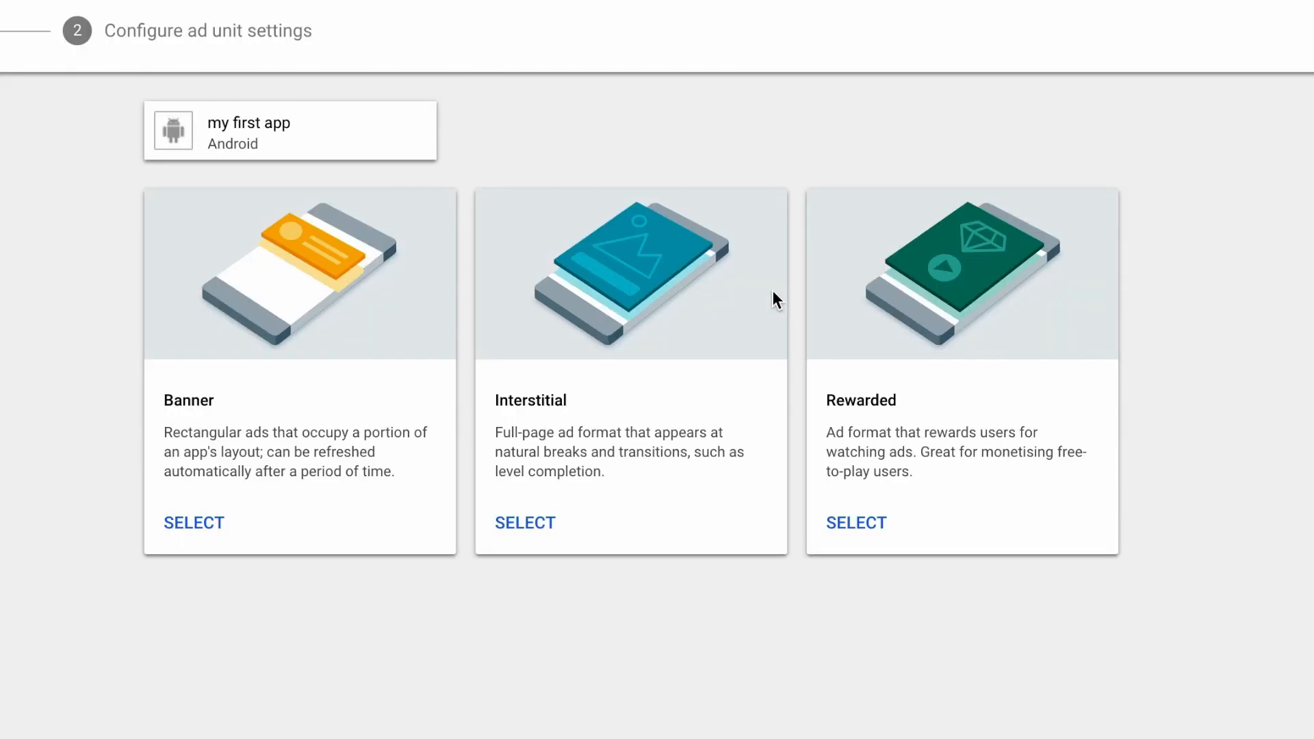
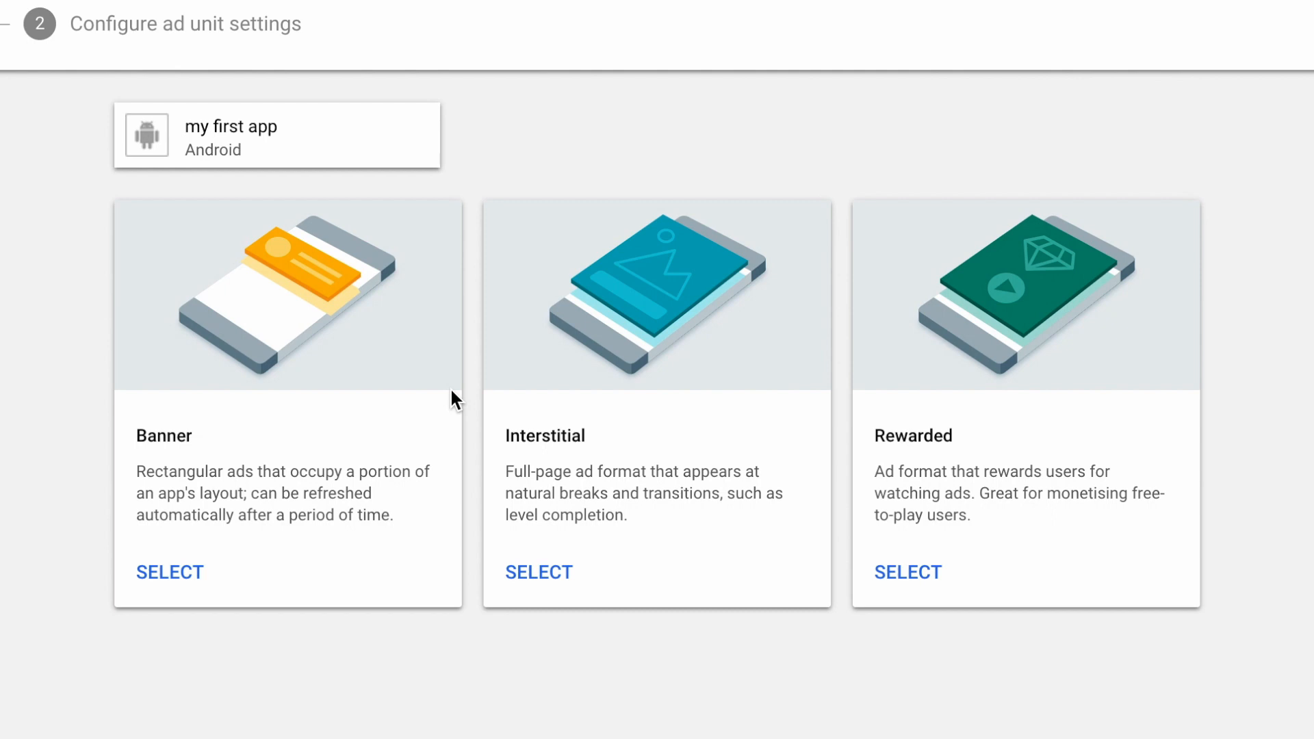
Choose the Banner format and name the ad unit 'my first ad unit'
click(179, 570)
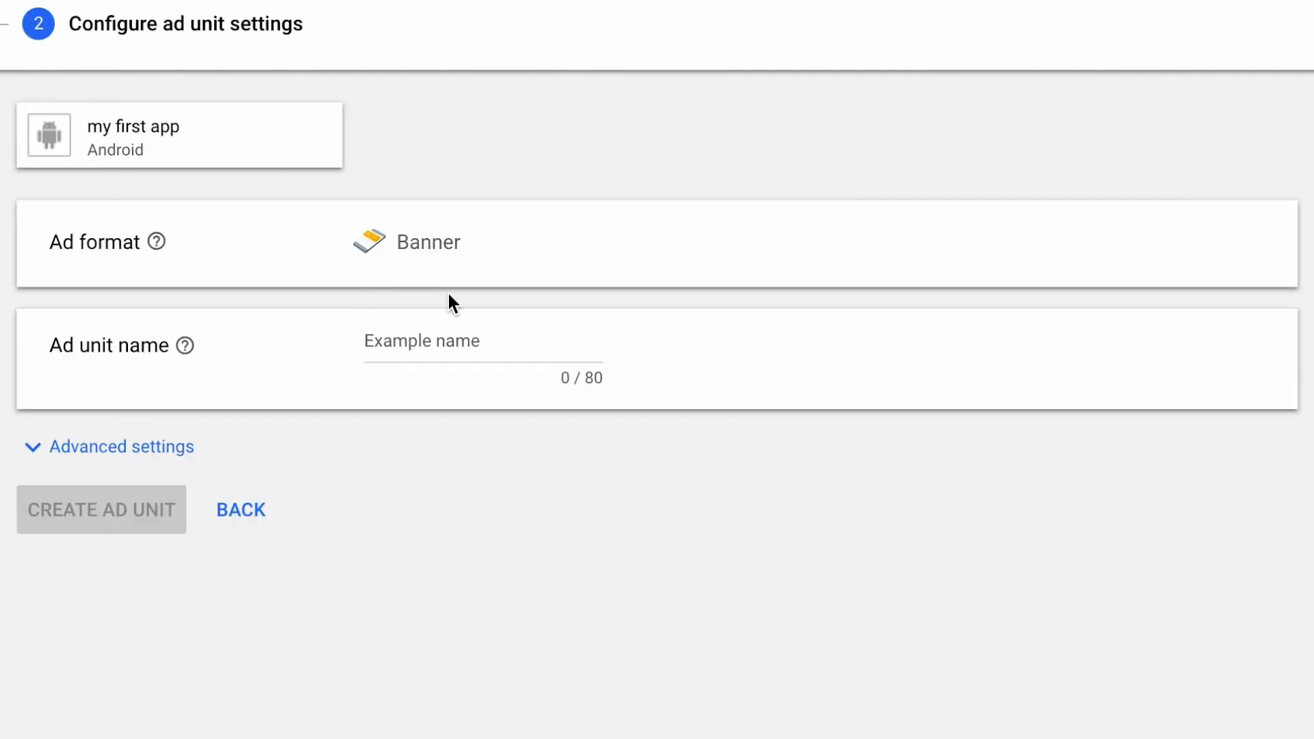
click(425, 345)
text(m)
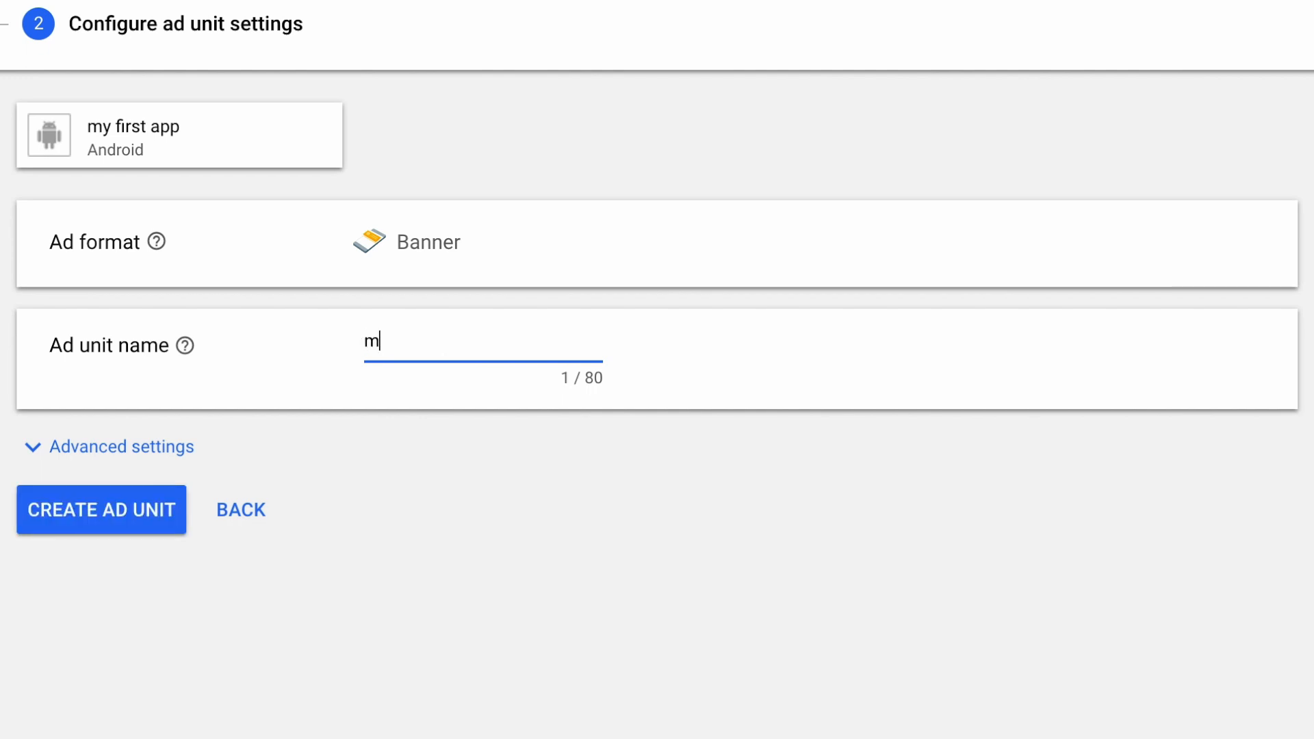
text(y first)
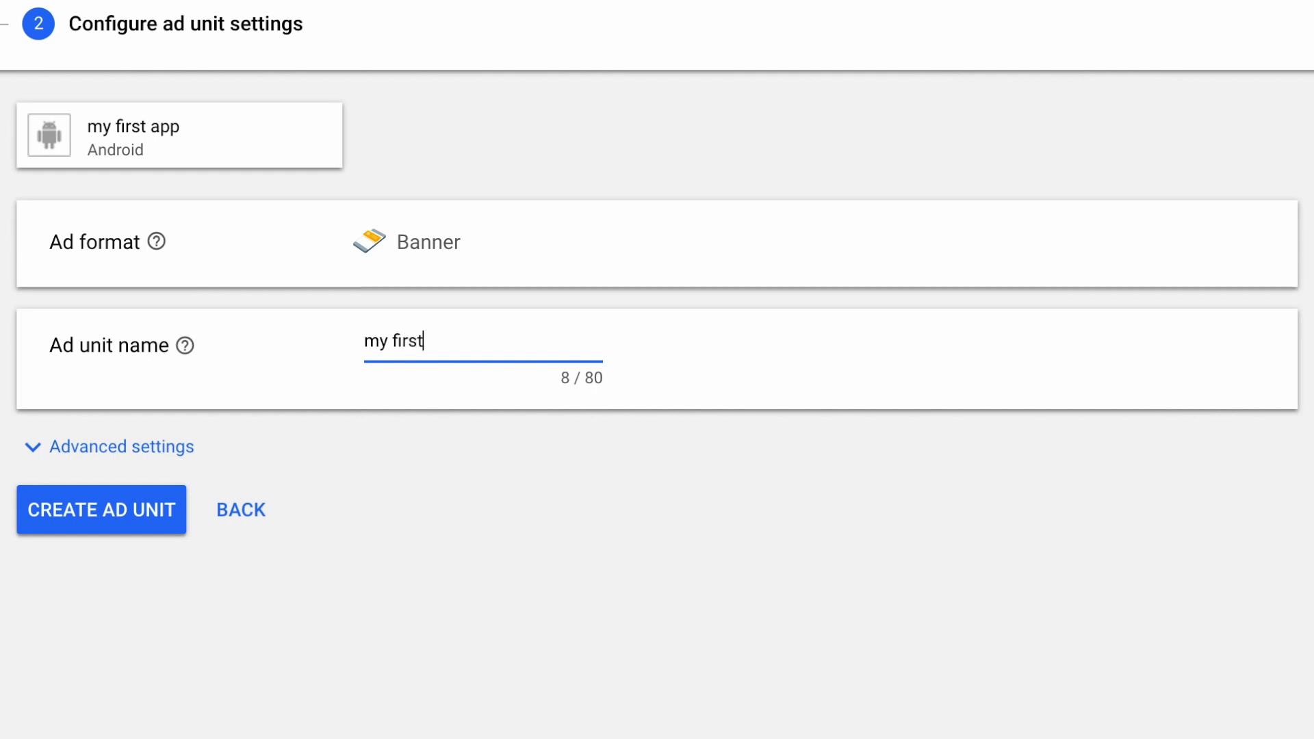
text( ad unit)
In Advanced settings, uncheck and recheck the text/image/rich media and video ad types, leaving both allowed
click(91, 455)
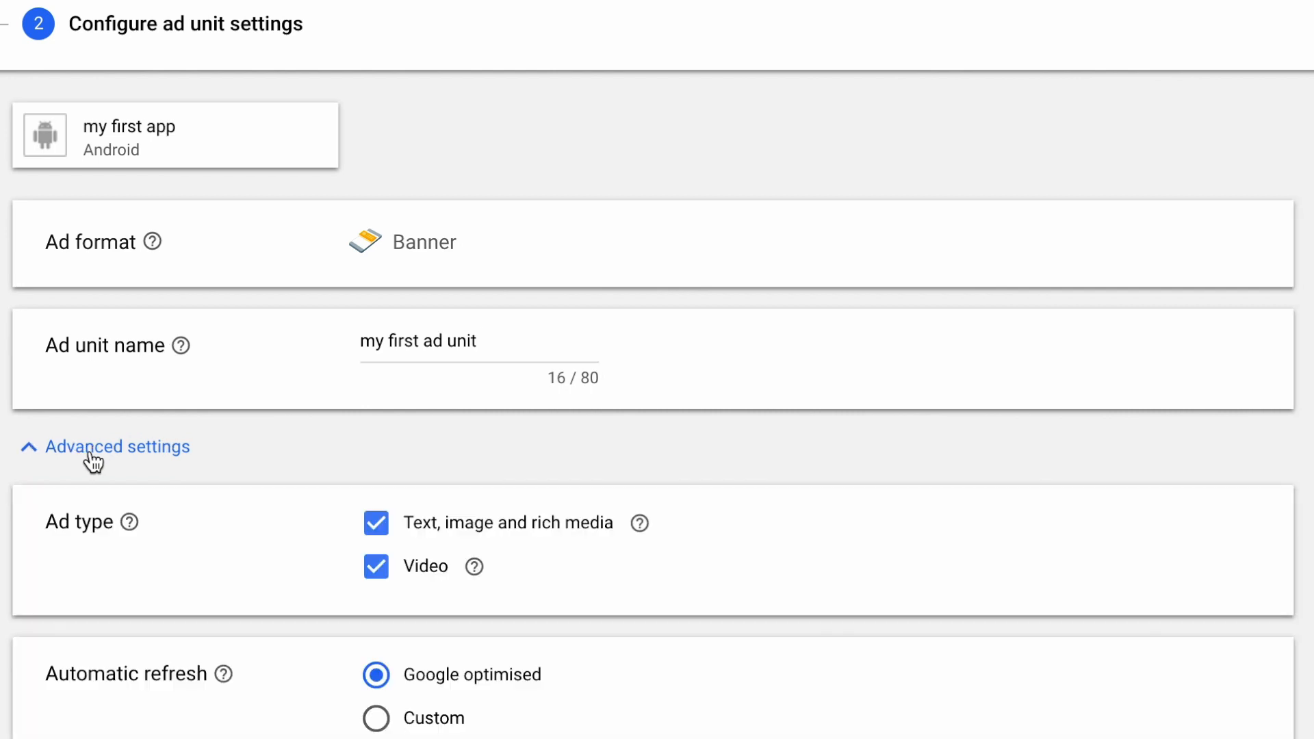
scroll(362, 589, down, 3)
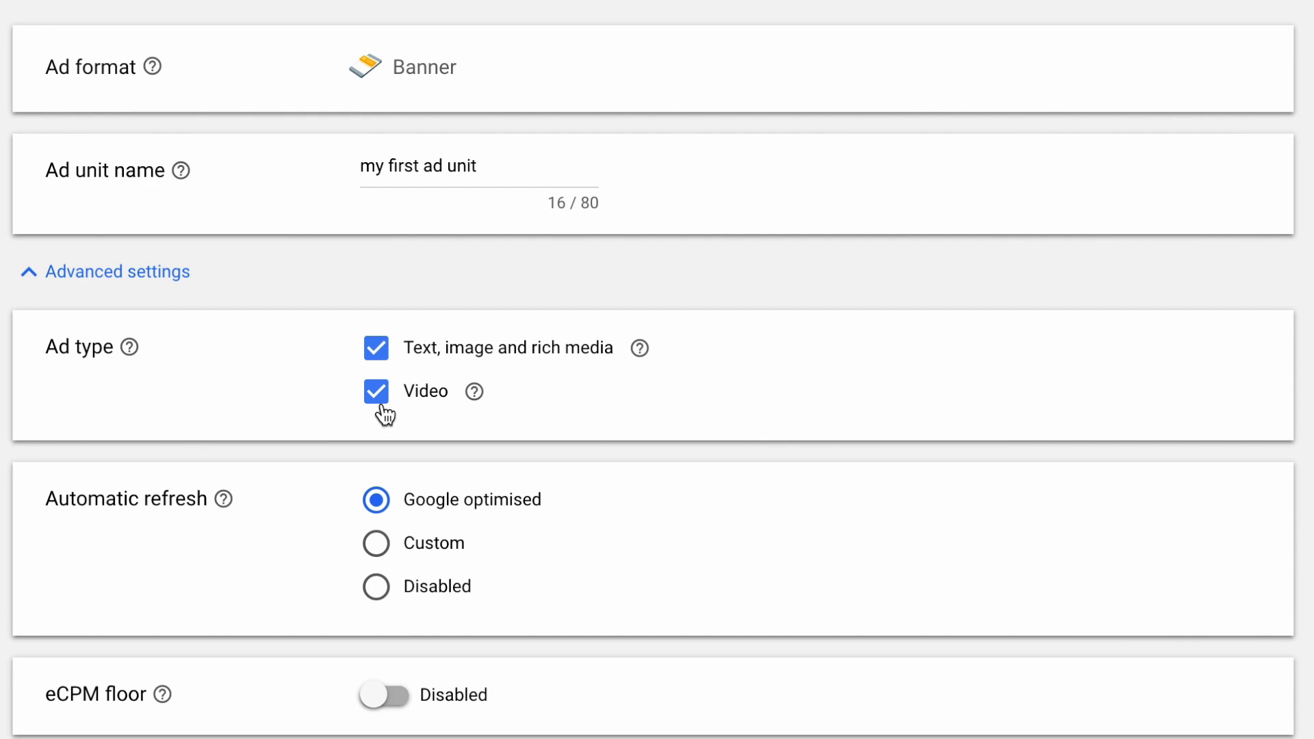
click(377, 350)
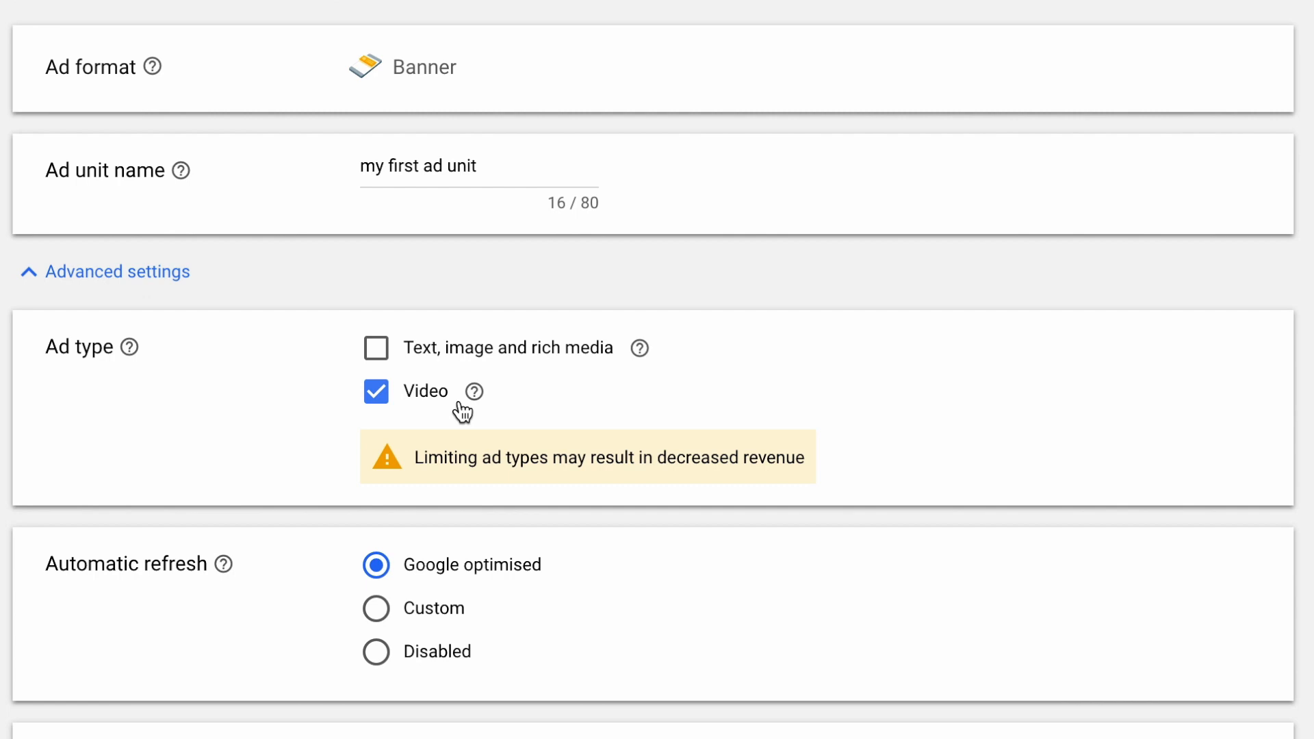
click(384, 357)
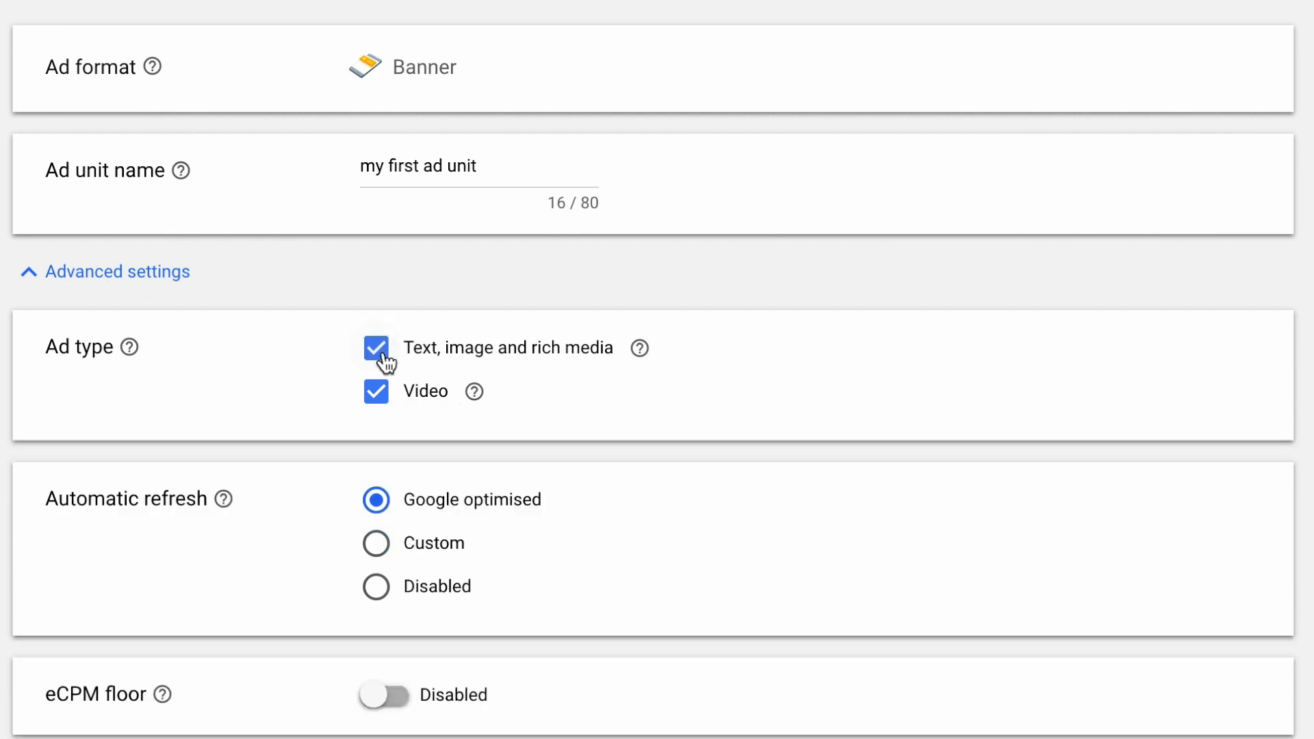
click(377, 403)
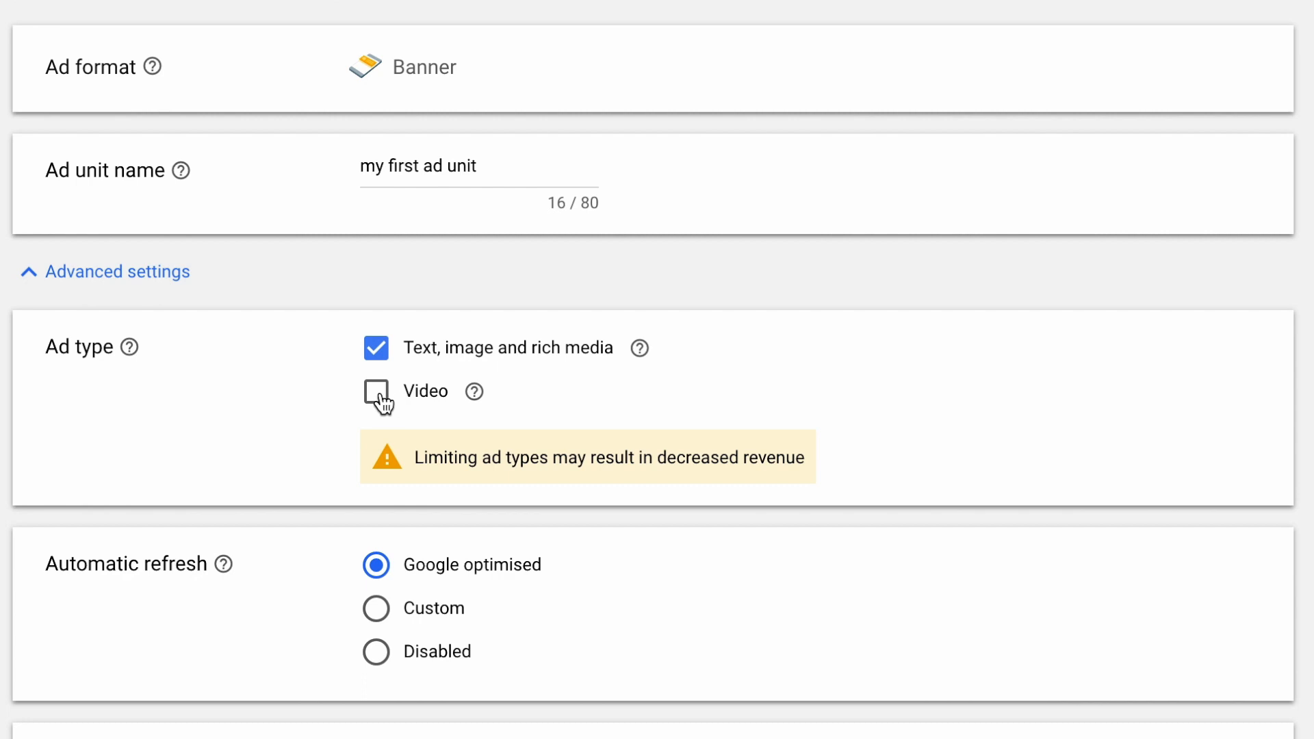
click(378, 393)
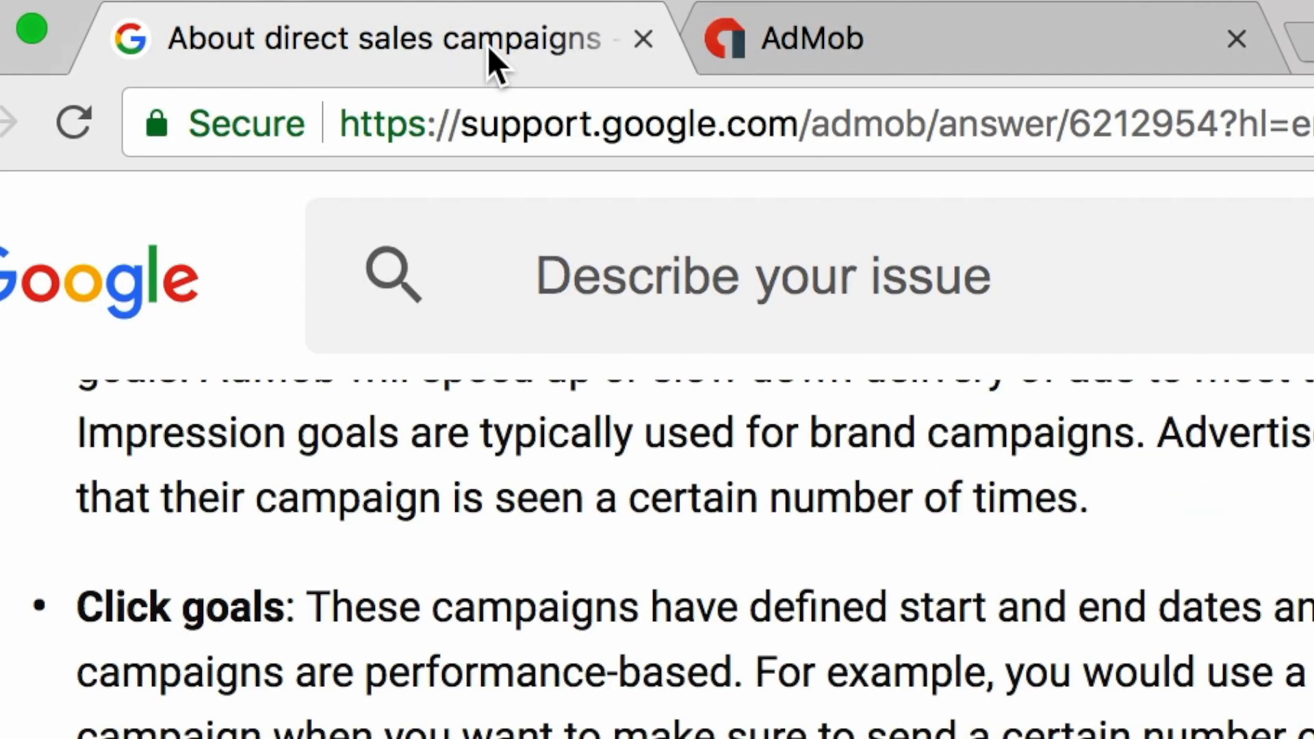
drag(462, 124, 521, 100)
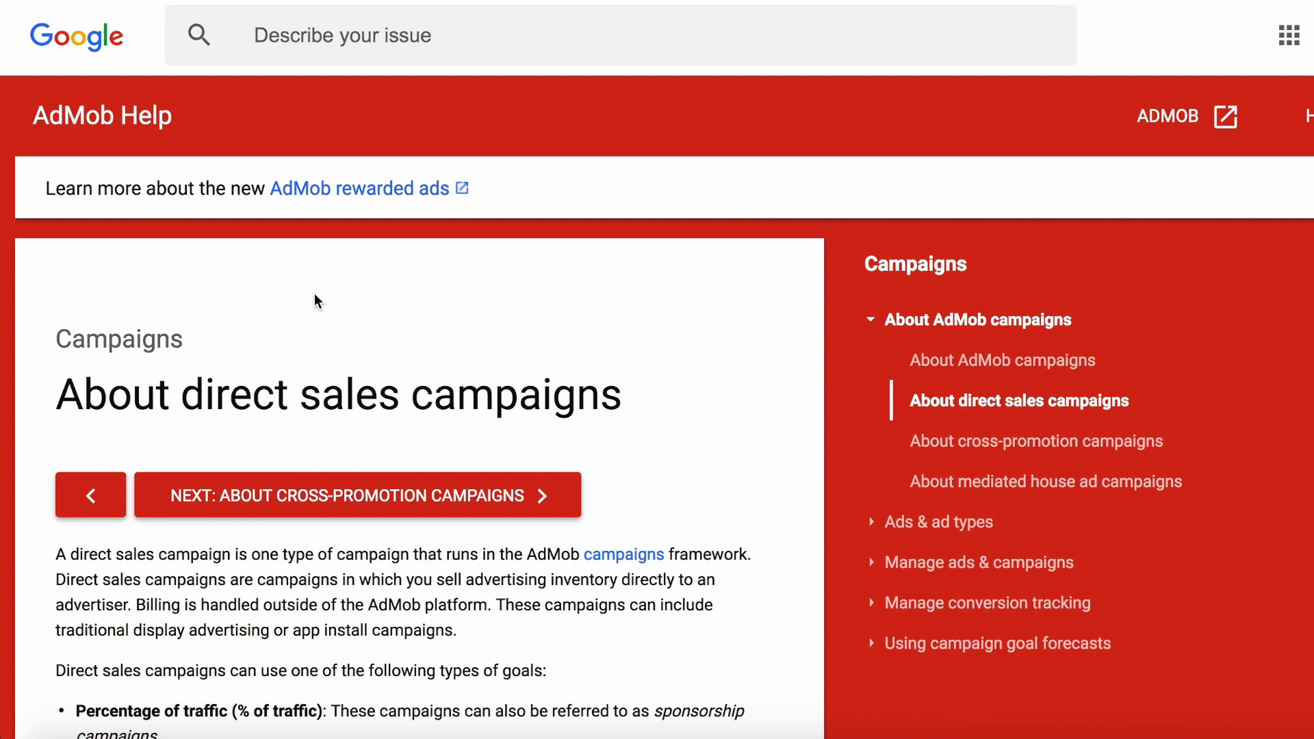
click(387, 39)
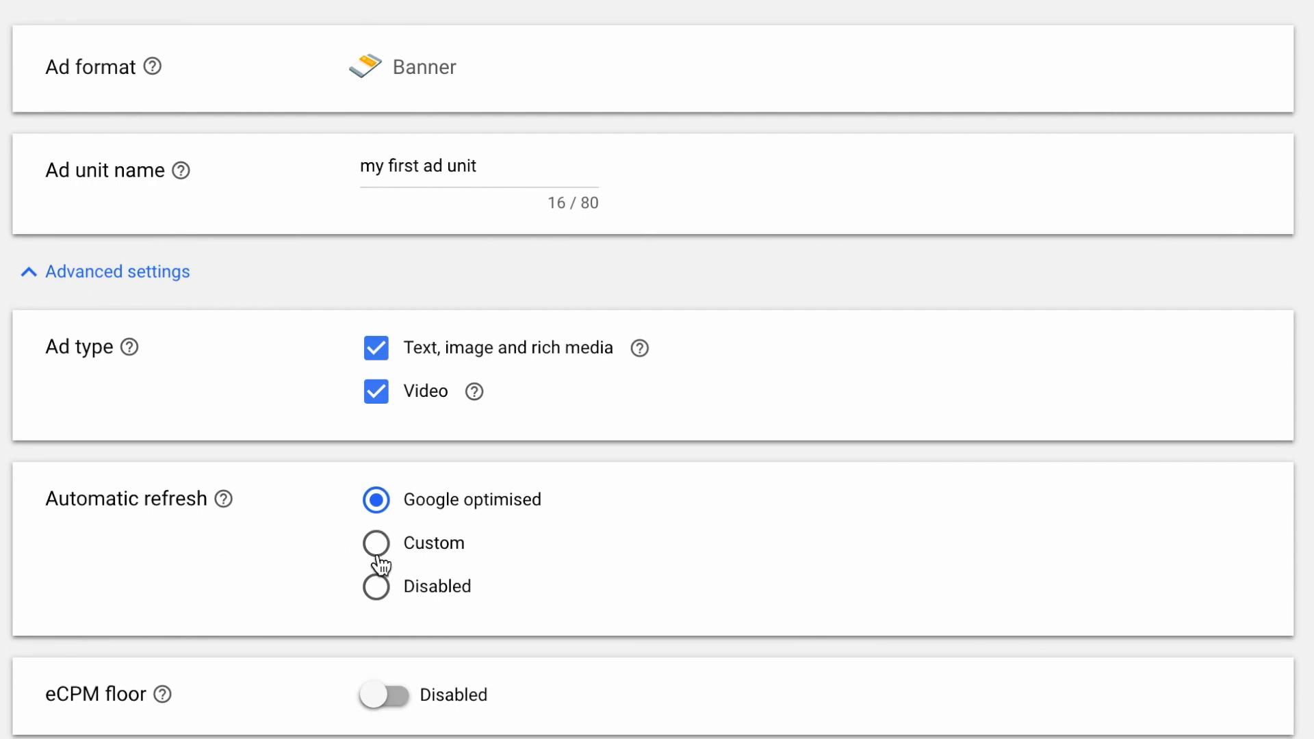
click(378, 558)
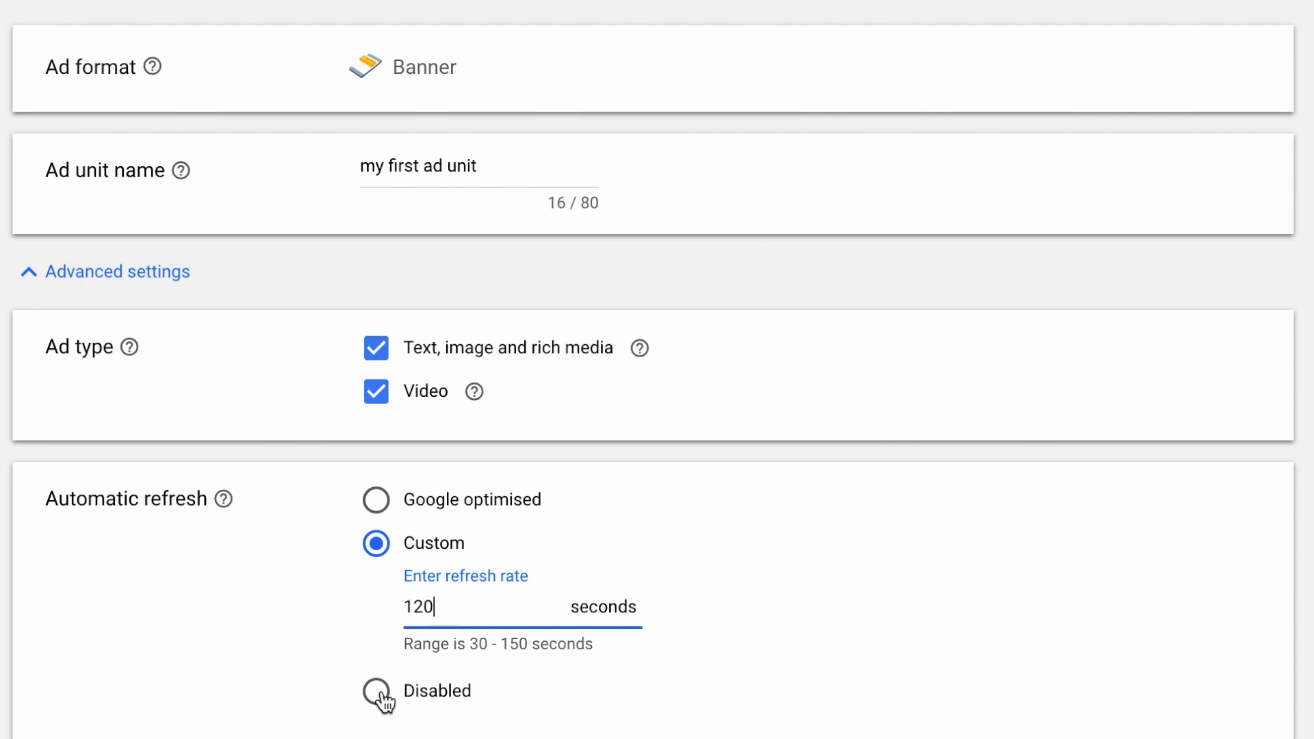
click(378, 503)
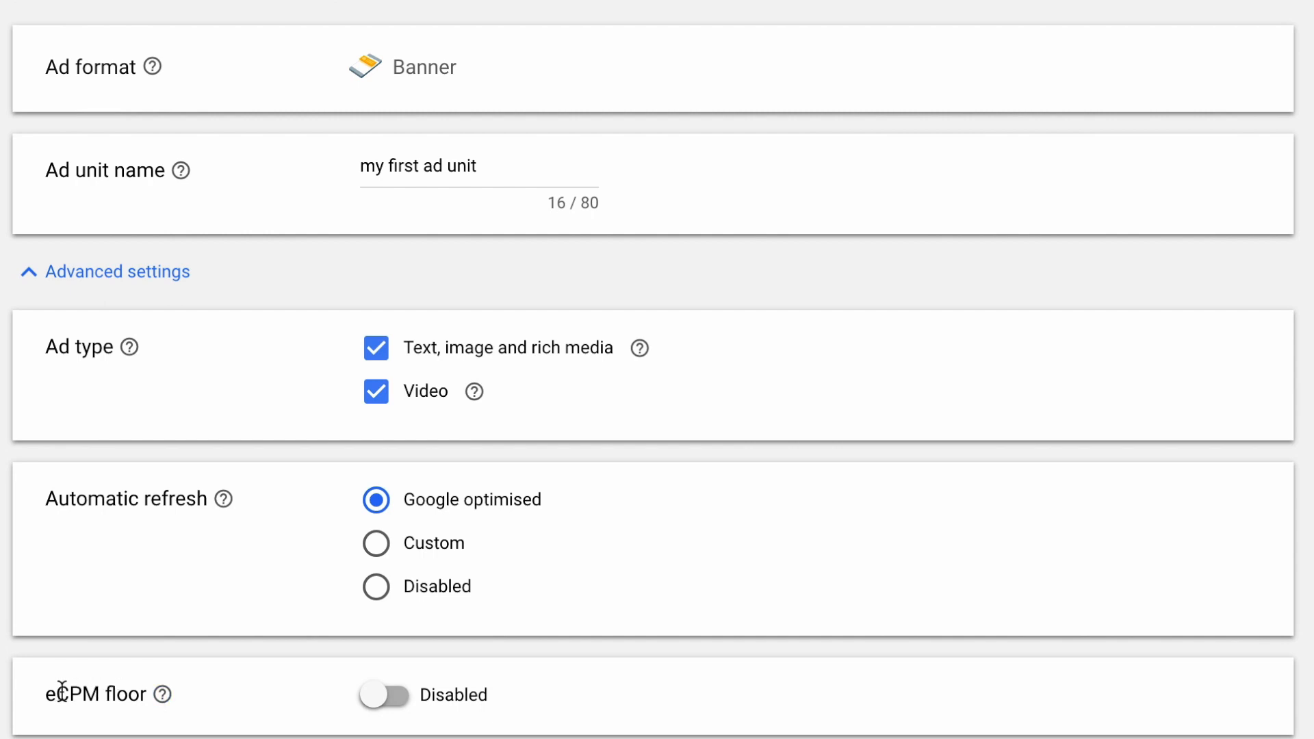
click(408, 705)
scroll(407, 702, down, 2)
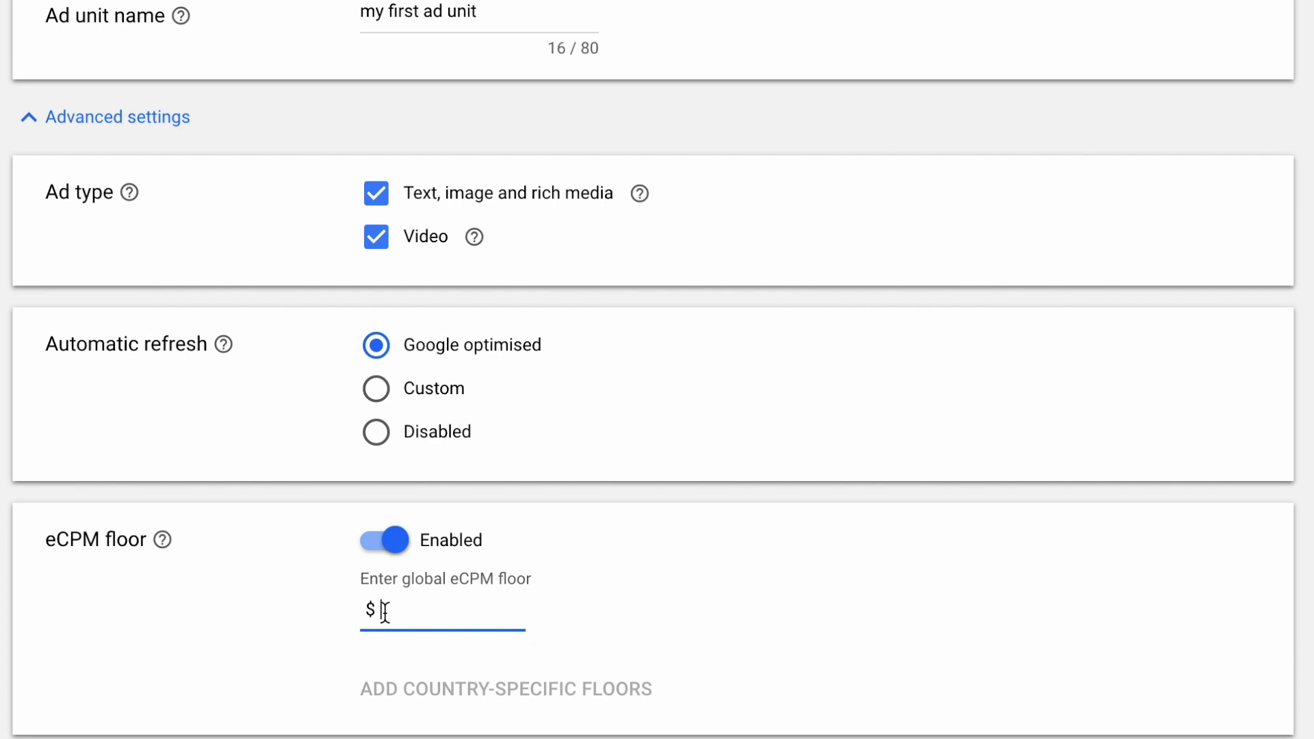
click(376, 549)
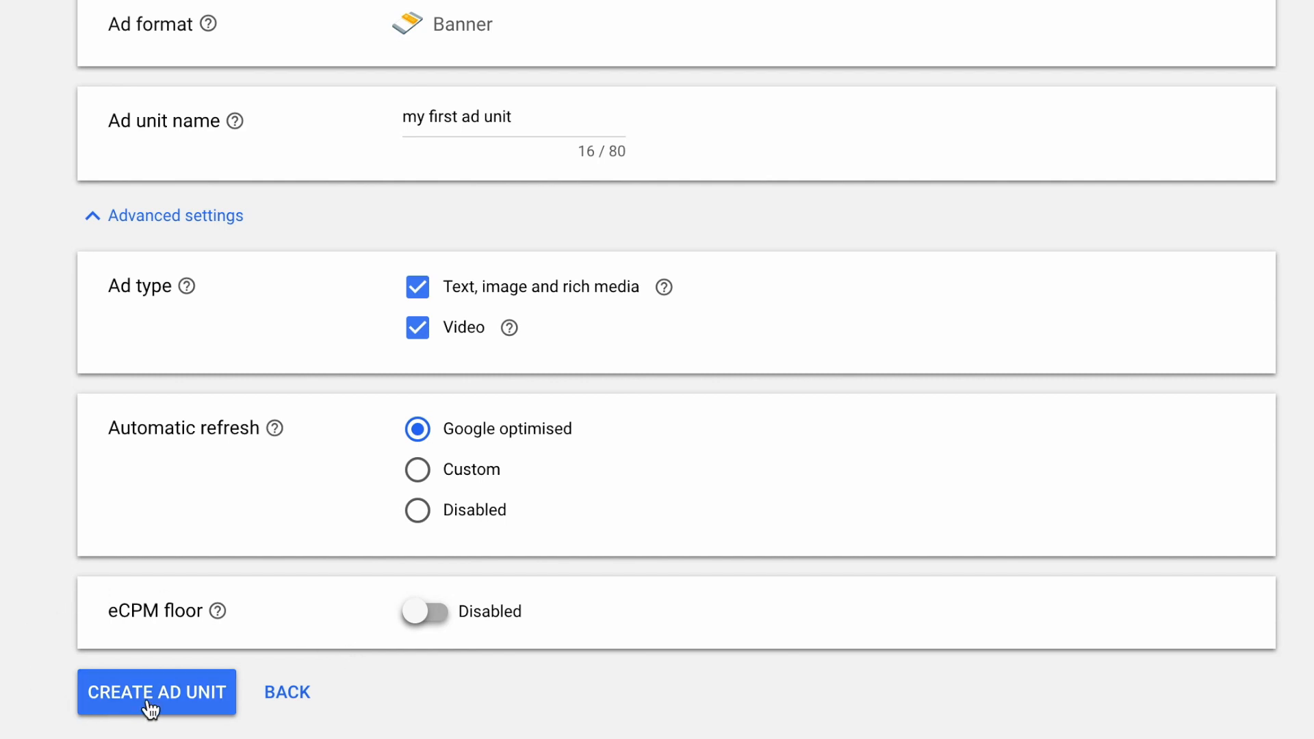
Create the Banner ad unit 'my first ad unit' from the completed form
scroll(297, 329, up, 2)
scroll(296, 331, down, 2)
click(170, 705)
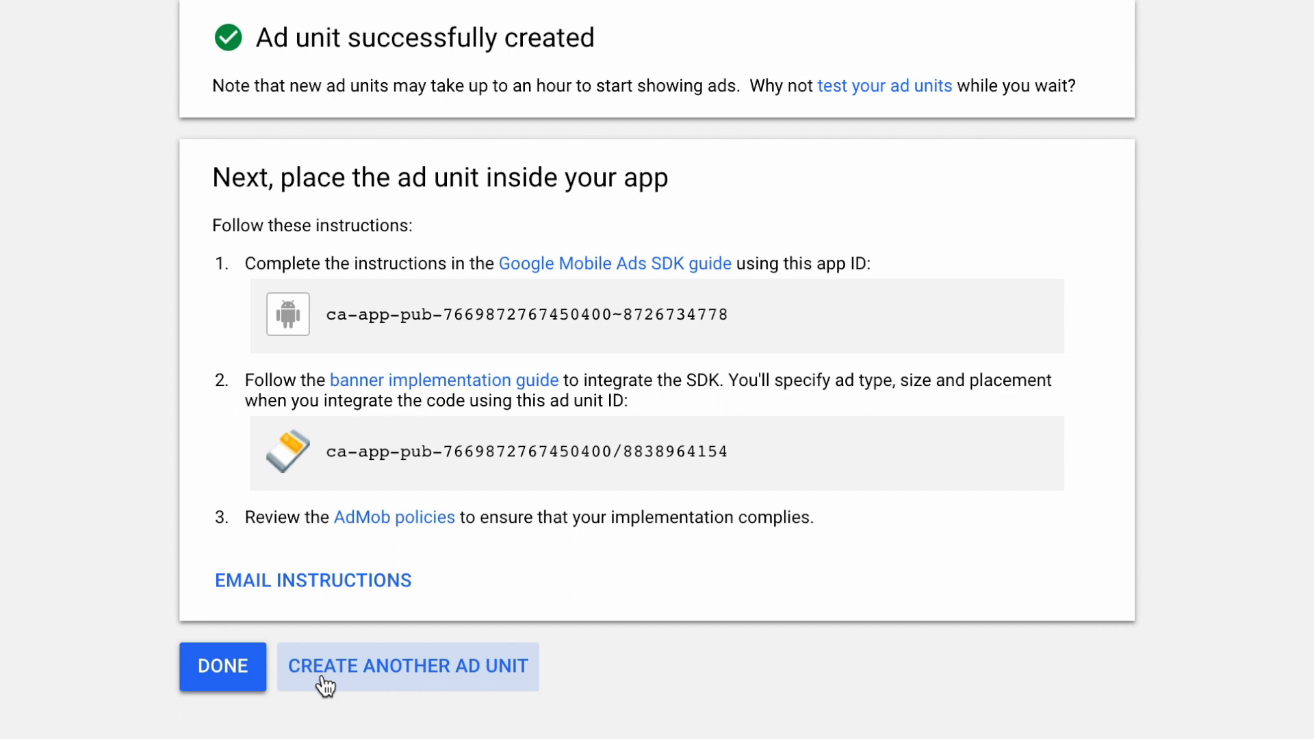
Finish on the success page and return to my first app's ad units list
click(241, 671)
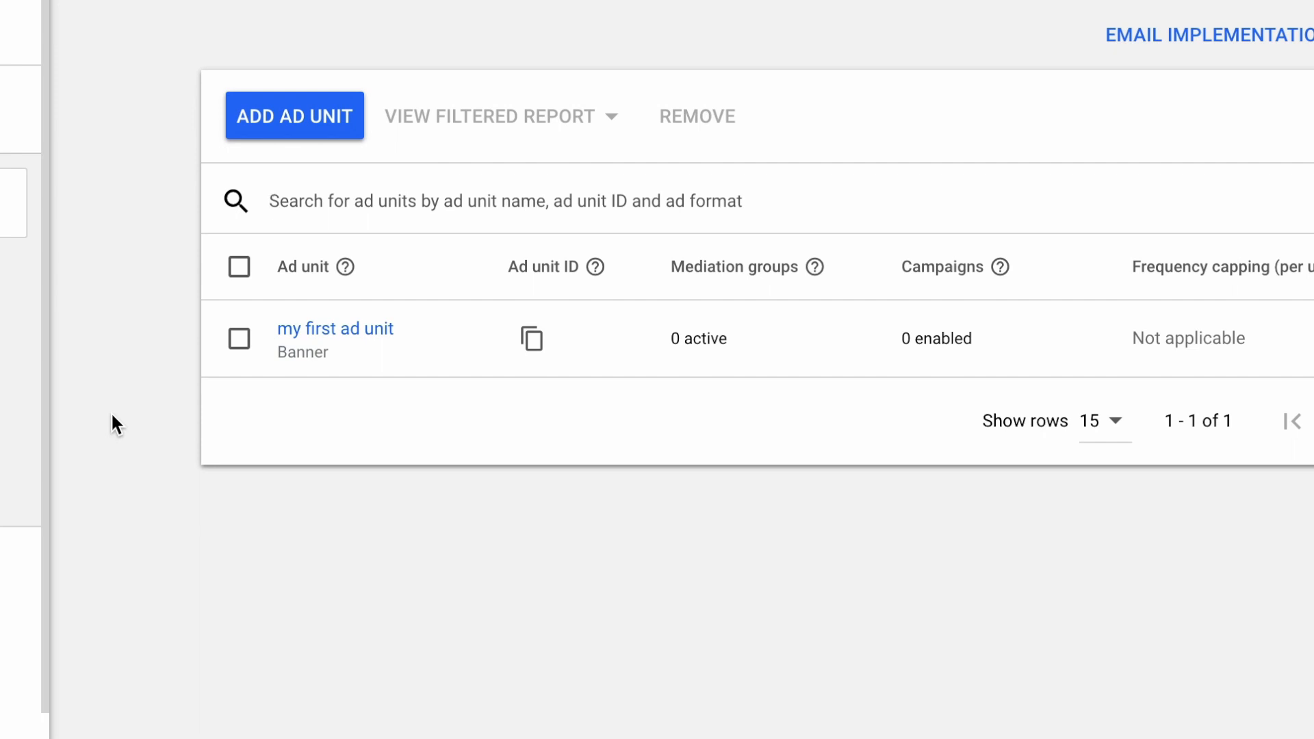
scroll(31, 570, down, 3)
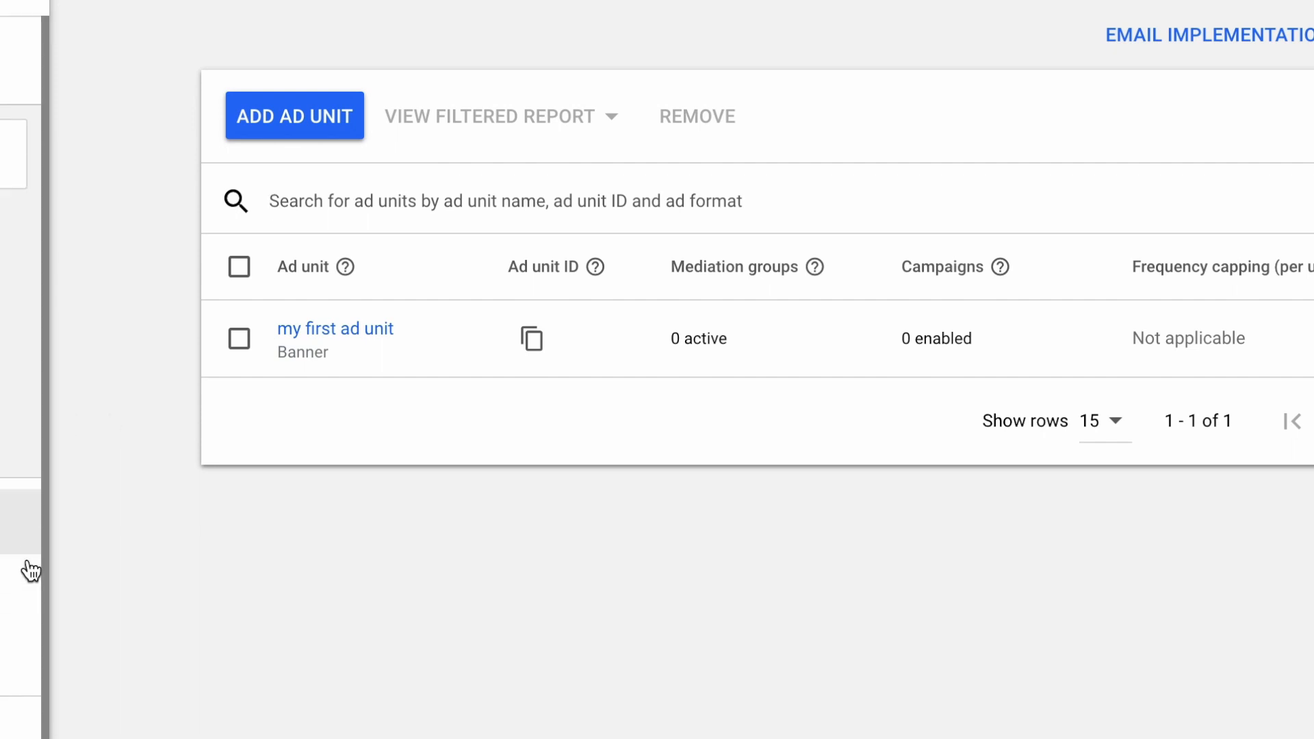
scroll(31, 571, up, 5)
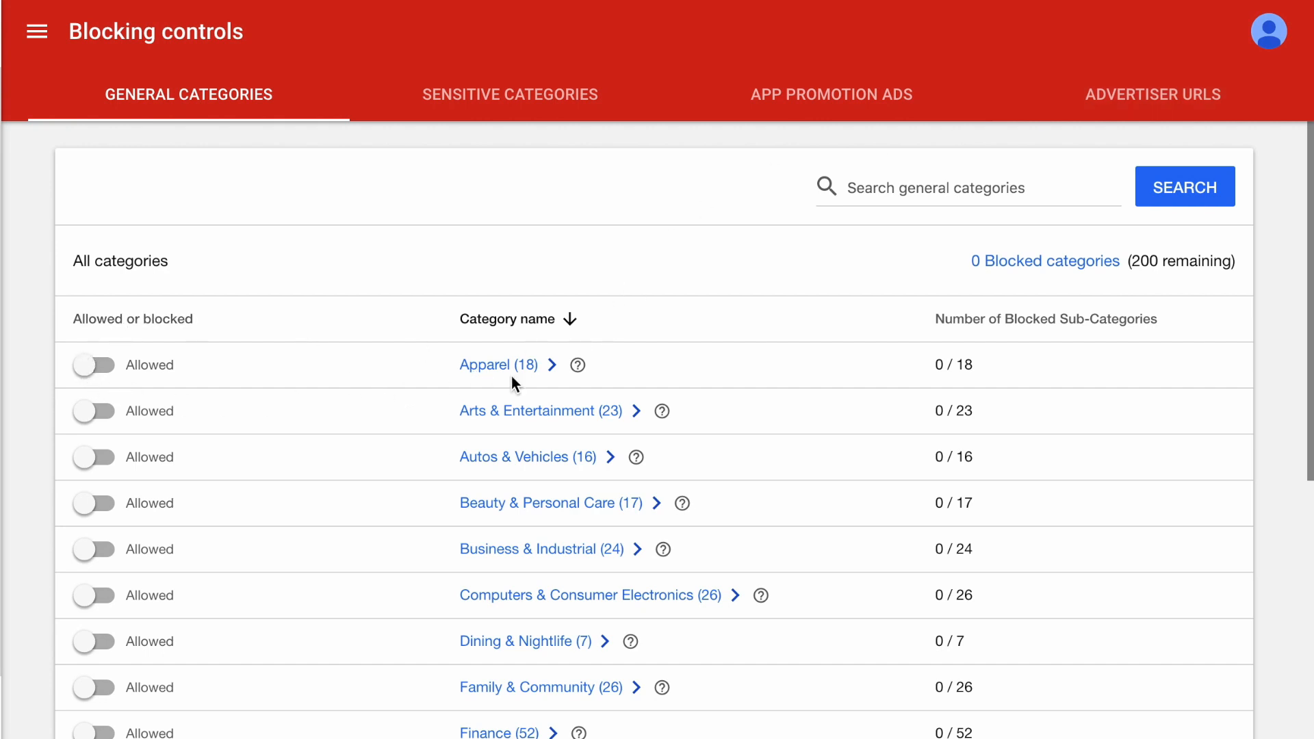
Block the Apparel general category, then switch to the Sensitive categories list
scroll(511, 376, down, 1)
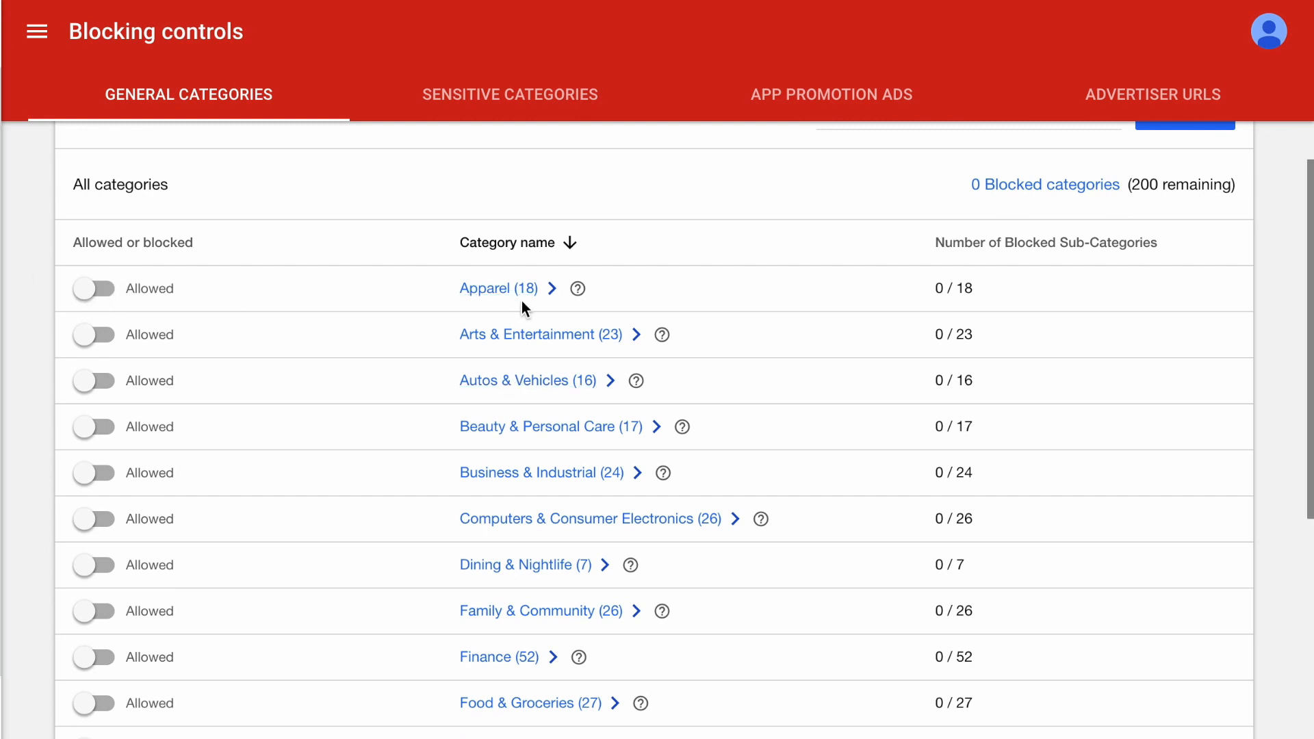
click(103, 290)
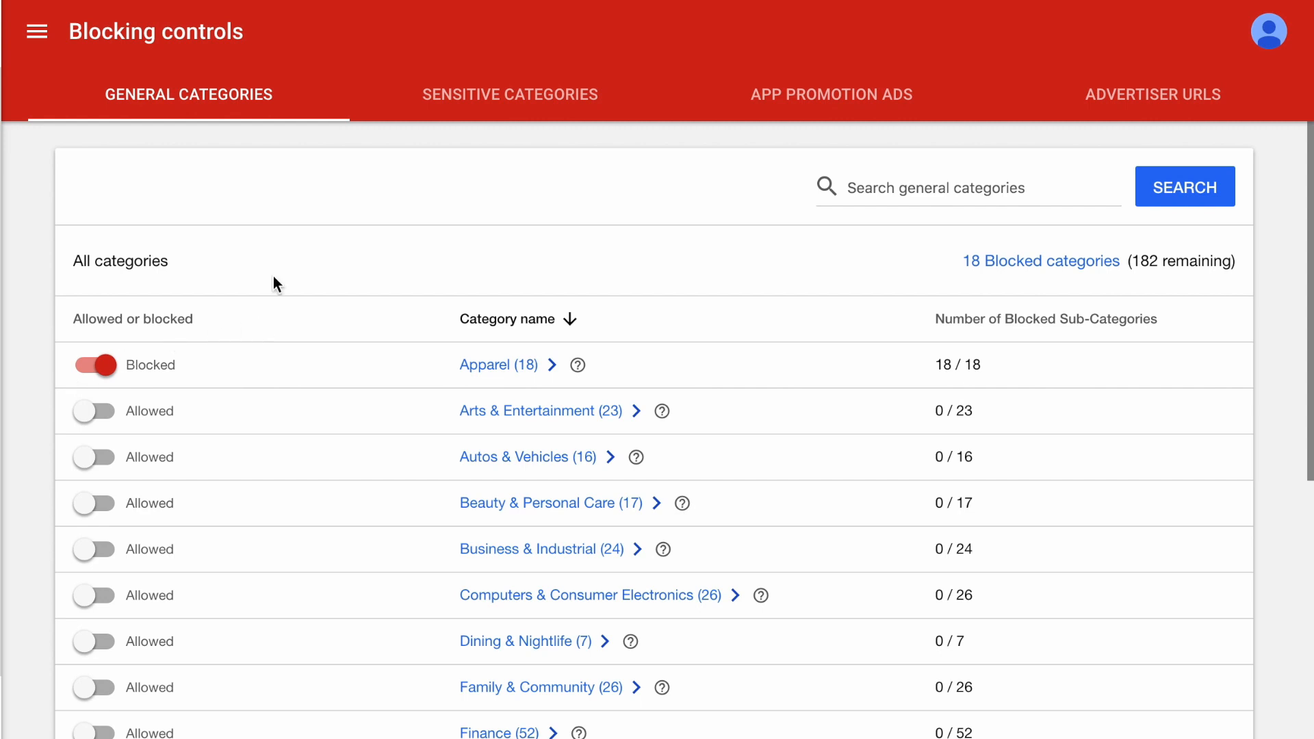
click(457, 100)
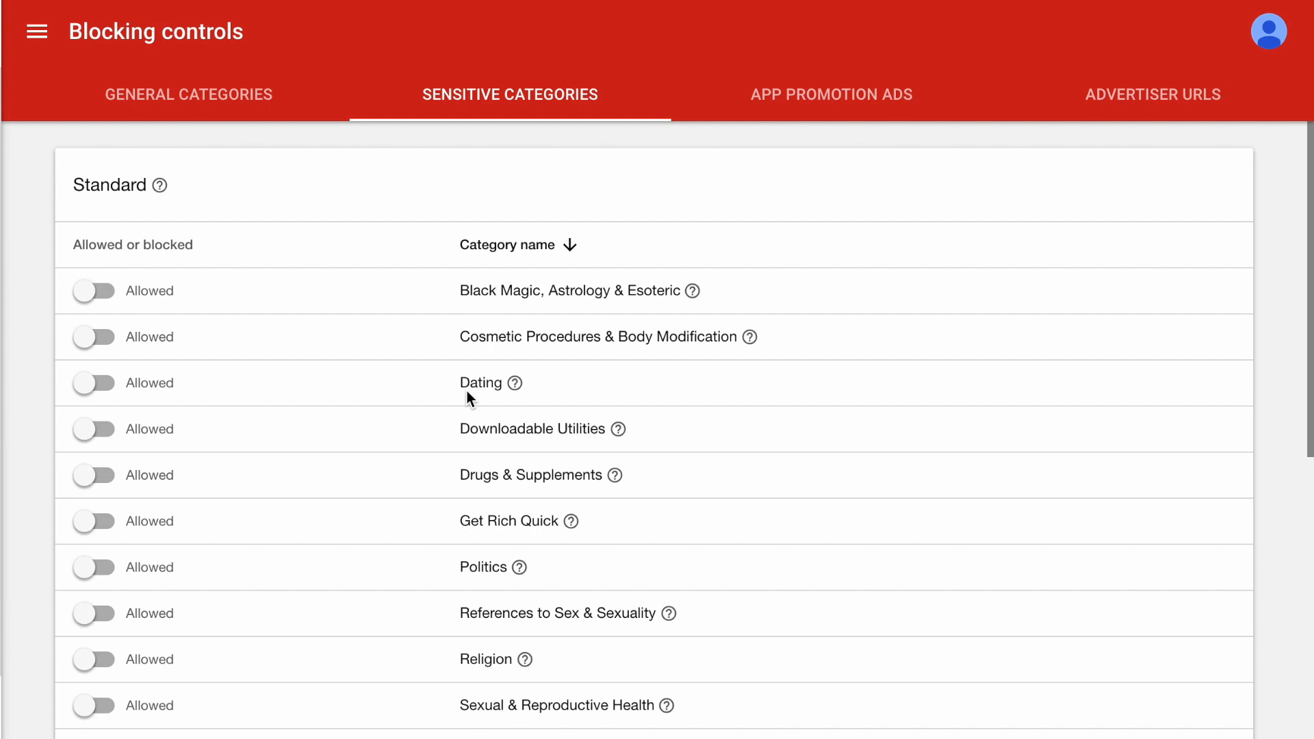
Block Dating, Cosmetic Procedures & Body Modification, and Black Magic, Astrology & Esoteric
click(110, 377)
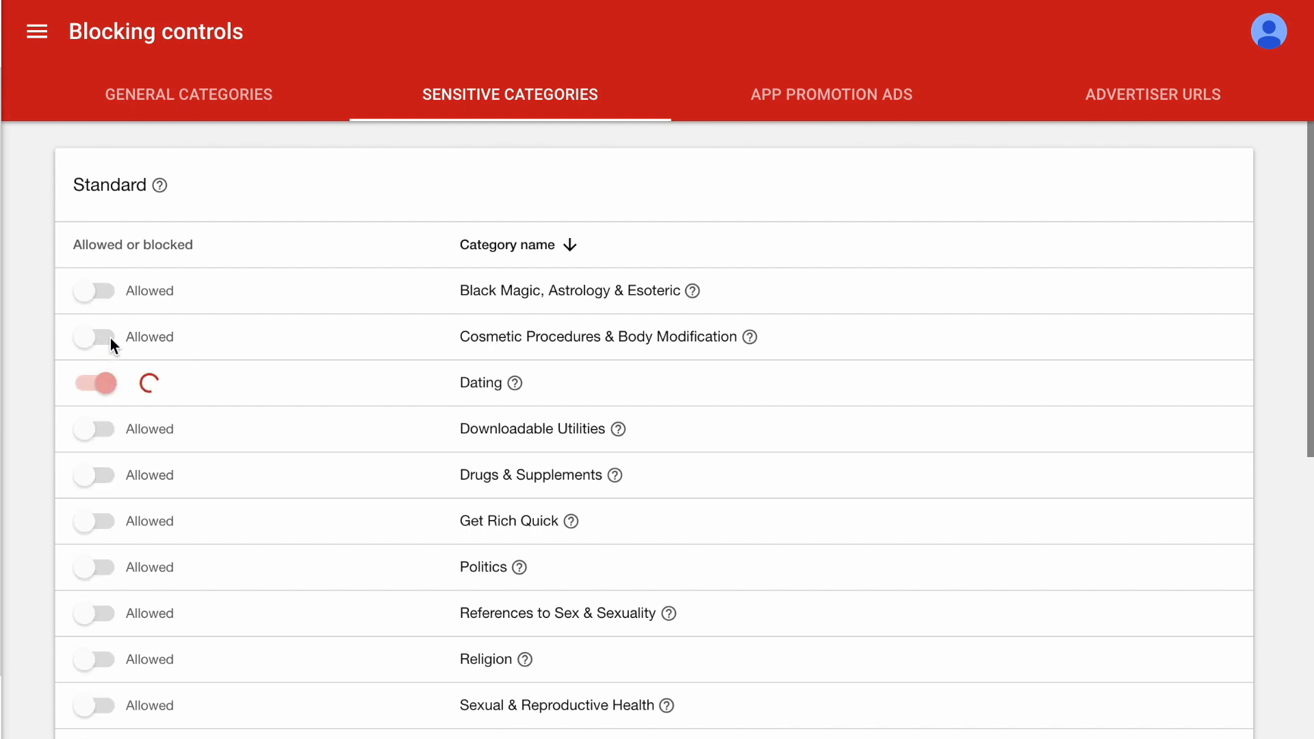
click(109, 338)
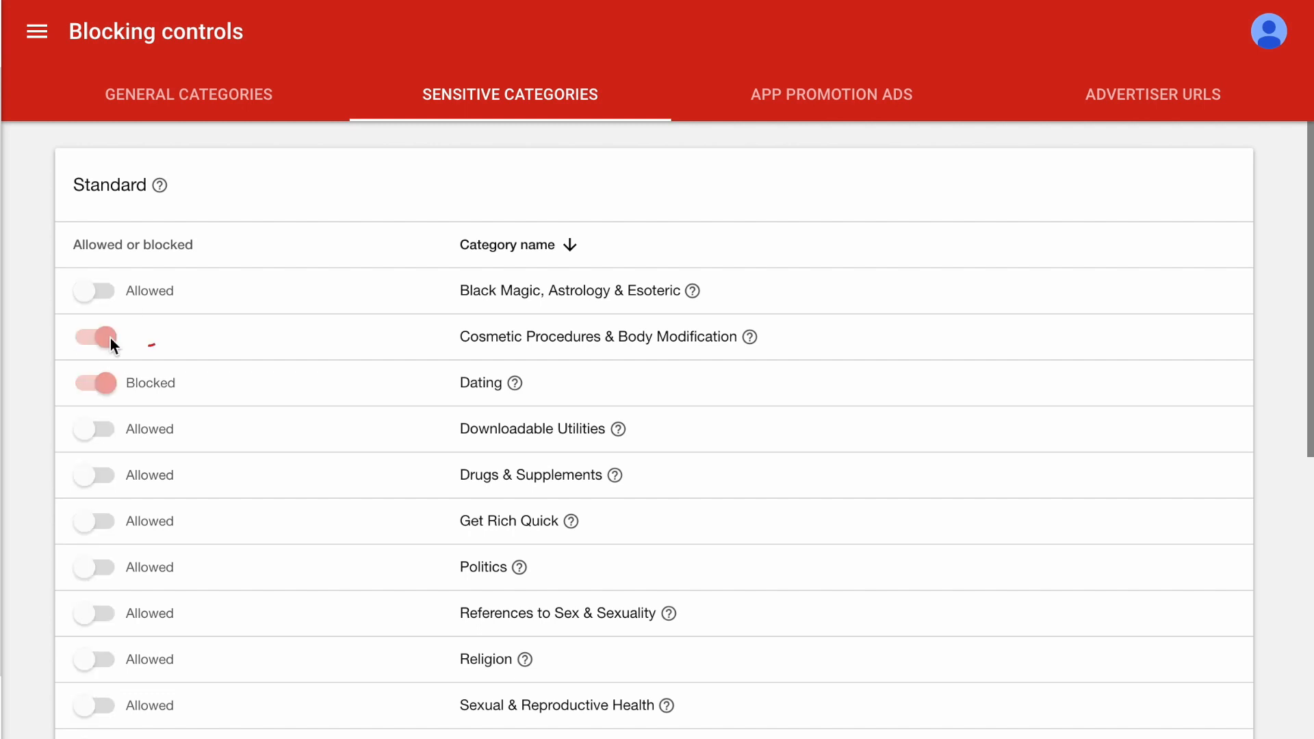
click(112, 294)
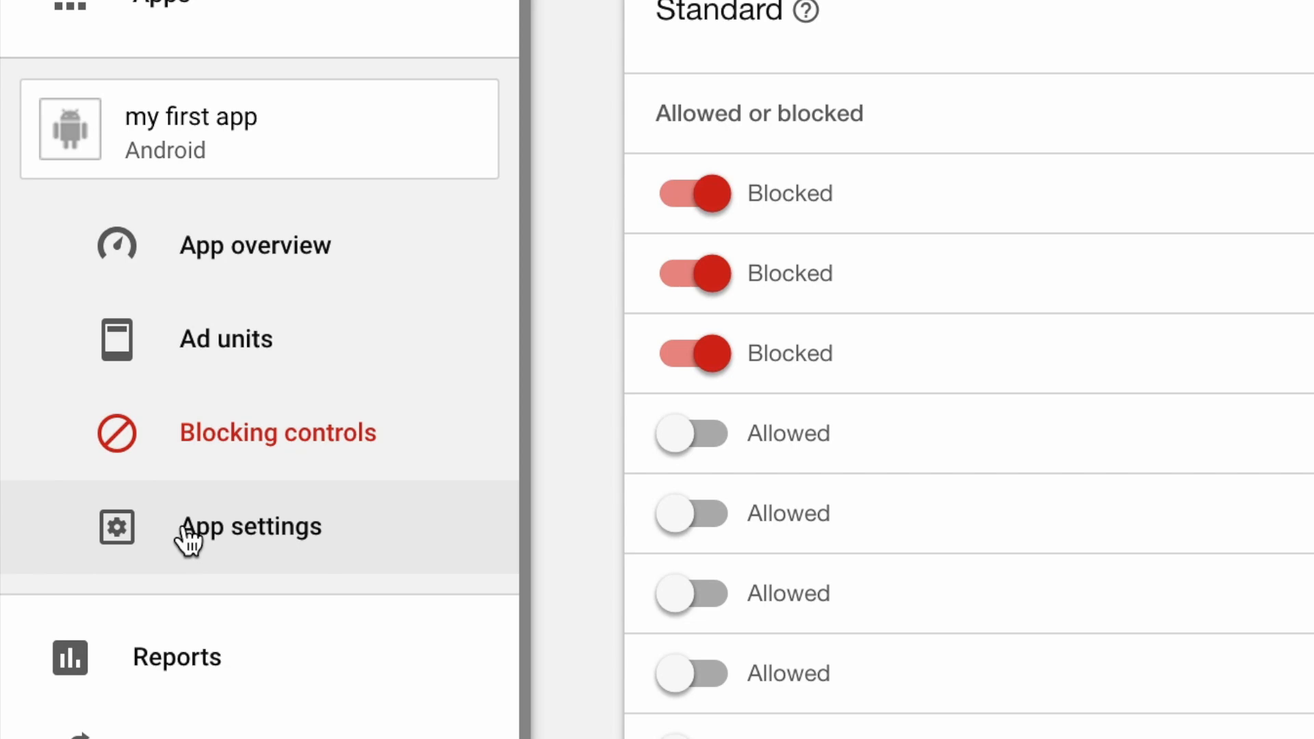
View my first app's App settings page, then go to the Reports section
click(186, 541)
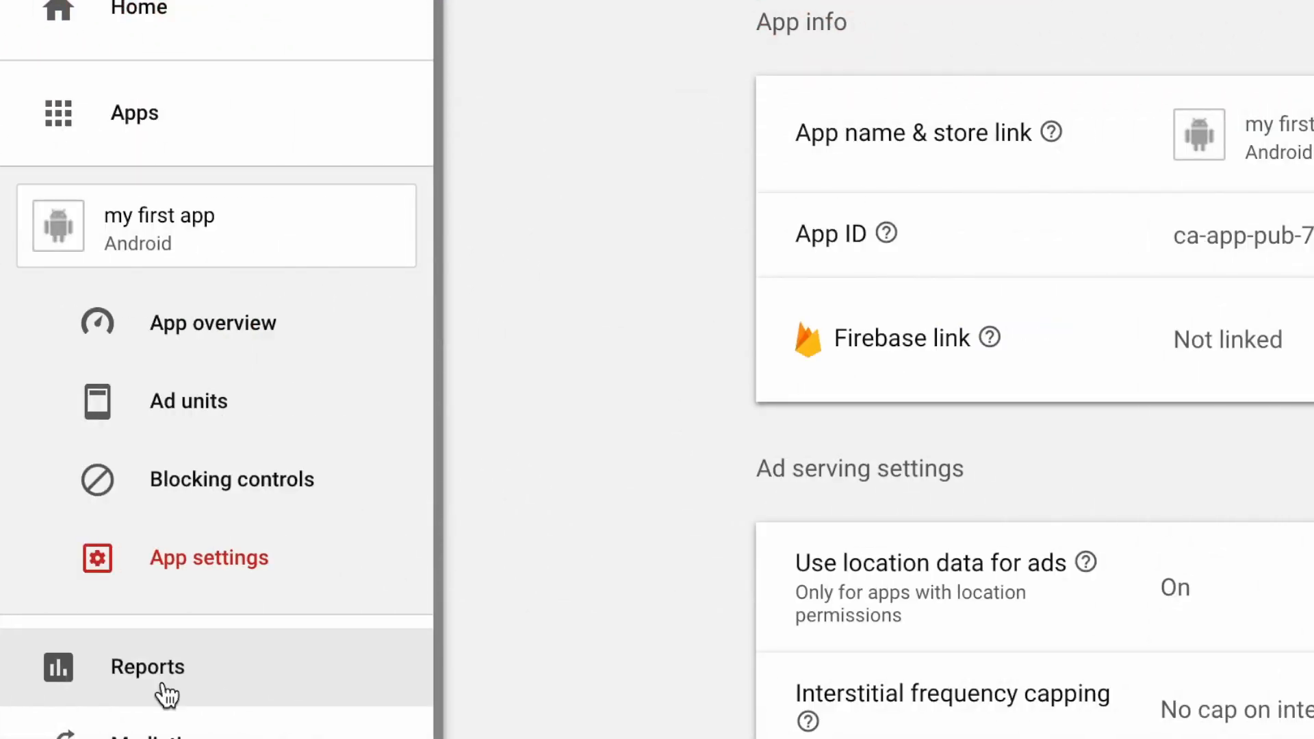
click(159, 685)
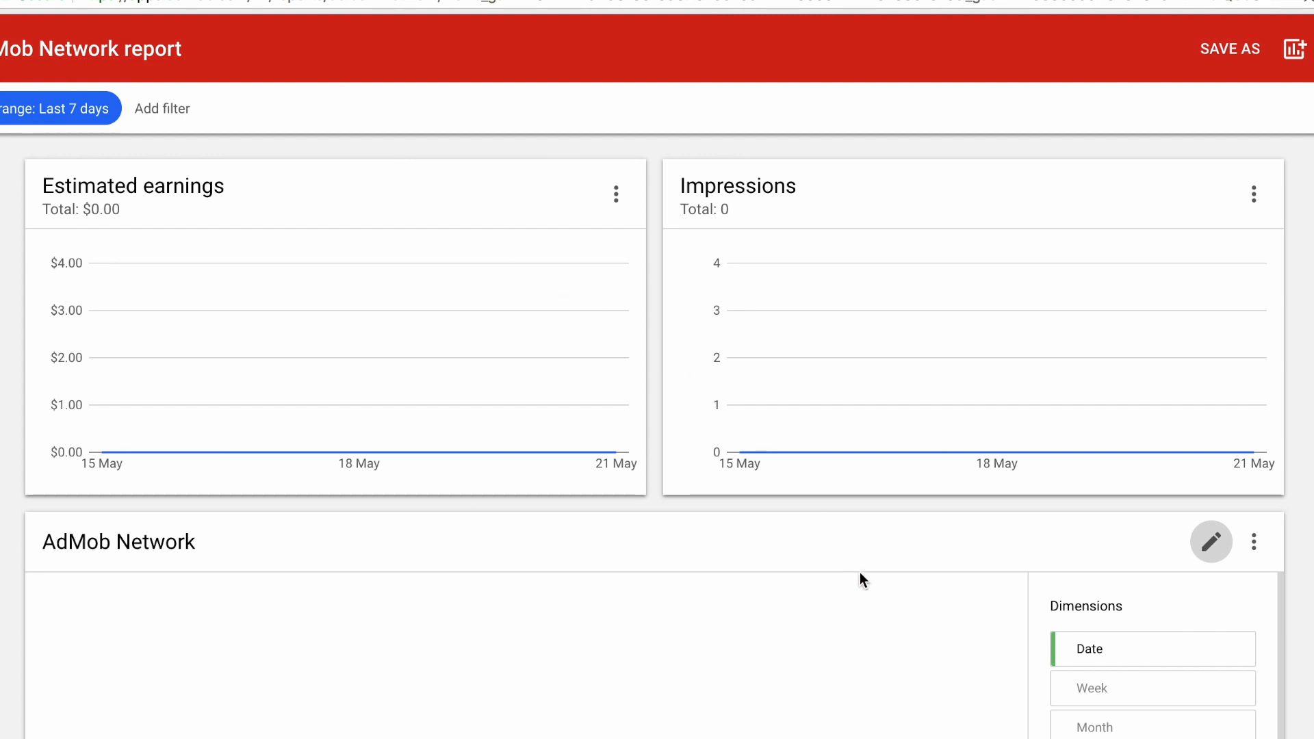
scroll(902, 637, down, 5)
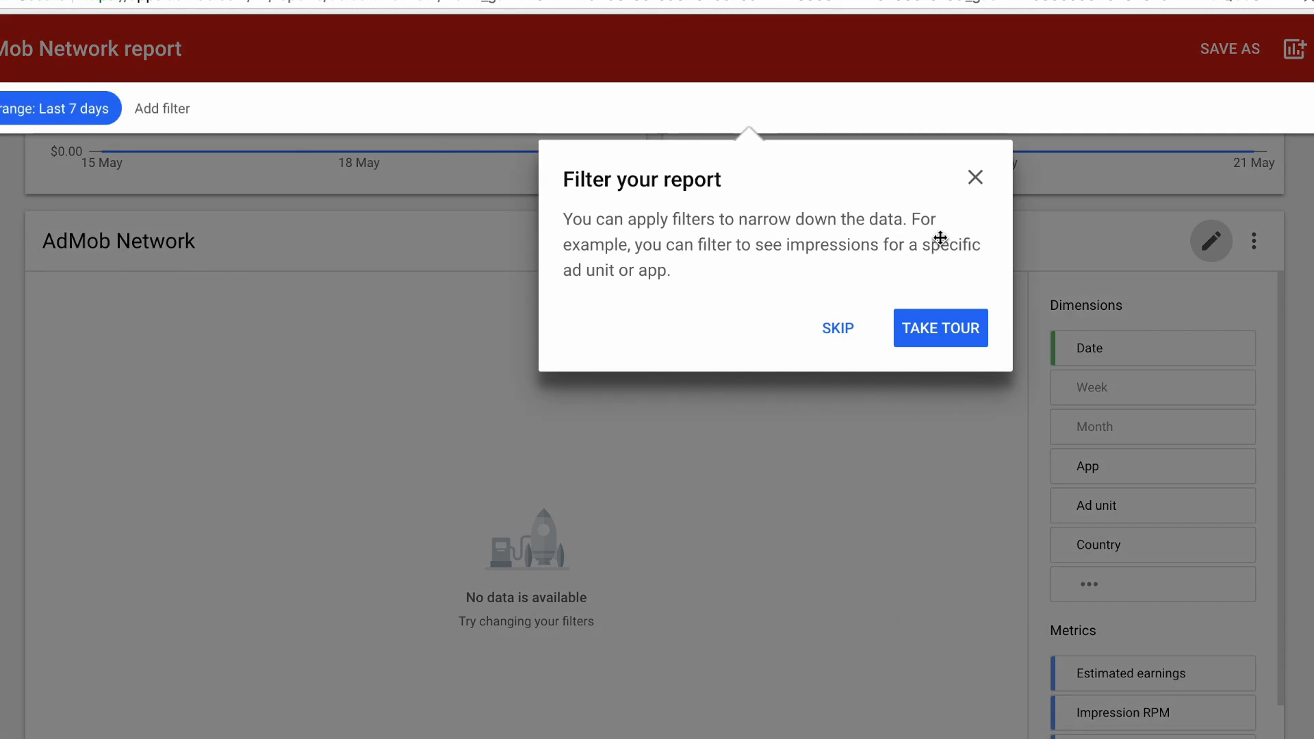
click(976, 180)
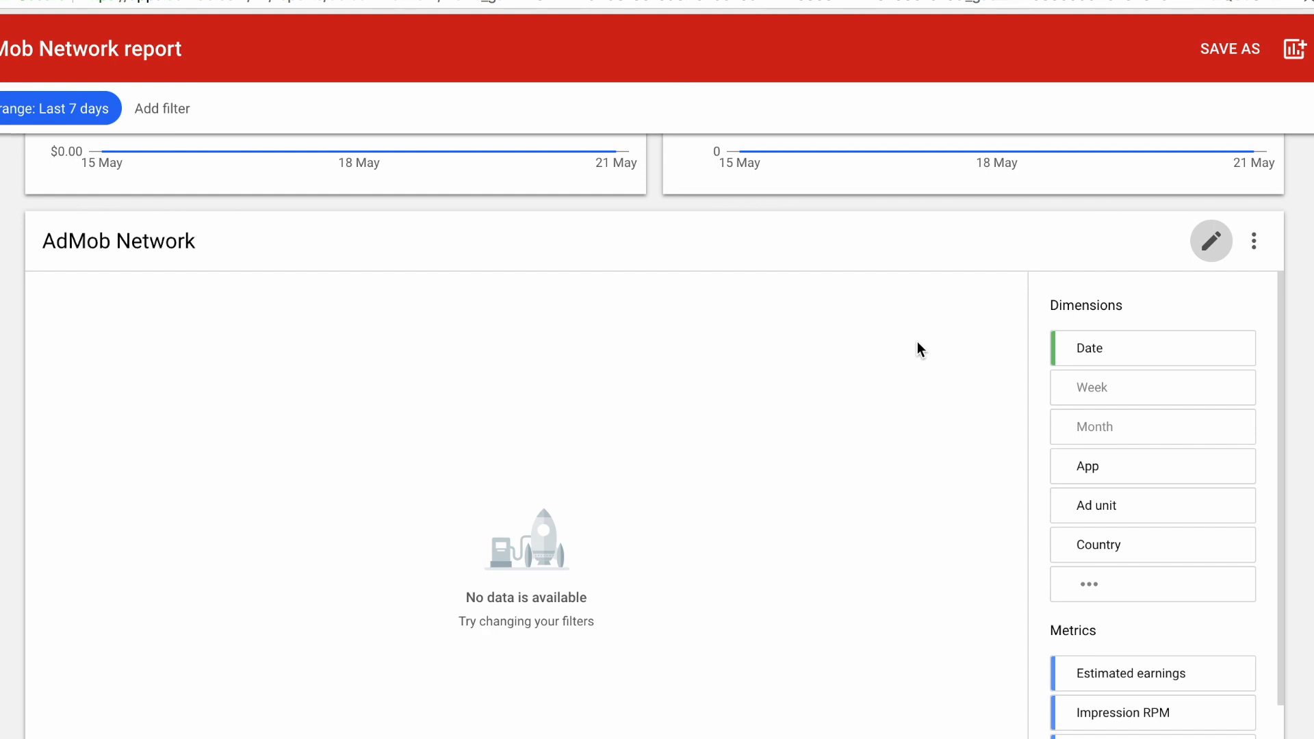
scroll(917, 342, up, 4)
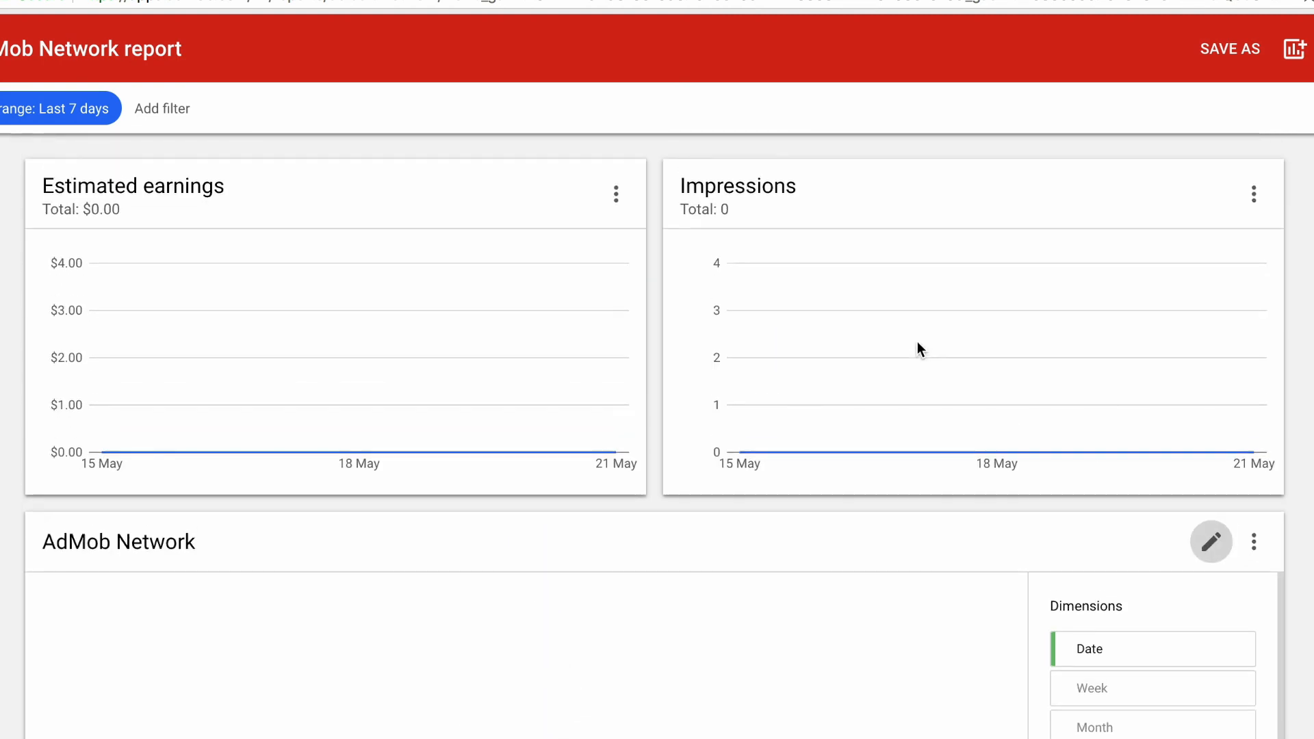
scroll(917, 346, down, 4)
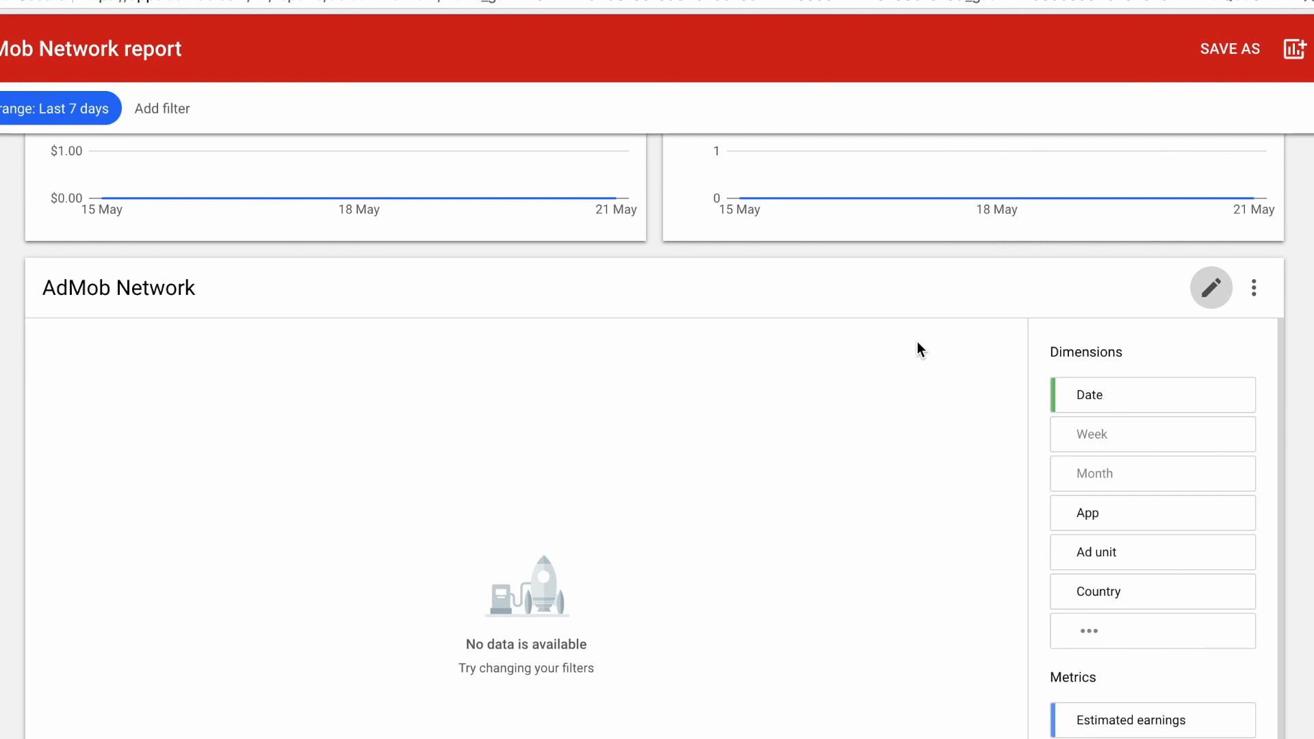
scroll(917, 342, down, 3)
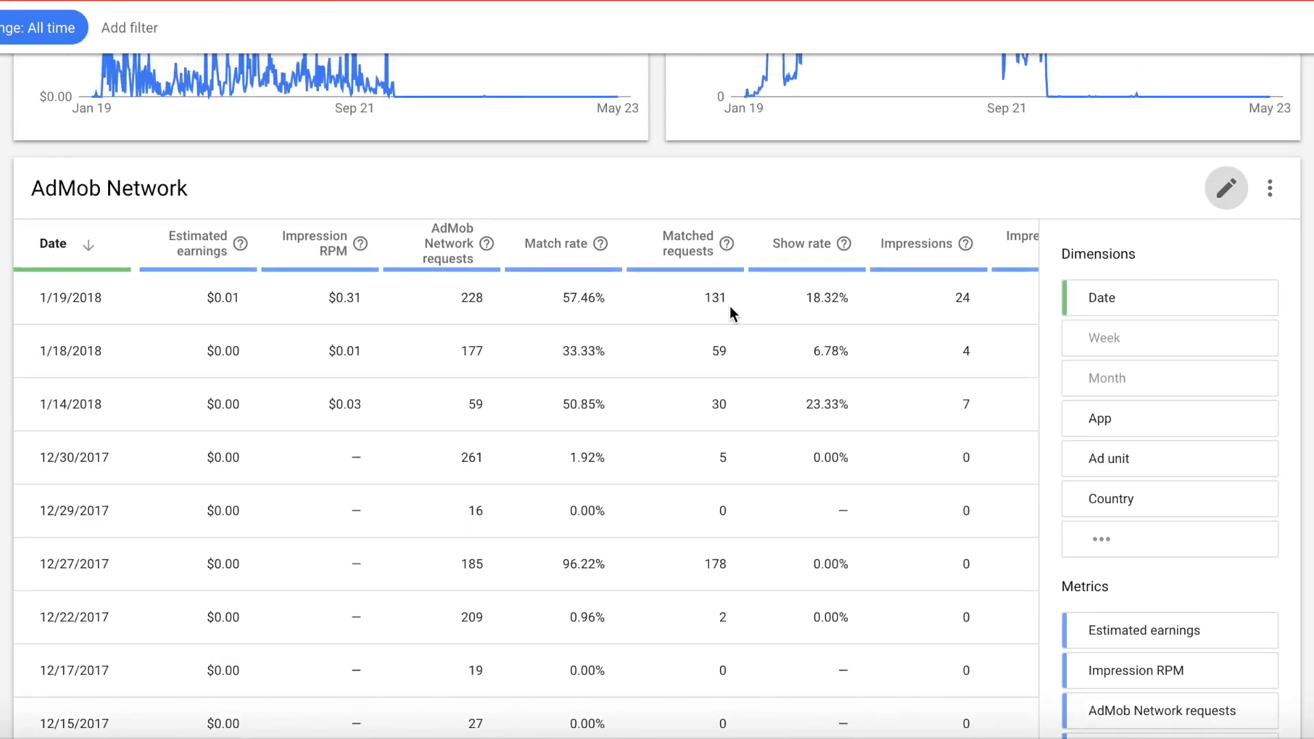
scroll(729, 315, up, 2)
Add App as a report dimension and remove Clicks from the report metrics
scroll(730, 307, up, 3)
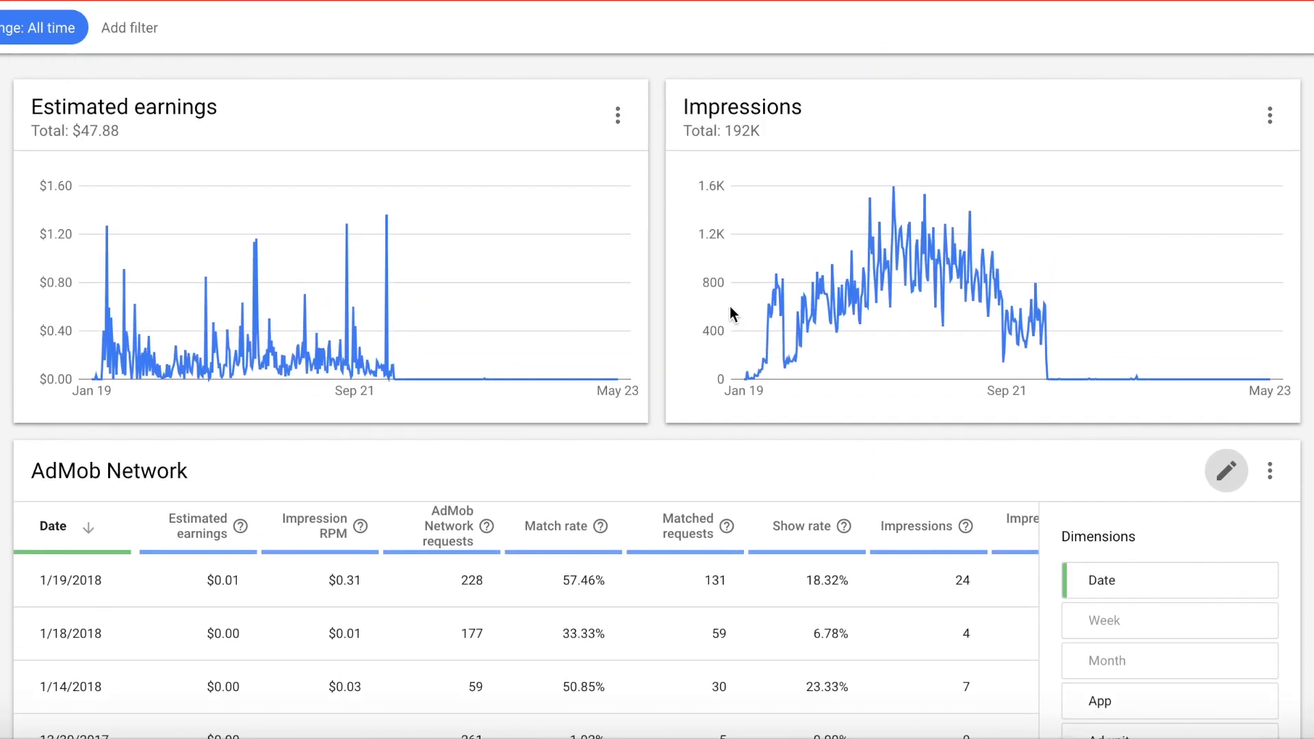
scroll(730, 306, down, 1)
scroll(730, 305, up, 1)
scroll(729, 305, down, 2)
scroll(730, 306, down, 6)
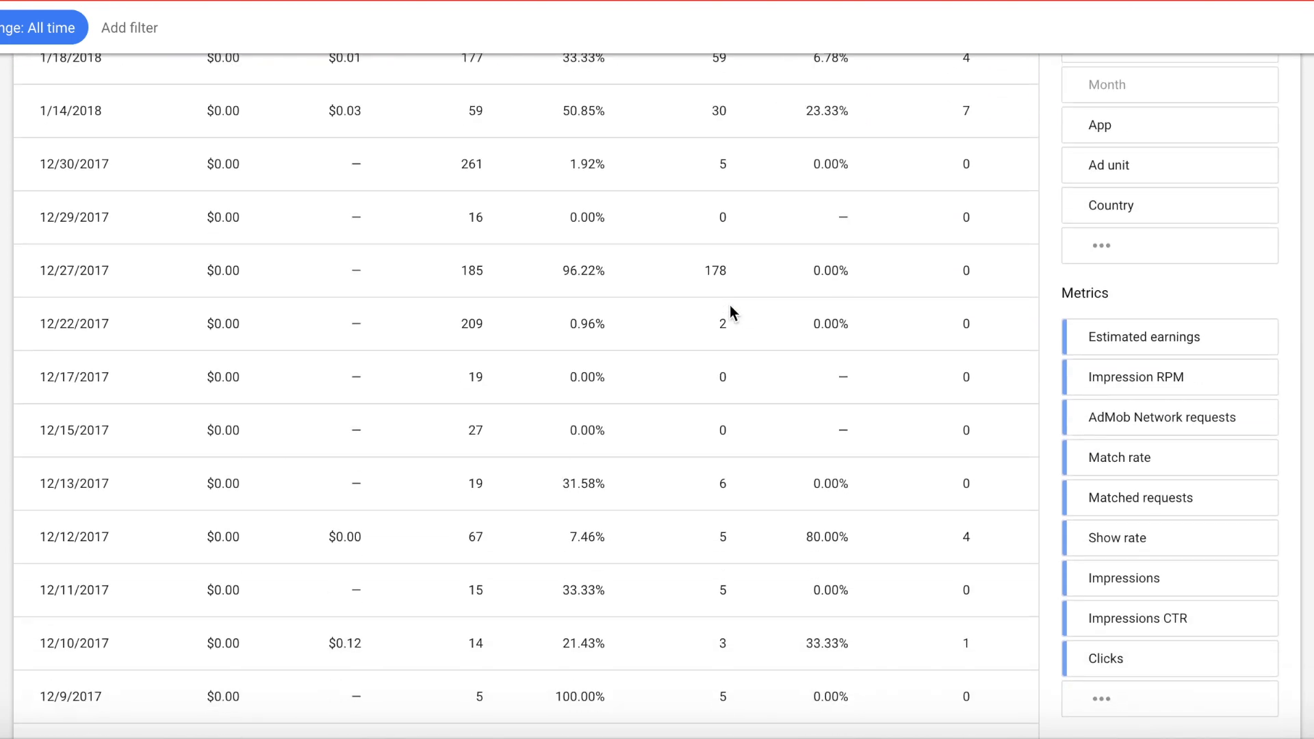
scroll(730, 305, up, 2)
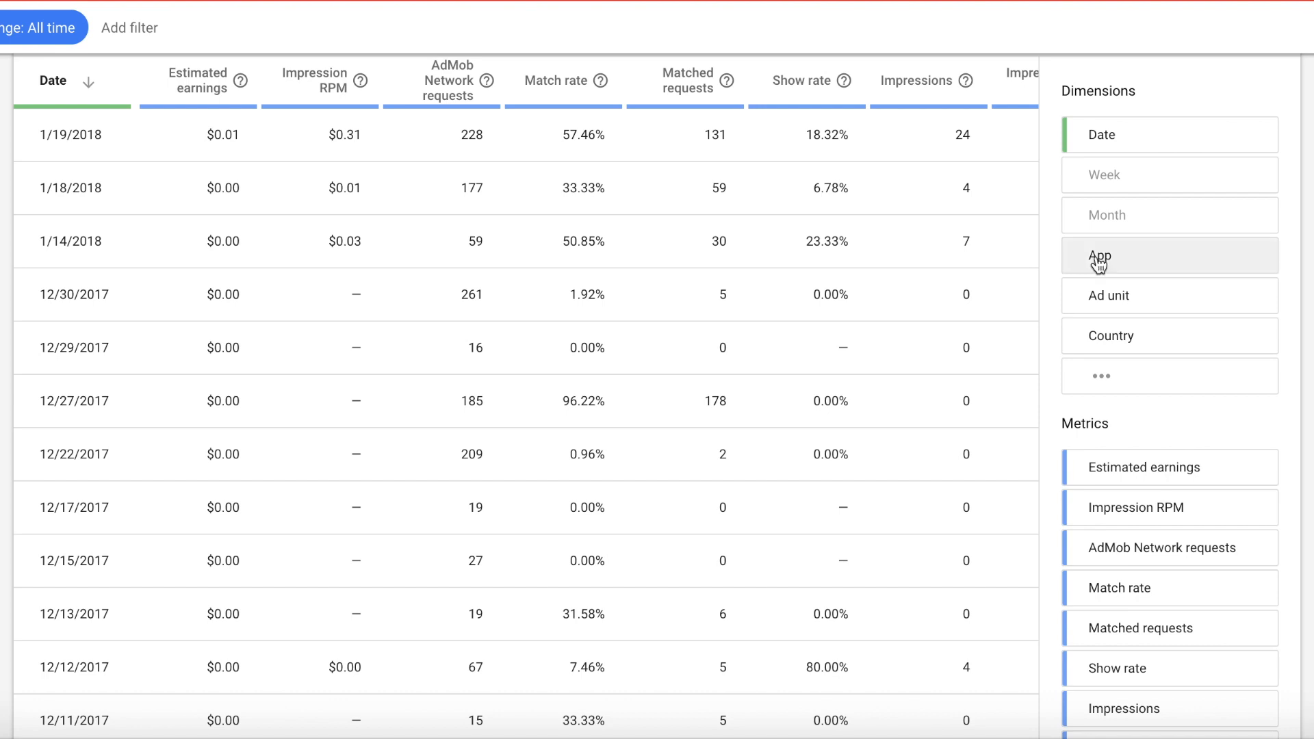
click(1097, 257)
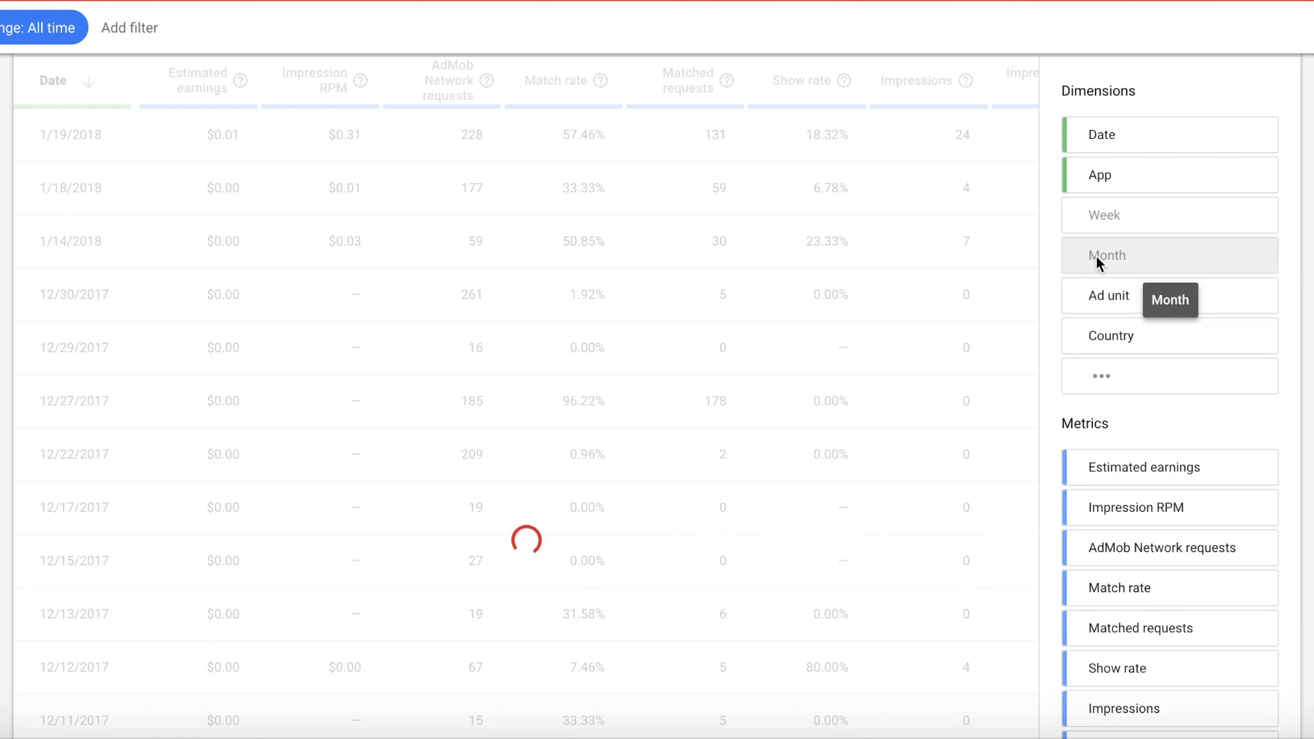
scroll(1095, 257, down, 3)
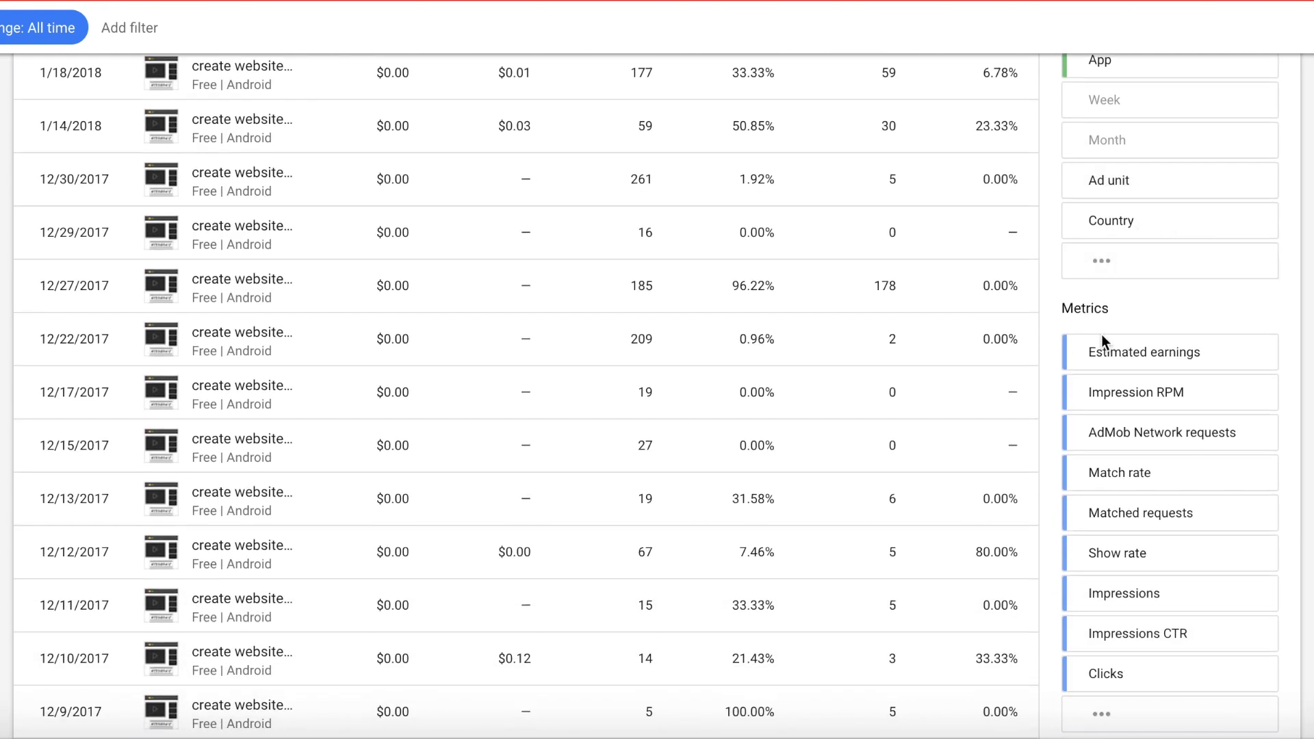
click(1098, 678)
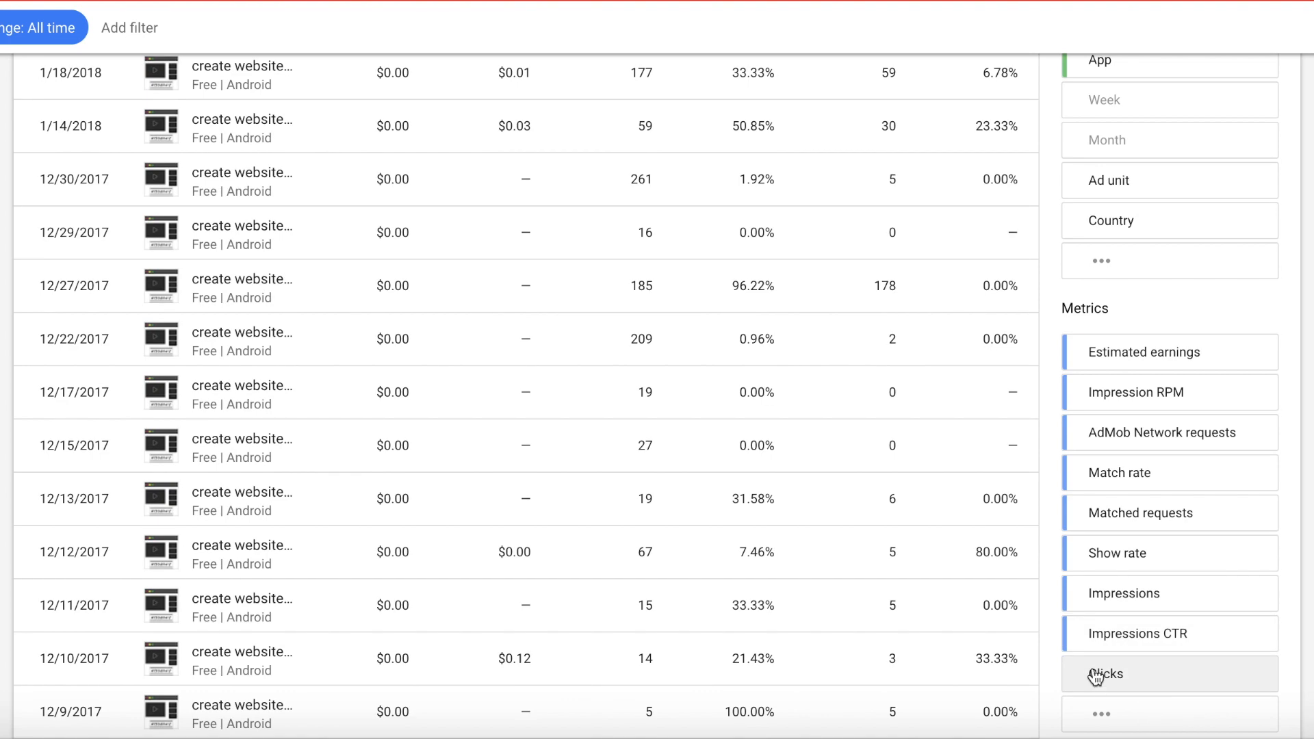
Sort the Network report rows by date
scroll(915, 352, up, 4)
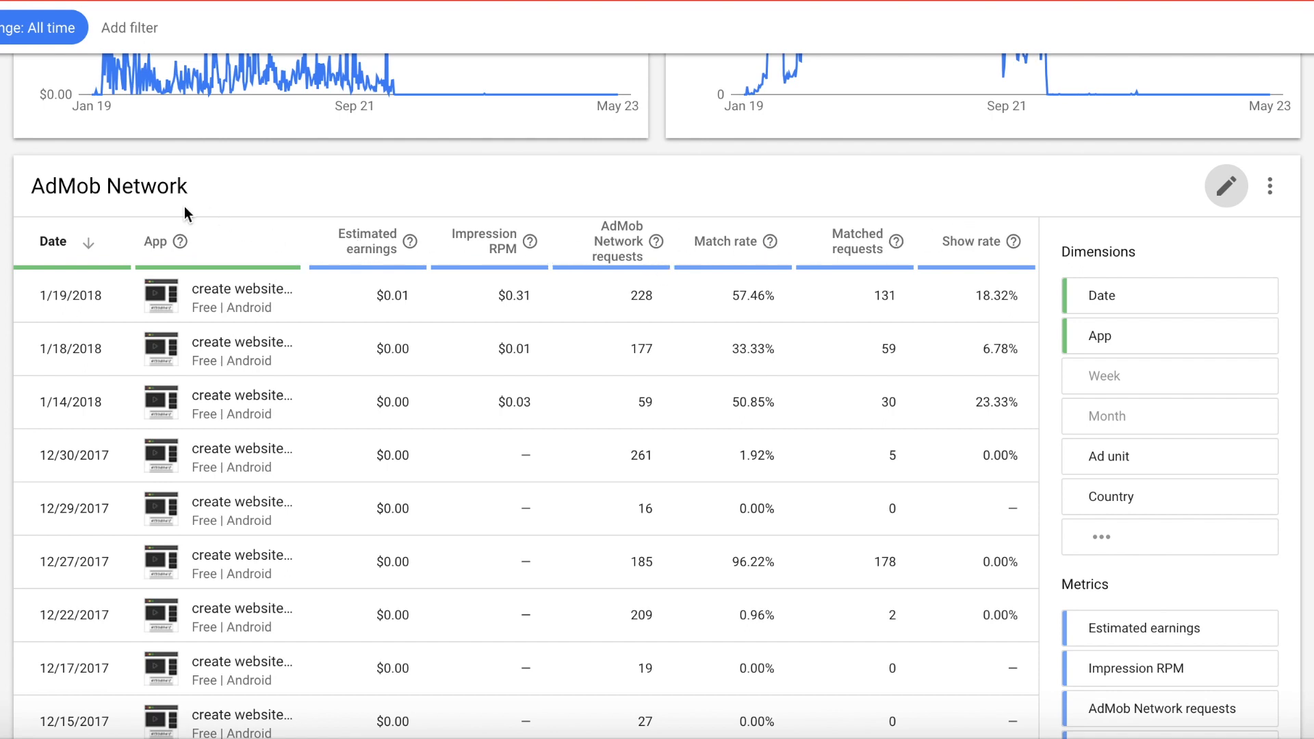
click(91, 247)
scroll(1104, 576, up, 1)
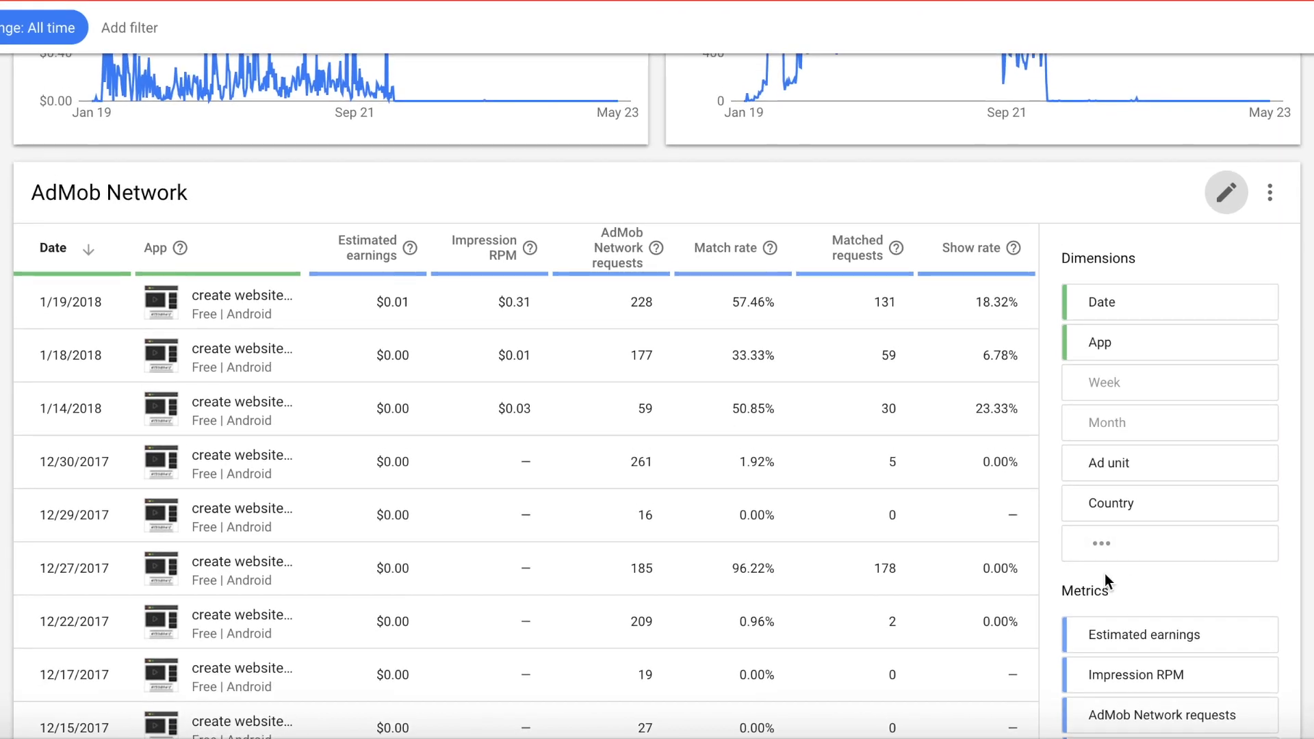
scroll(1105, 574, down, 2)
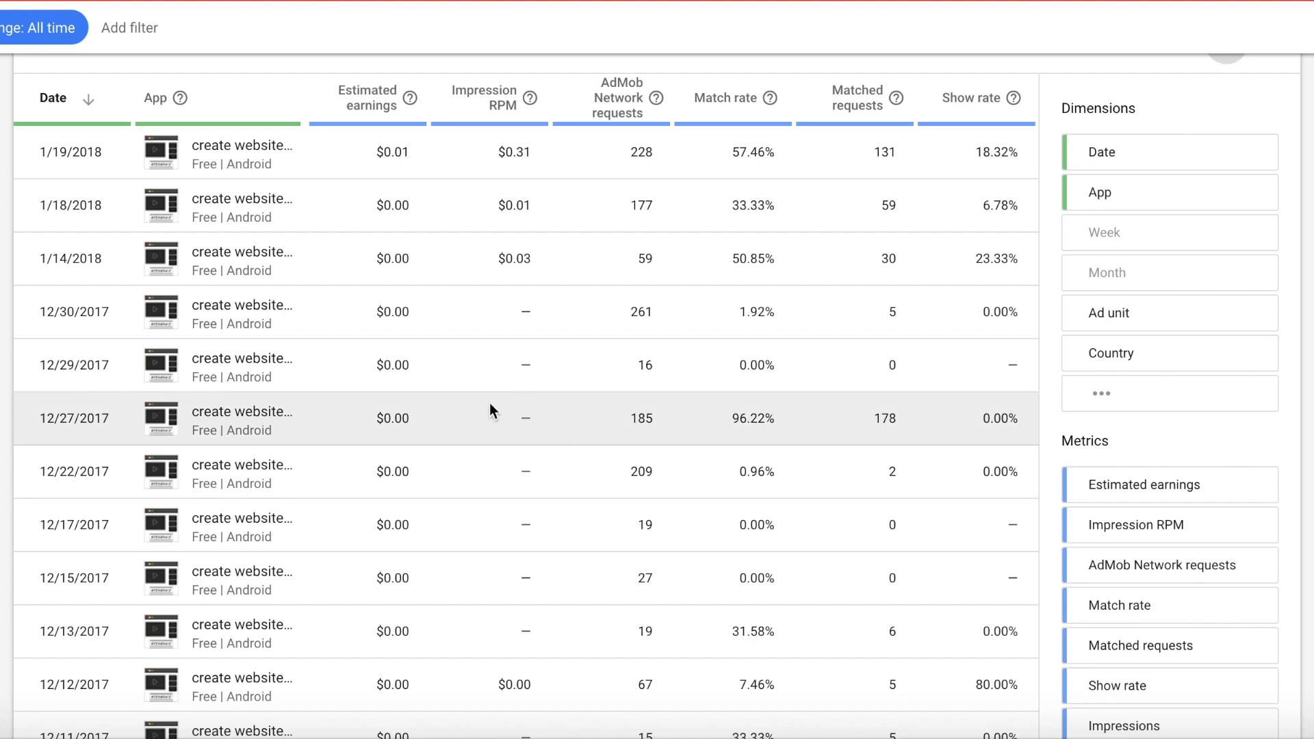
scroll(661, 376, up, 6)
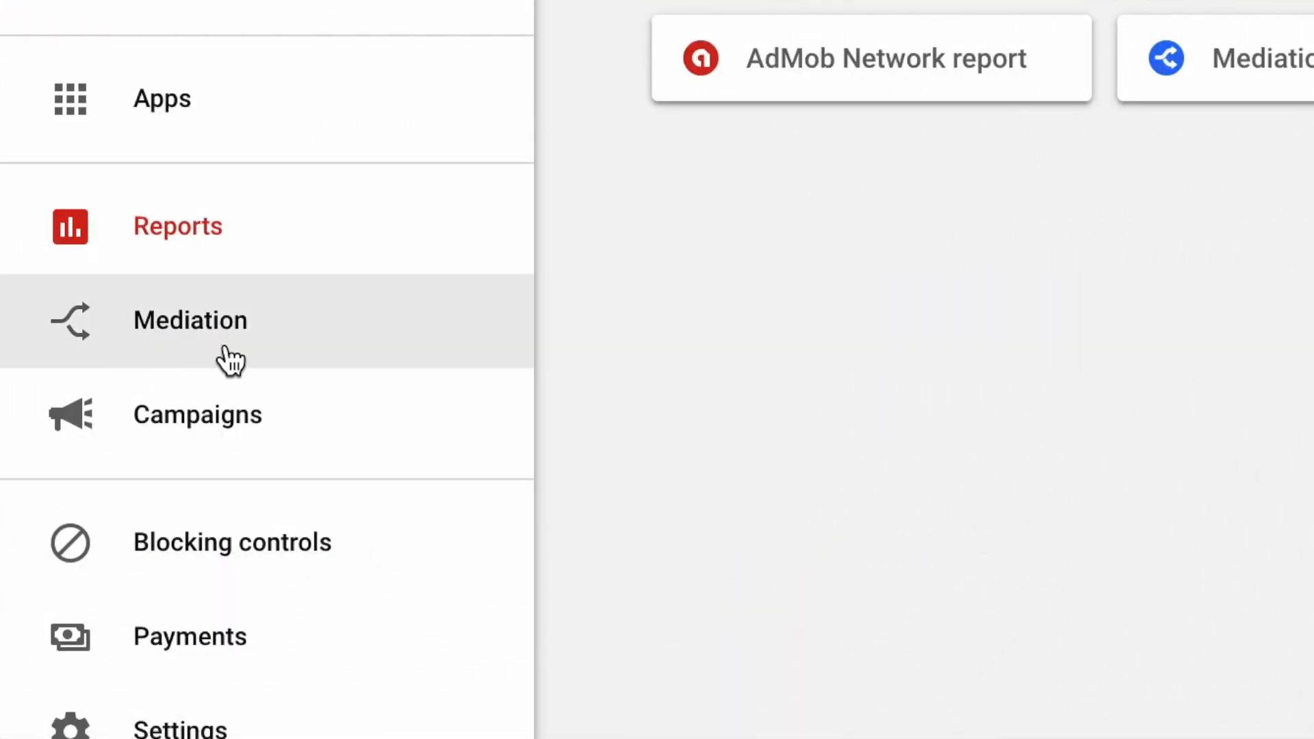
Open the Mediation section to view the mediation groups list
click(248, 344)
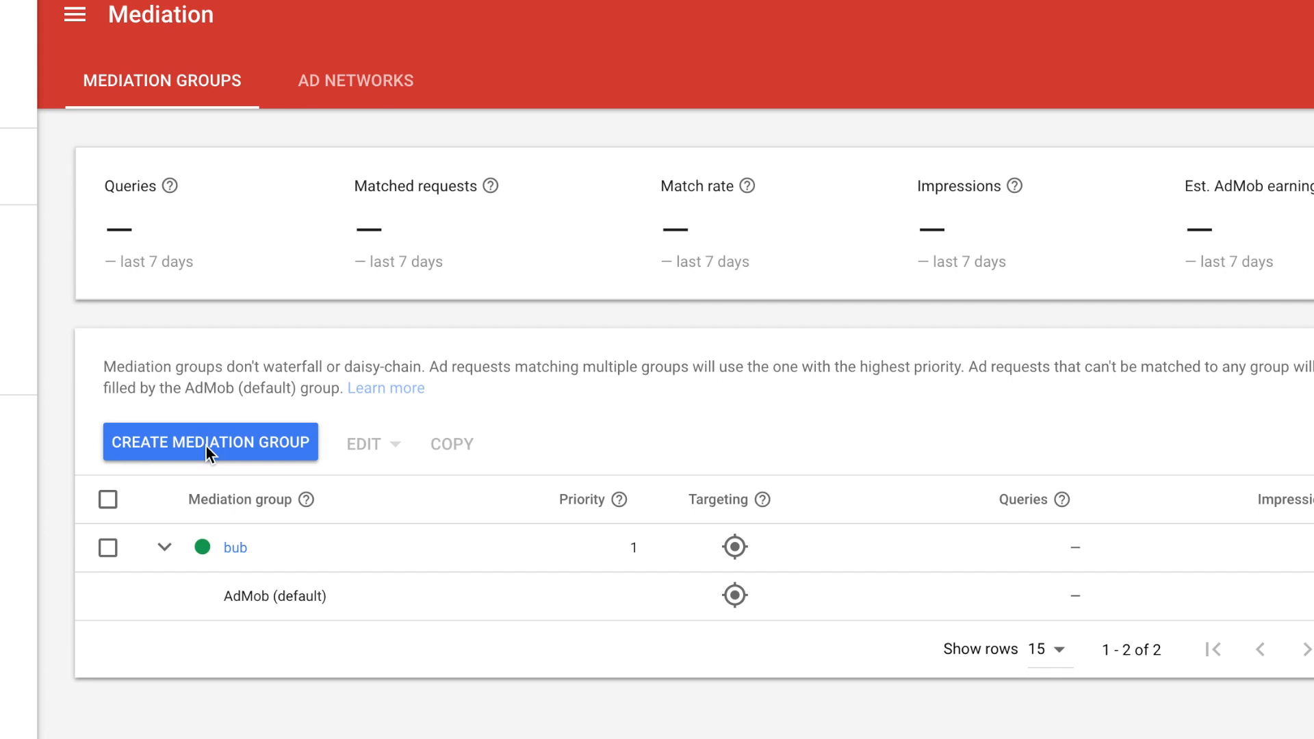
Start a new mediation group with the Banner ad format on the Android platform
click(206, 445)
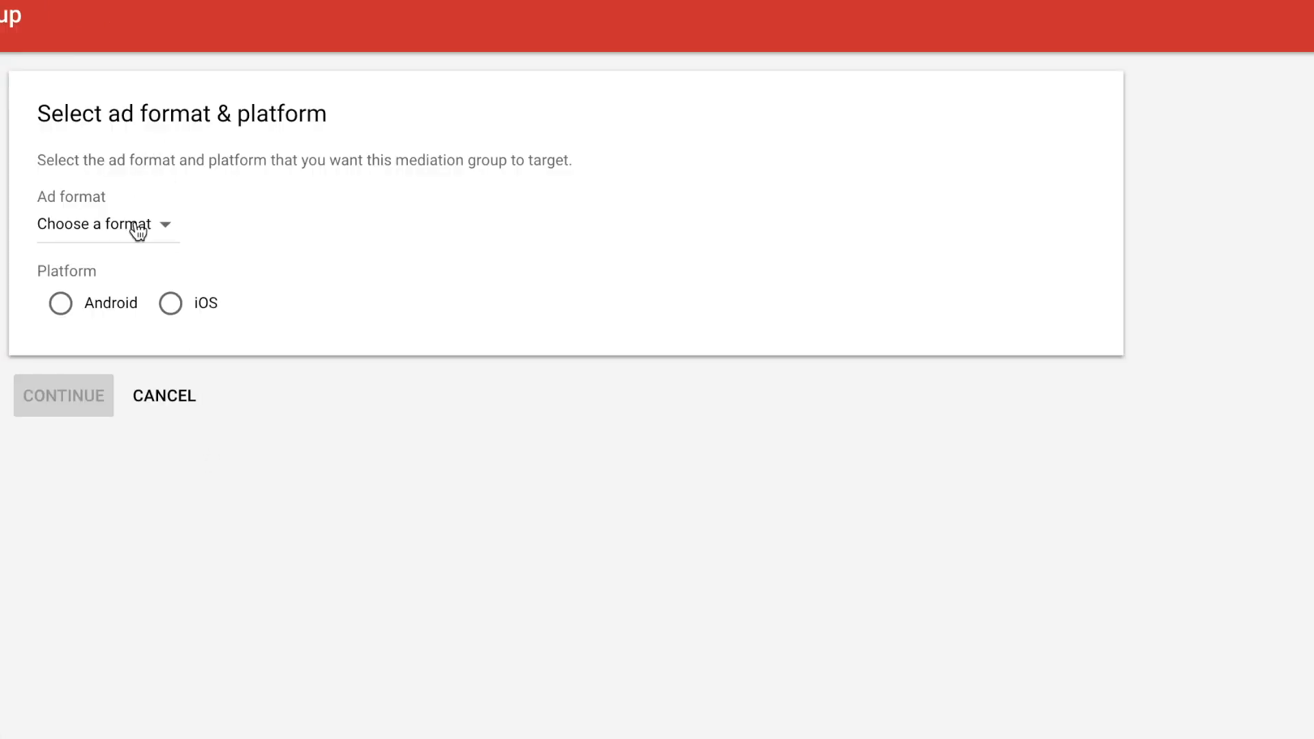
click(138, 231)
click(121, 264)
click(63, 305)
click(60, 391)
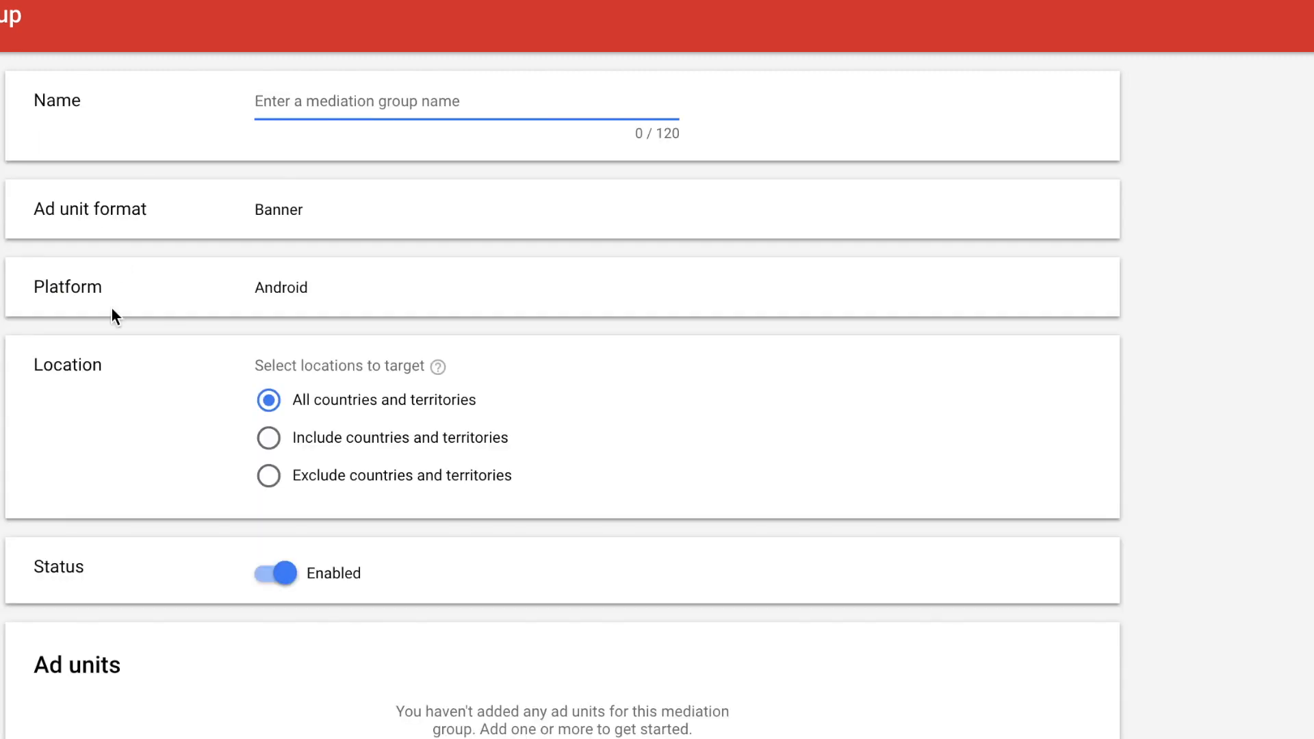
Name the group 'myfirst' and add 'my first ad unit' to it
text(myfirst)
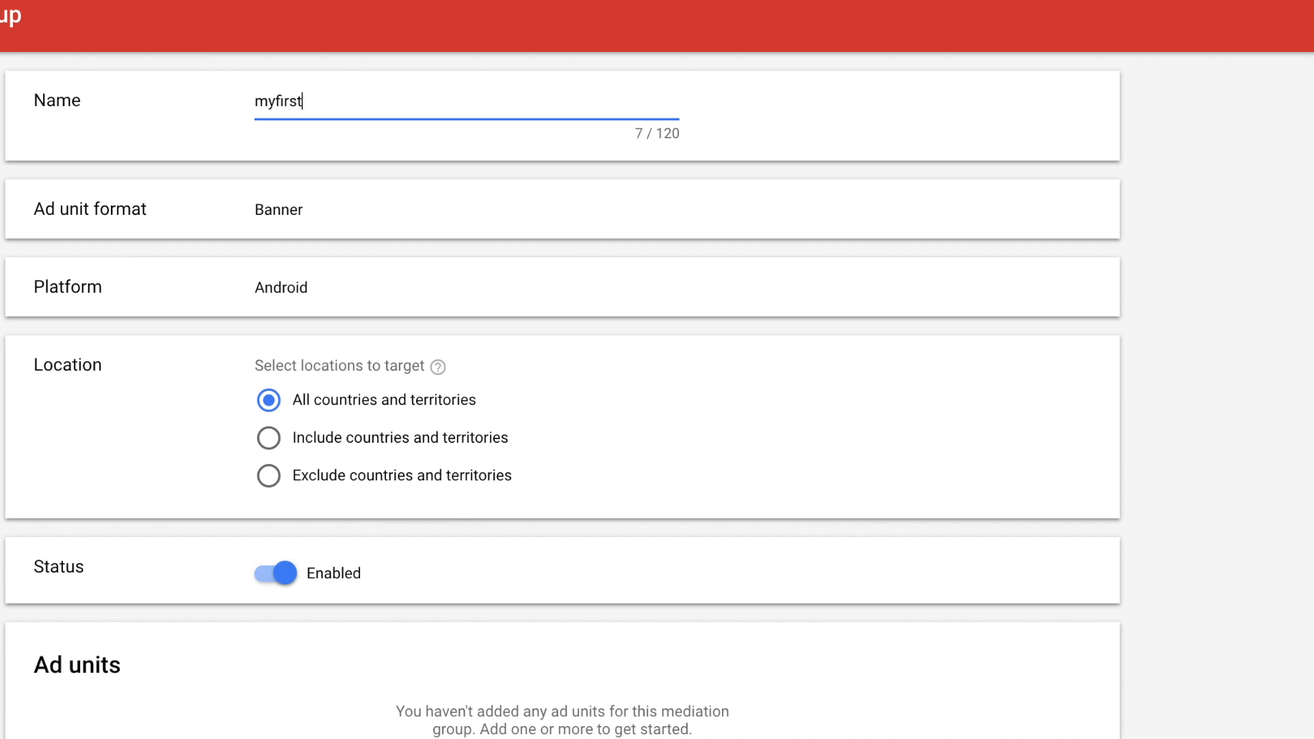
scroll(226, 422, down, 4)
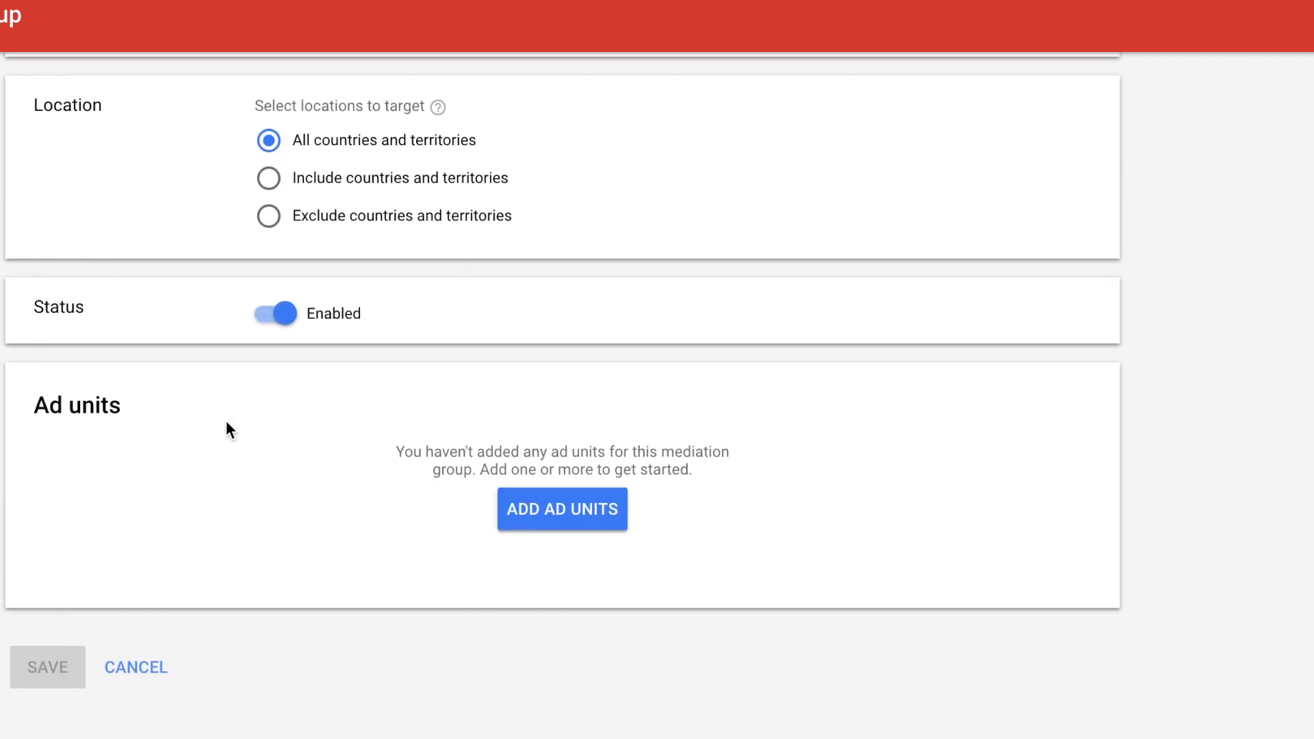
click(545, 527)
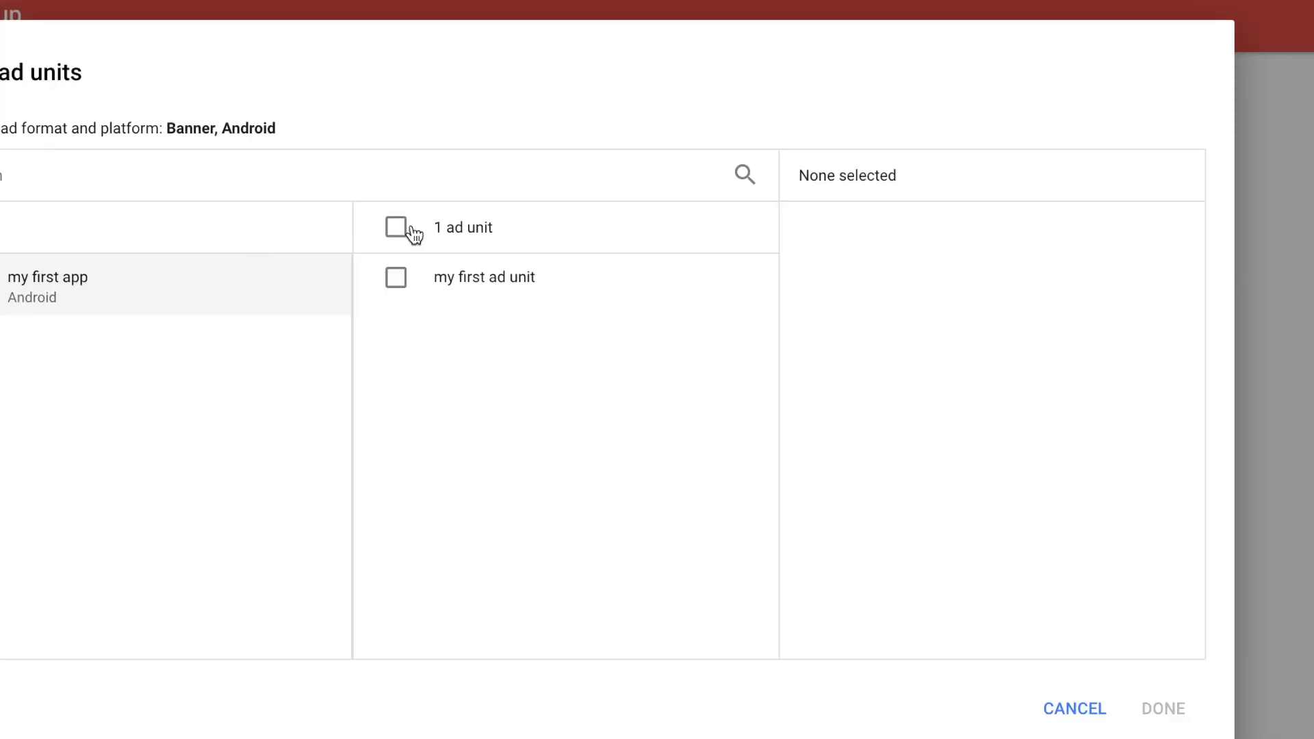
click(493, 279)
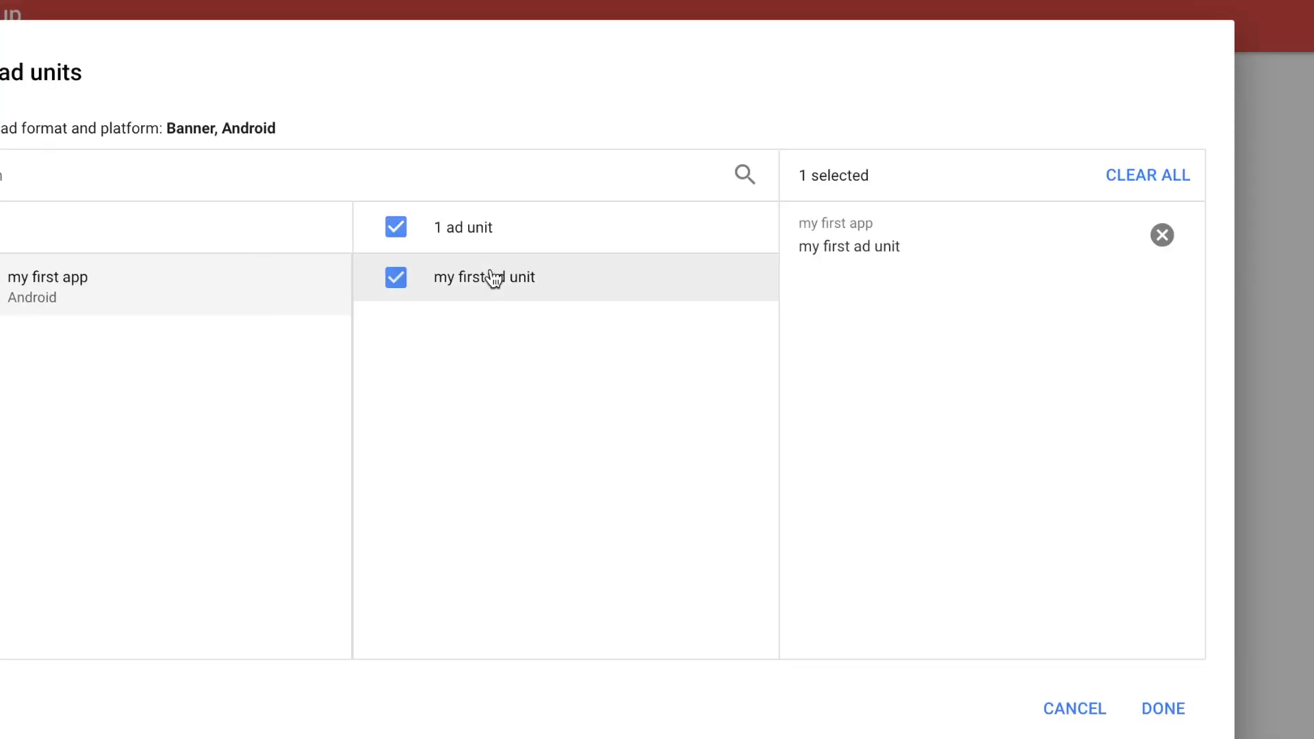
click(1161, 709)
scroll(486, 595, down, 5)
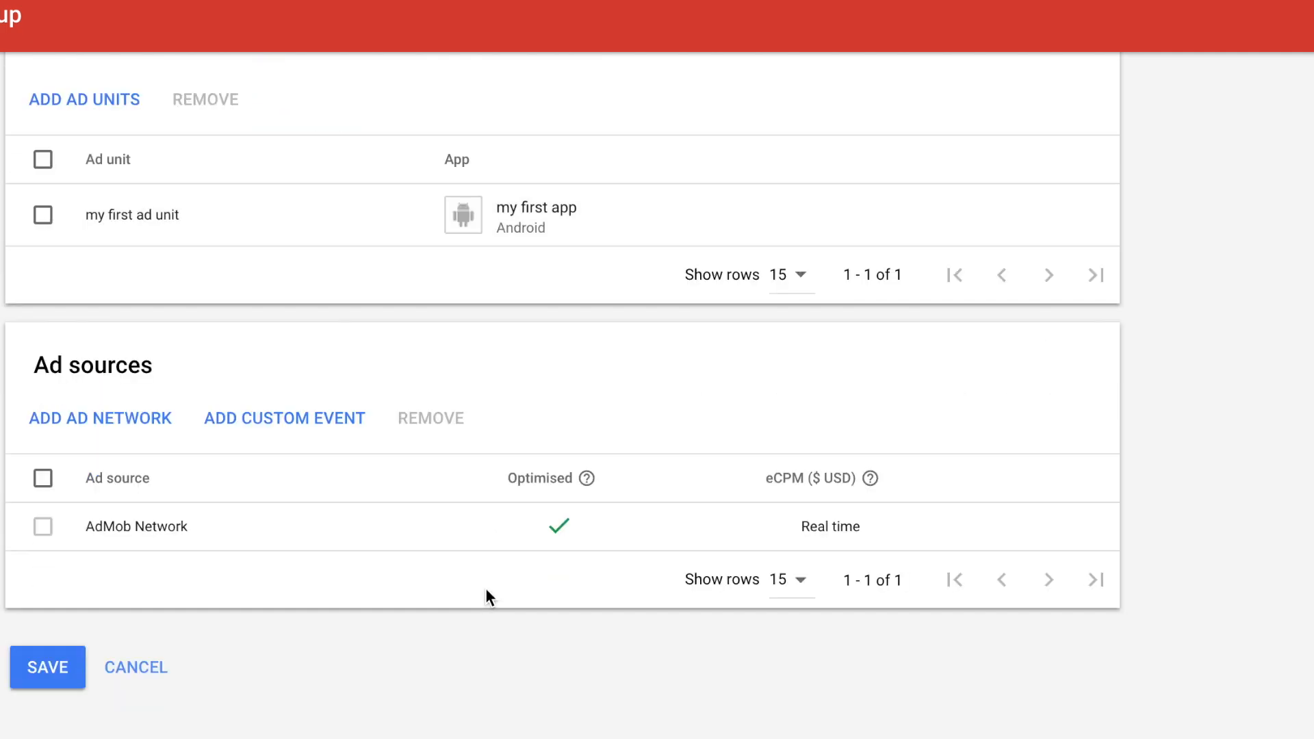
Browse the available ad networks in the Add ad network dialog, then cancel without adding any
click(76, 424)
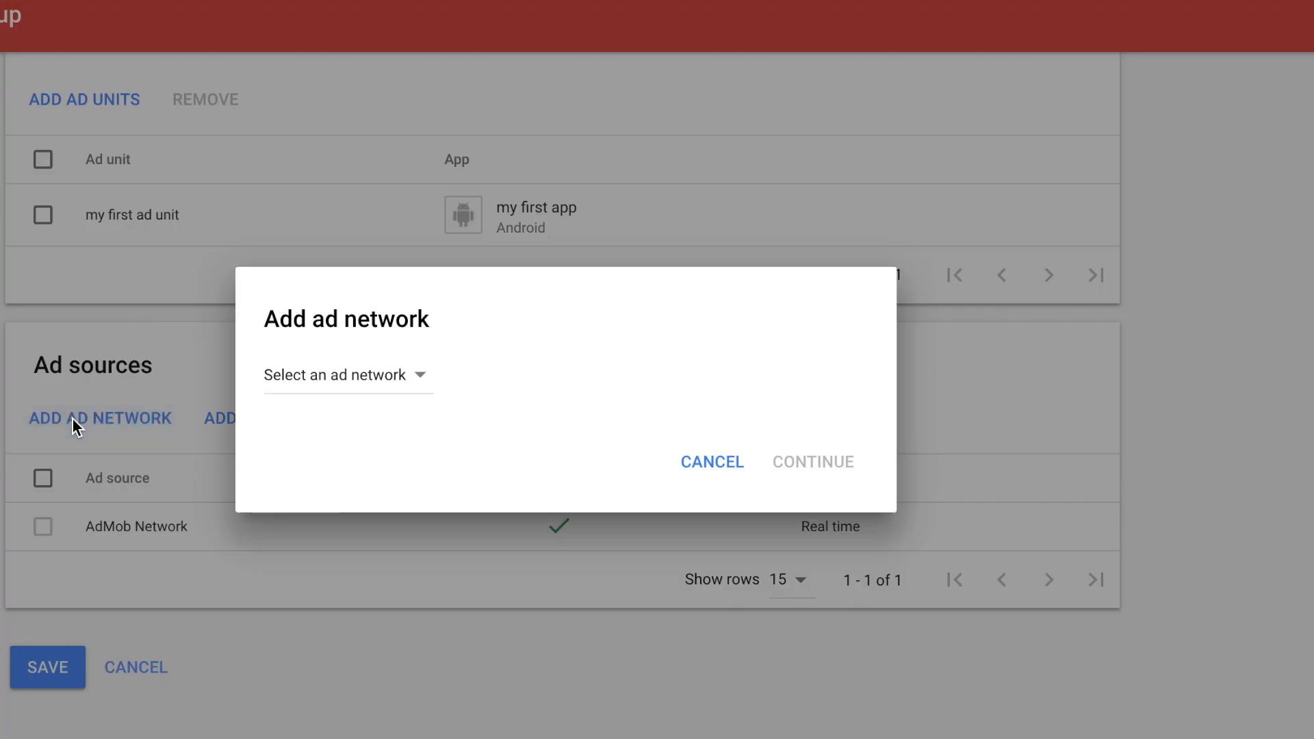
click(310, 395)
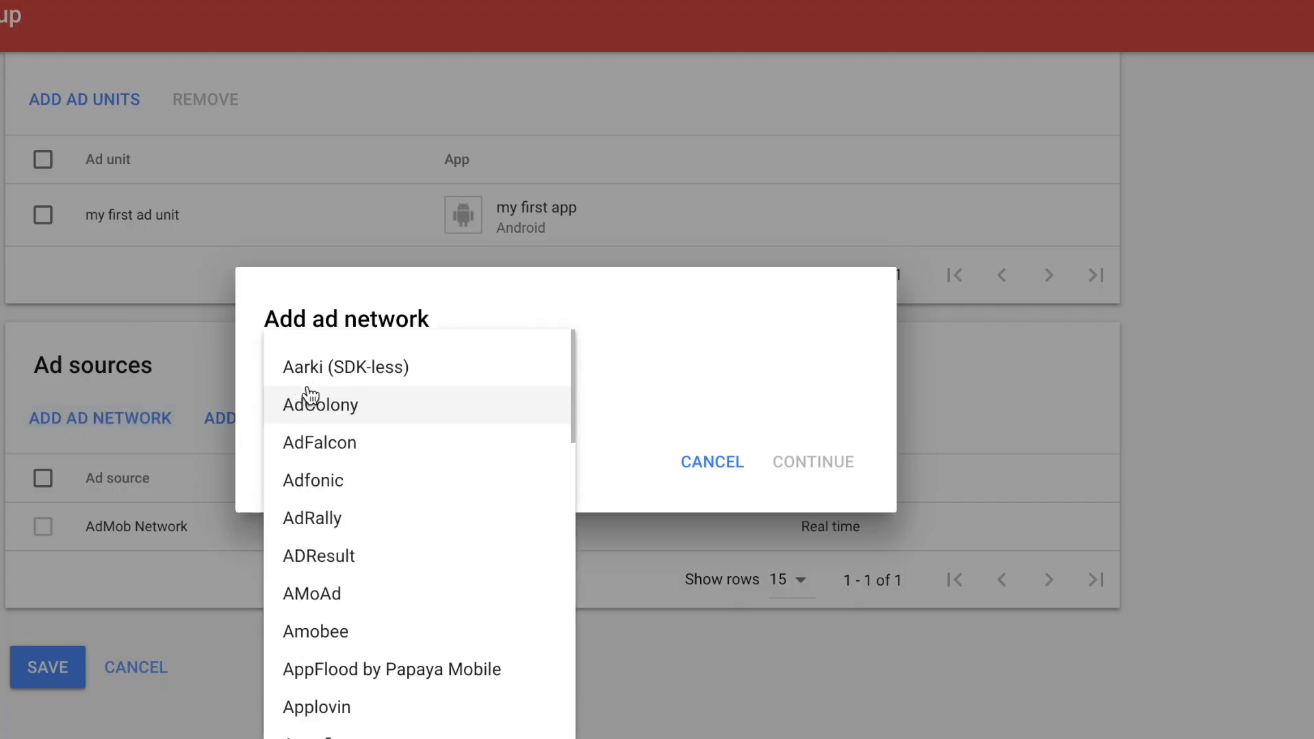
scroll(310, 395, down, 8)
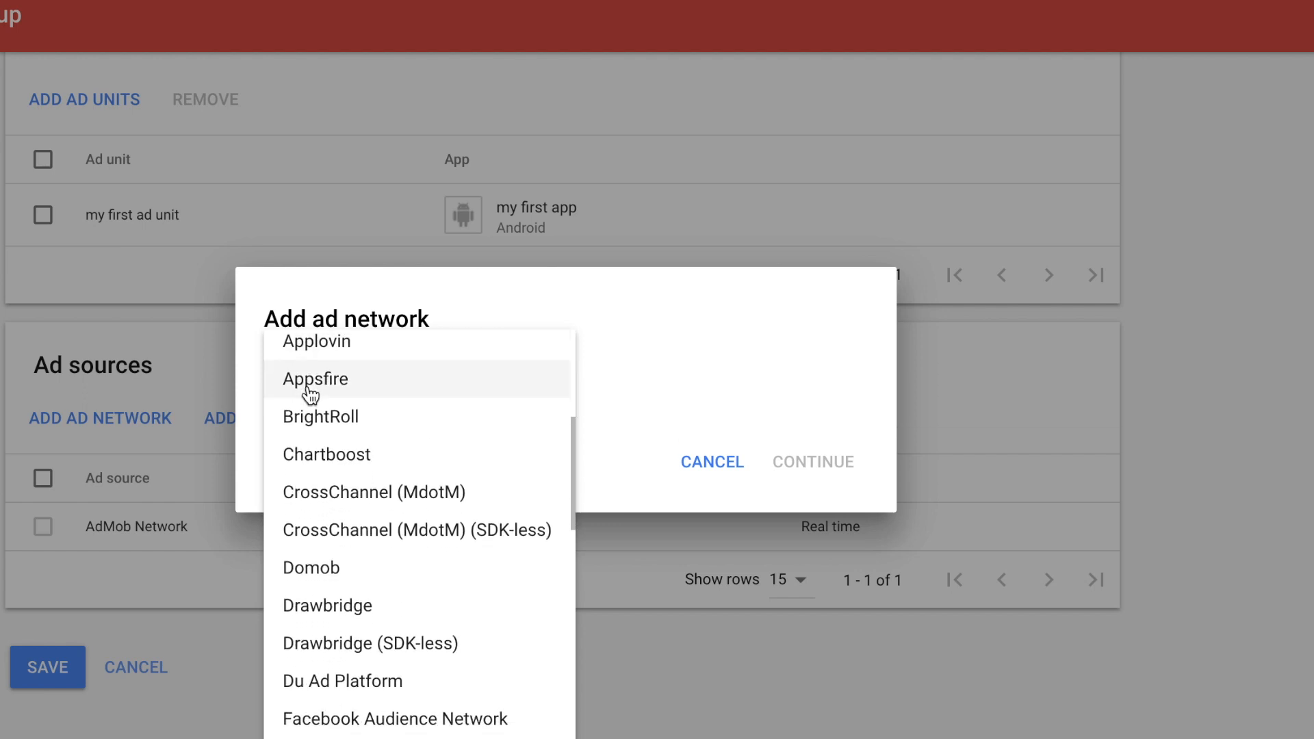
scroll(311, 396, down, 4)
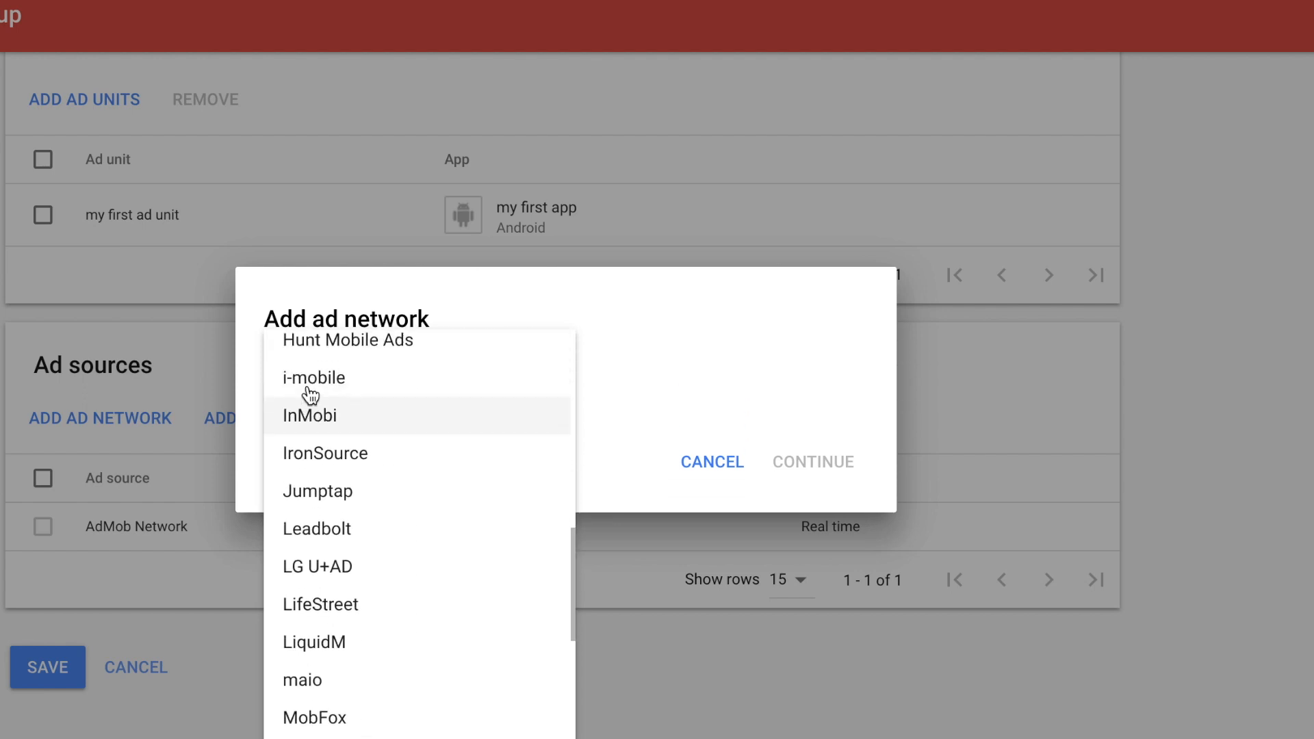
scroll(310, 395, up, 12)
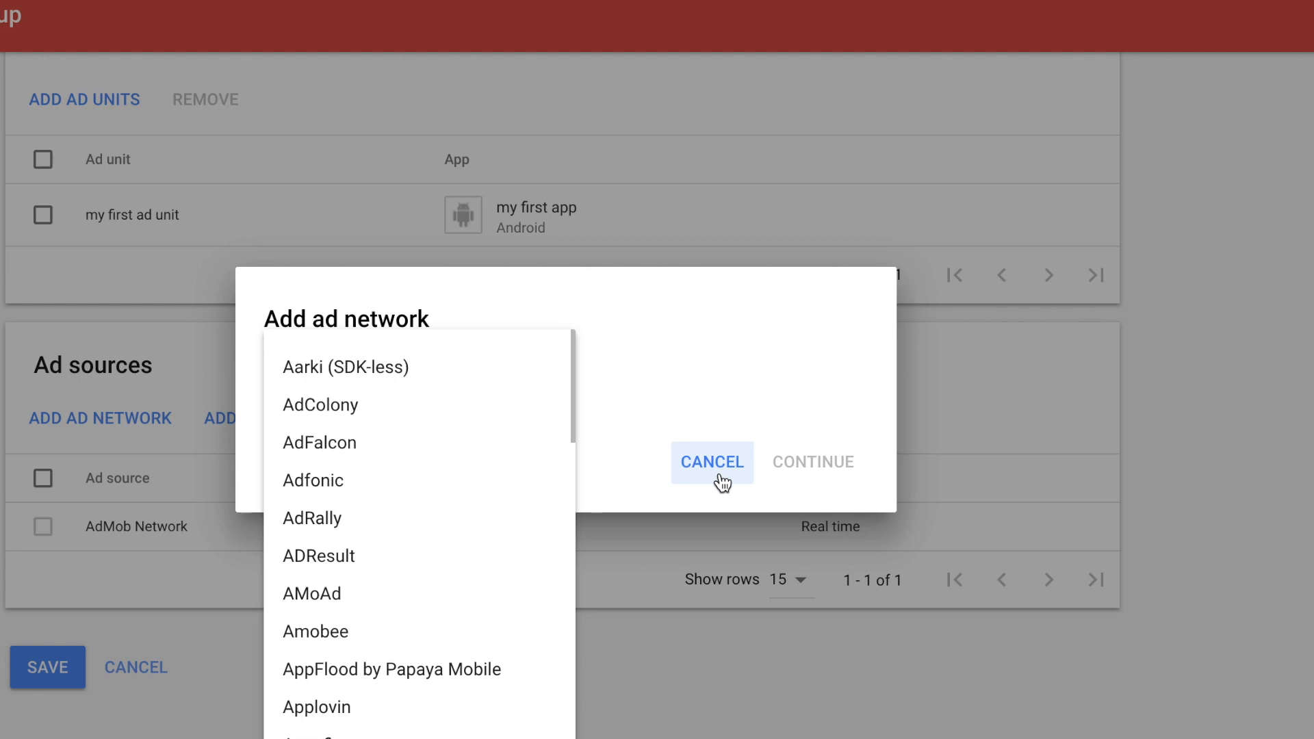
scroll(387, 491, down, 3)
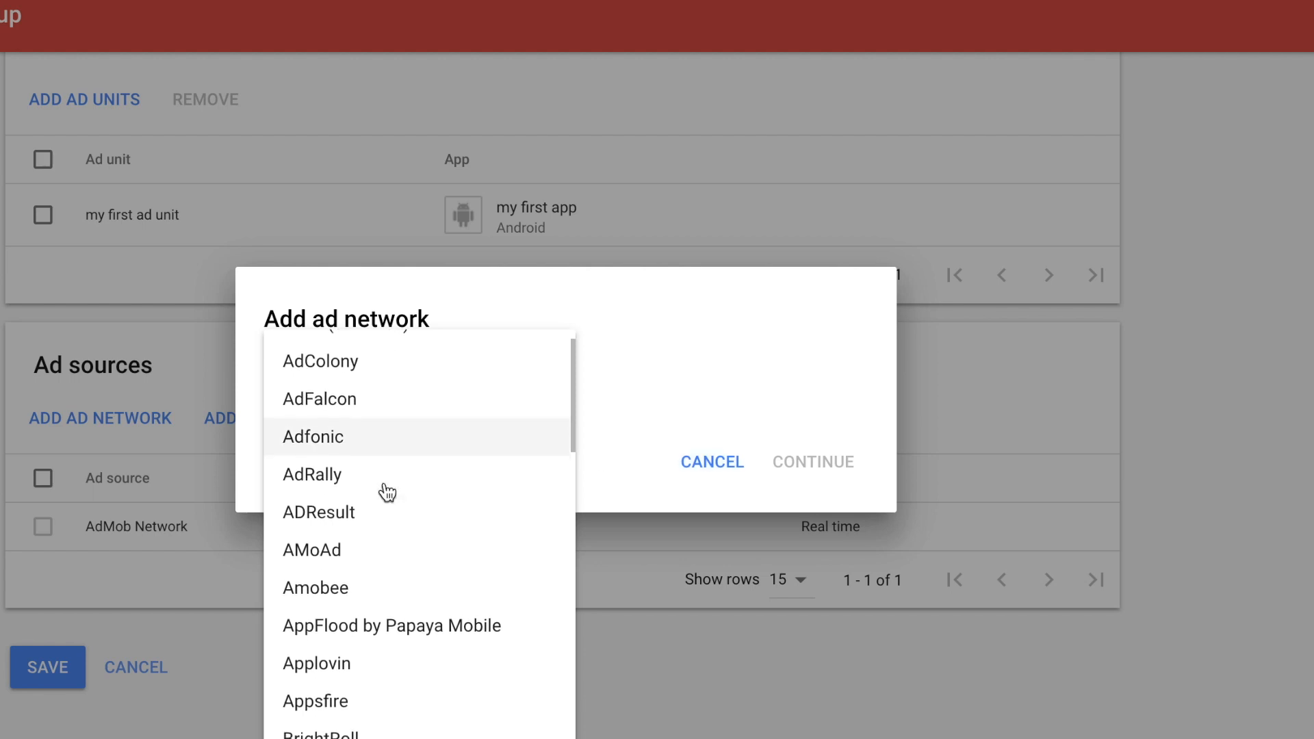
scroll(387, 492, down, 8)
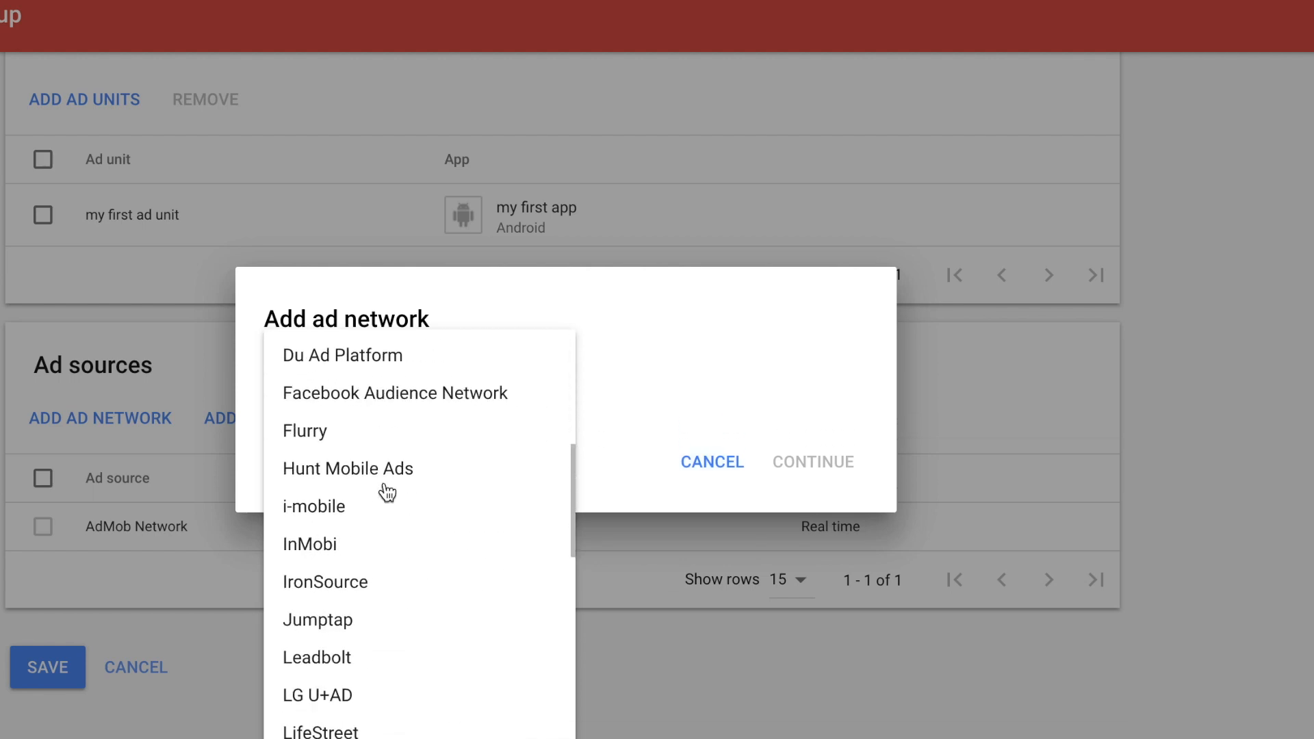
click(719, 487)
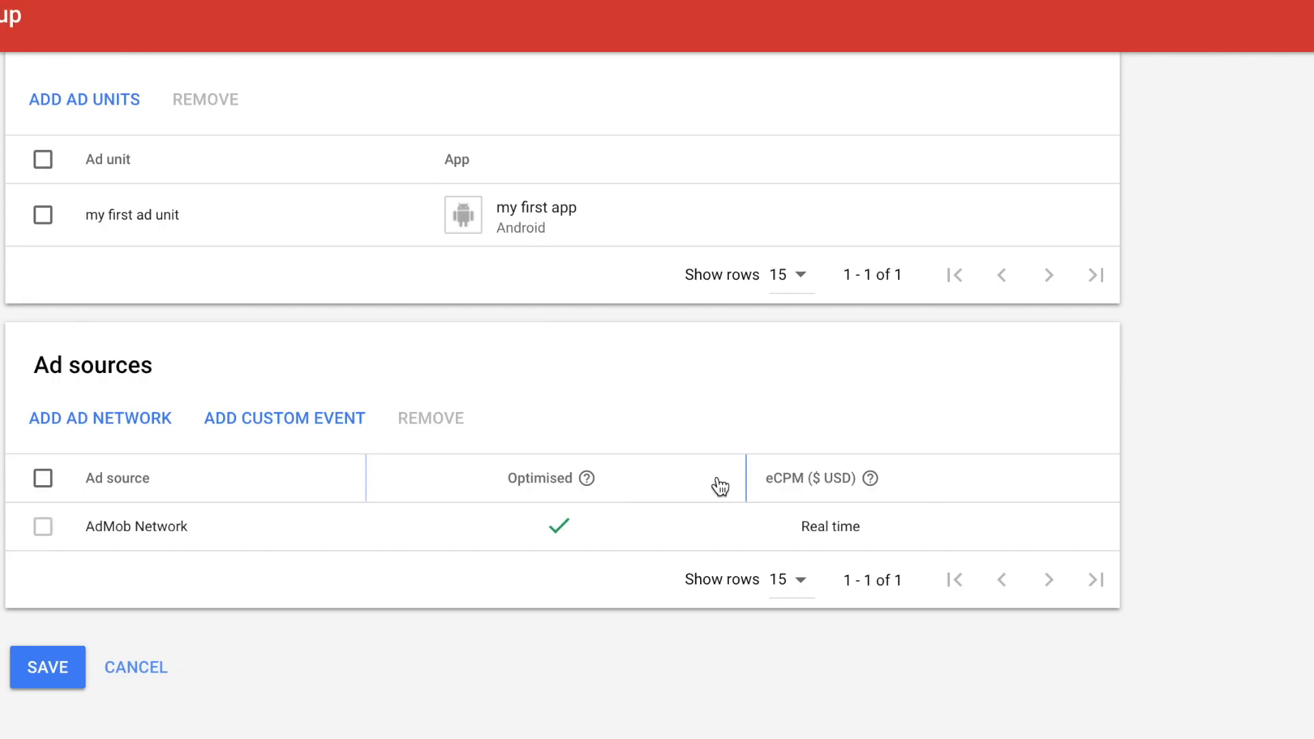
Turn off Optimise for AdMob Network, give it a manual $0.75 eCPM, and save the group
click(877, 528)
click(768, 378)
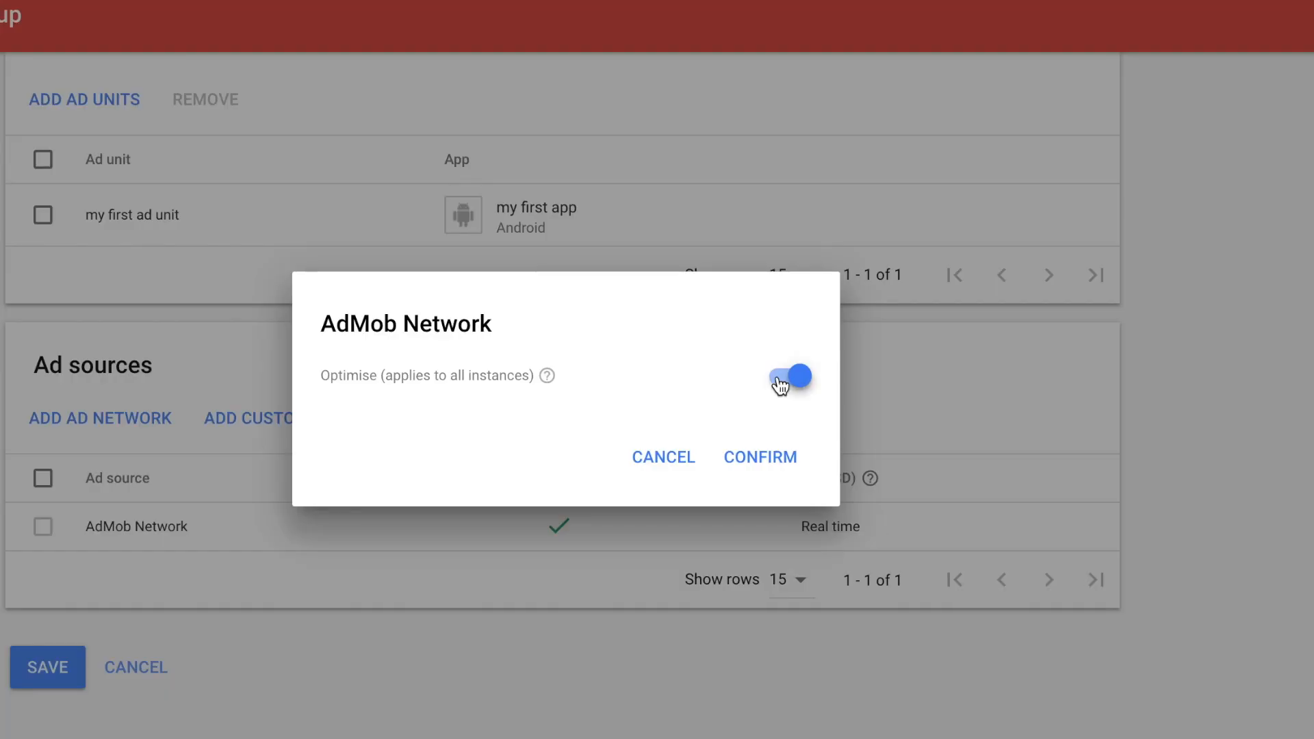
click(384, 411)
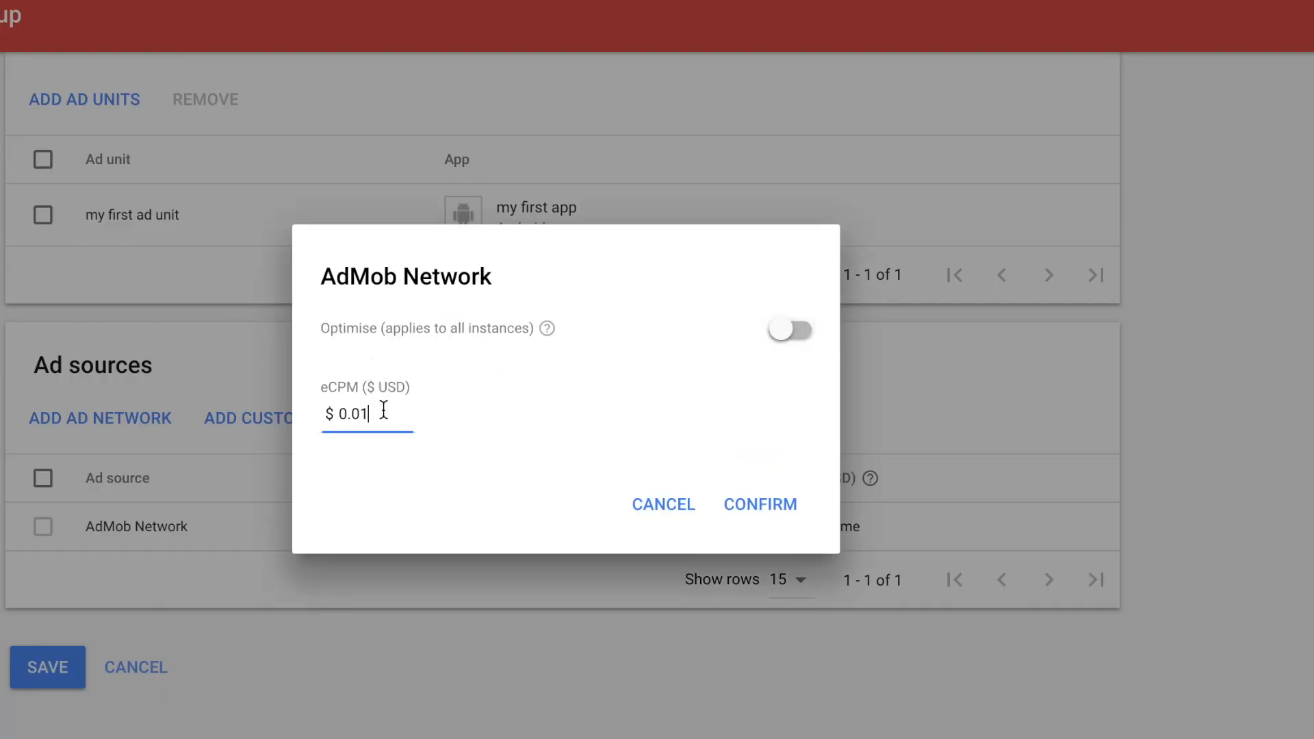
key(BackSpace)
key(BackSpace)
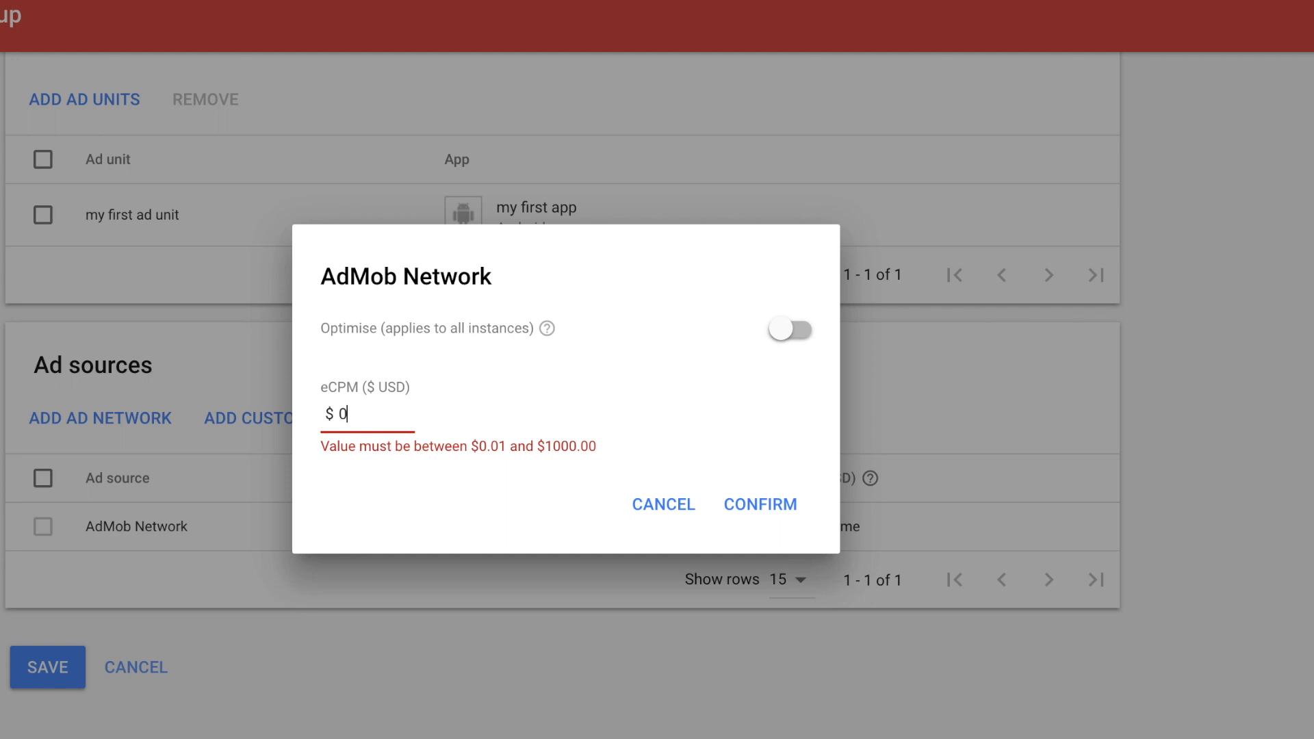
text(75)
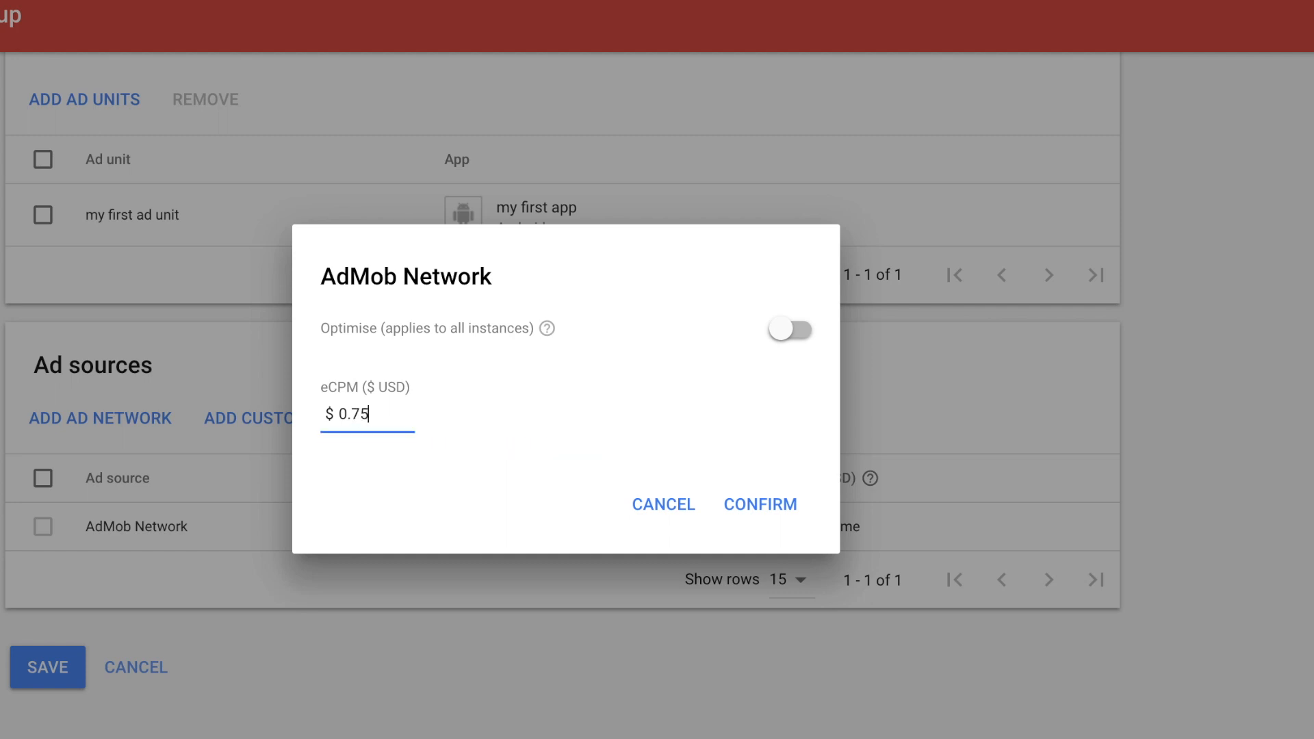
click(762, 504)
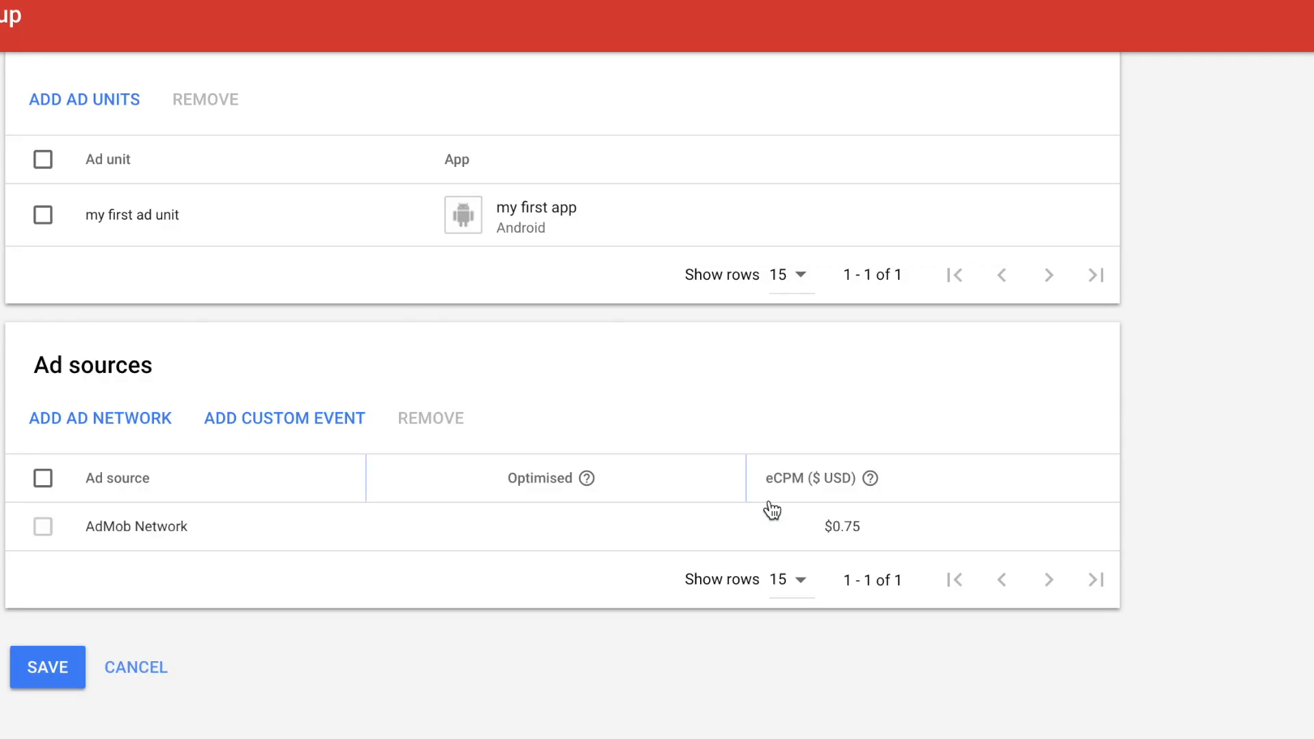
click(43, 659)
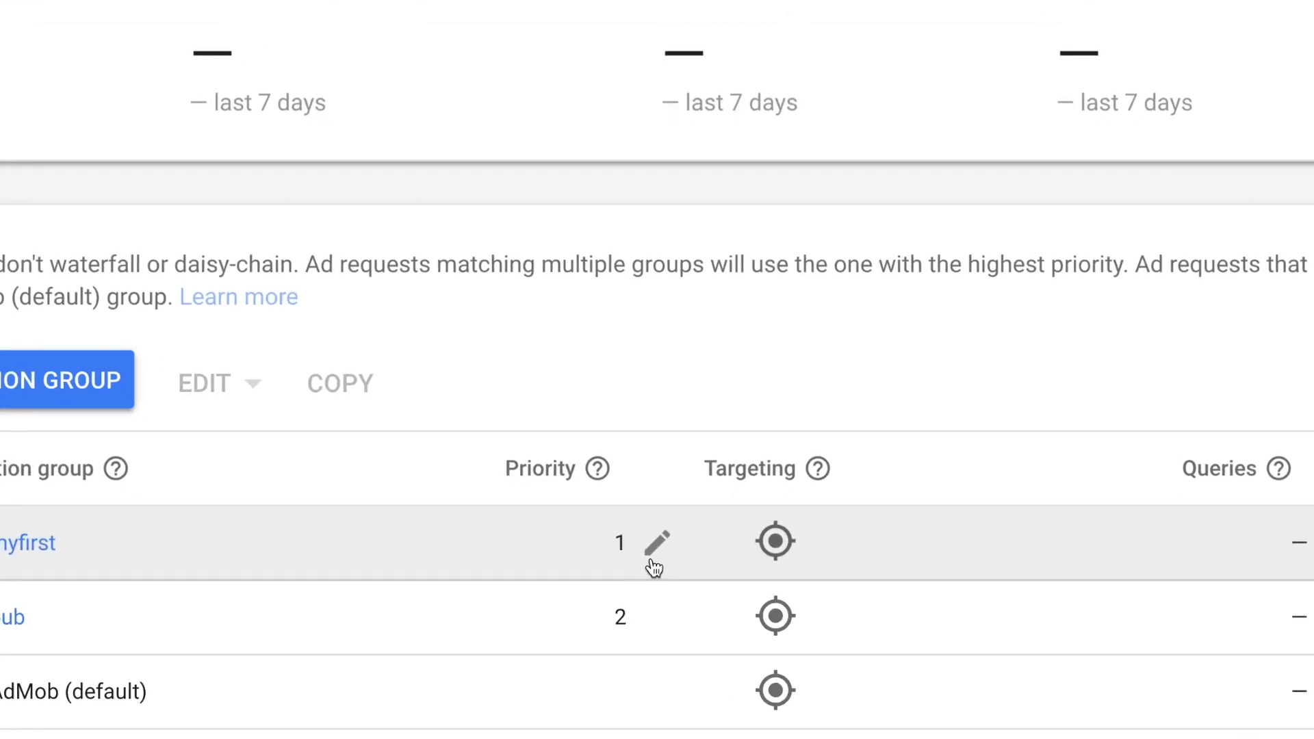
Replace the myfirst group's Priority value 1 with 2 and save it
click(661, 542)
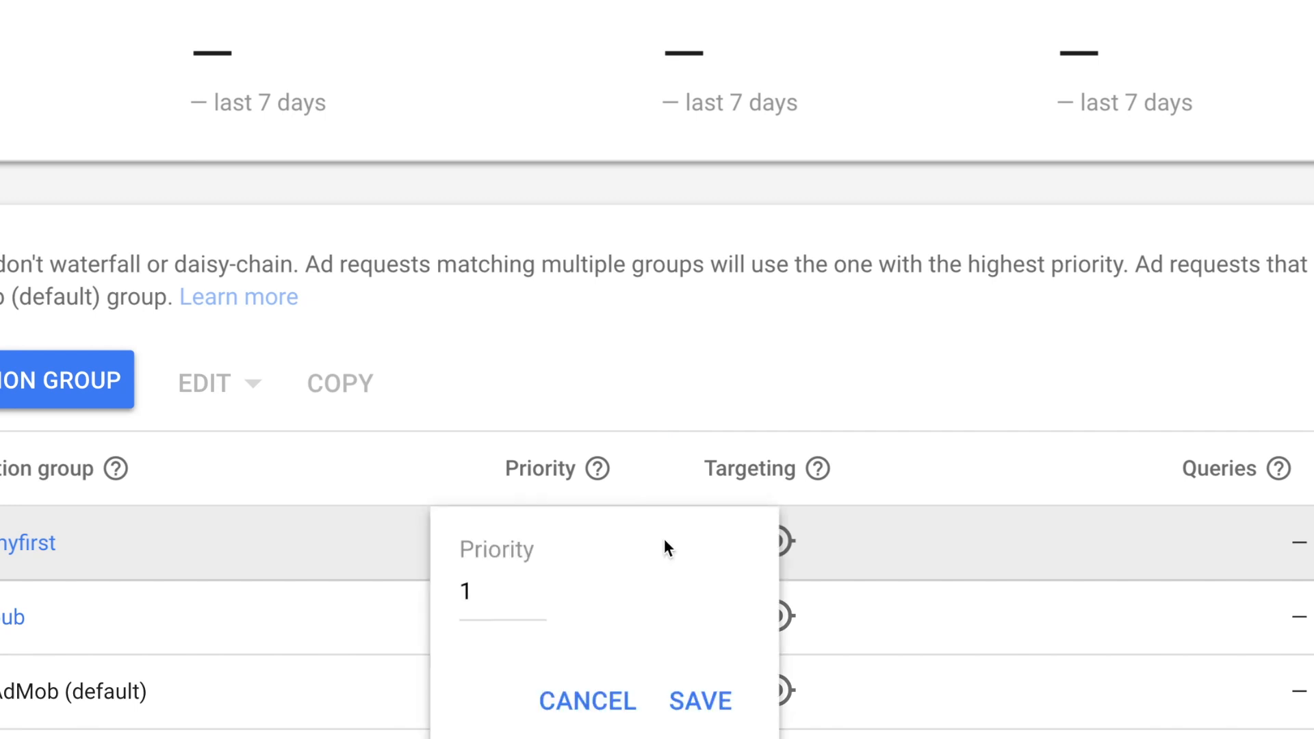
click(508, 584)
key(BackSpace)
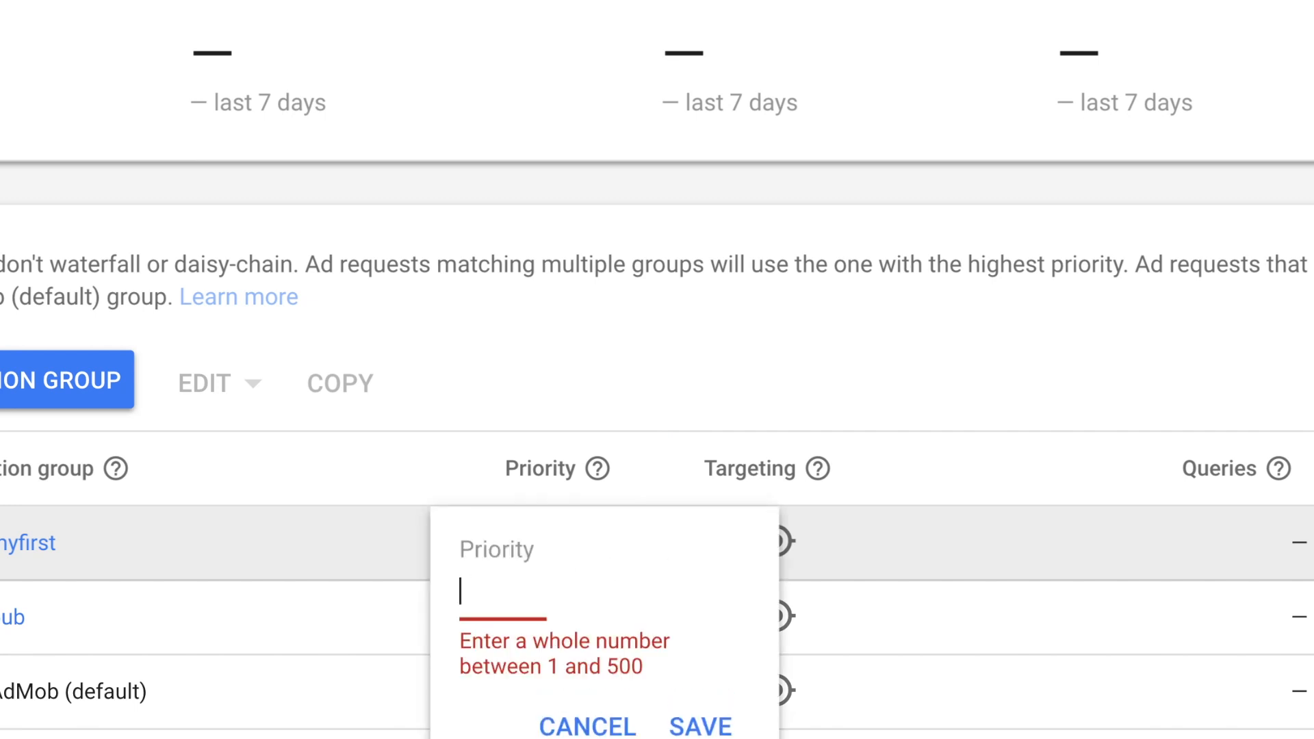
text(2)
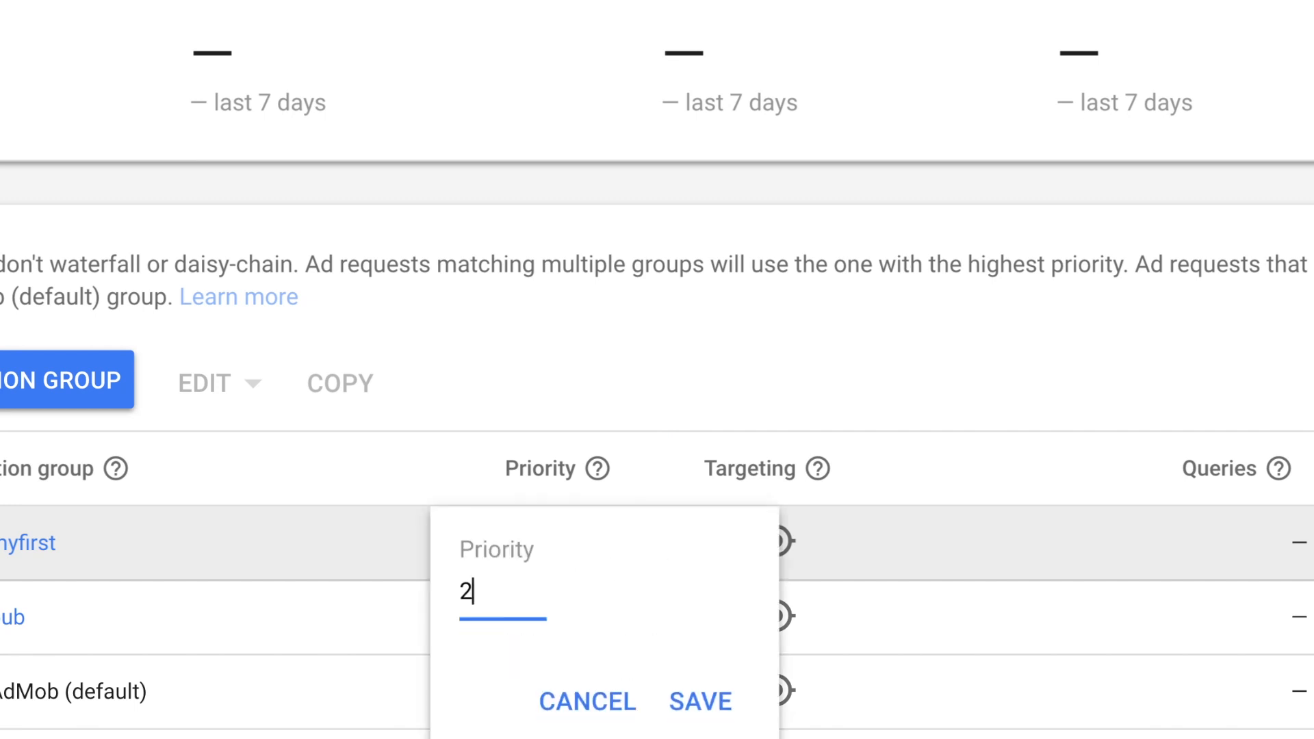
click(715, 692)
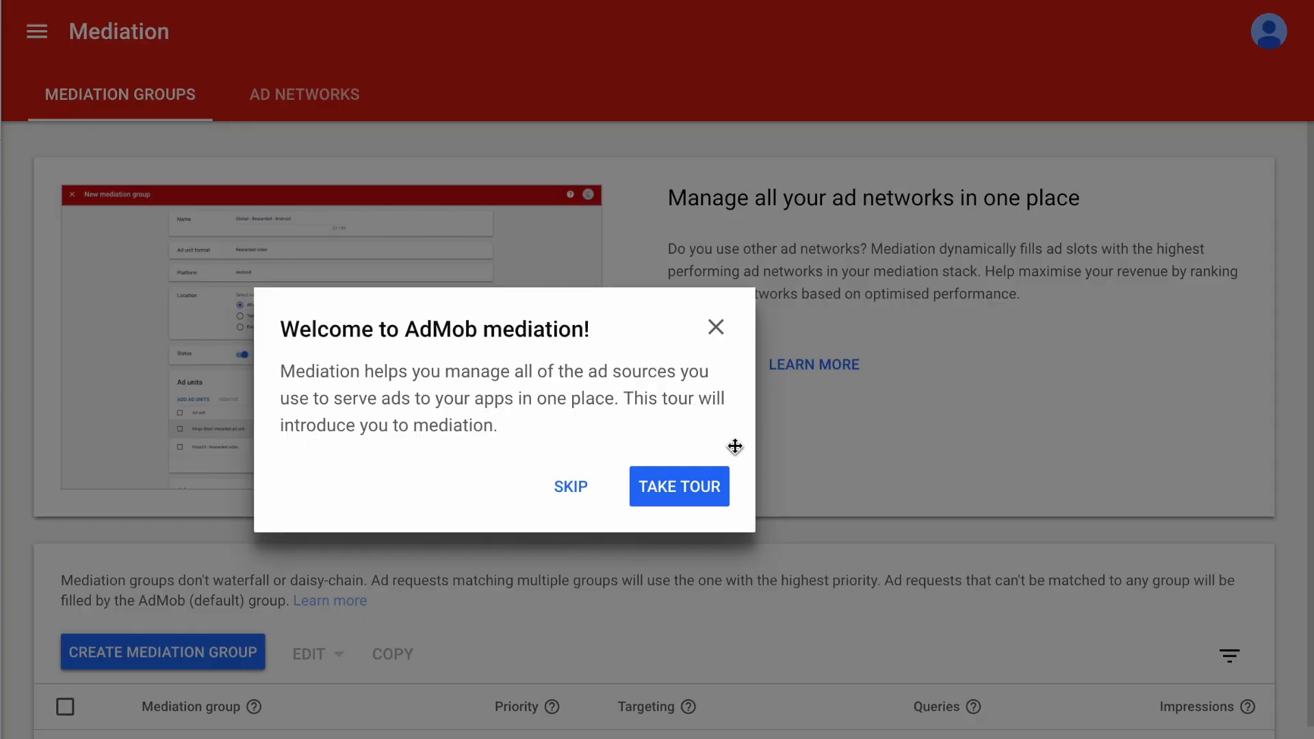
Close the 'Welcome to AdMob mediation!' prompt and go to the Campaigns page
click(716, 329)
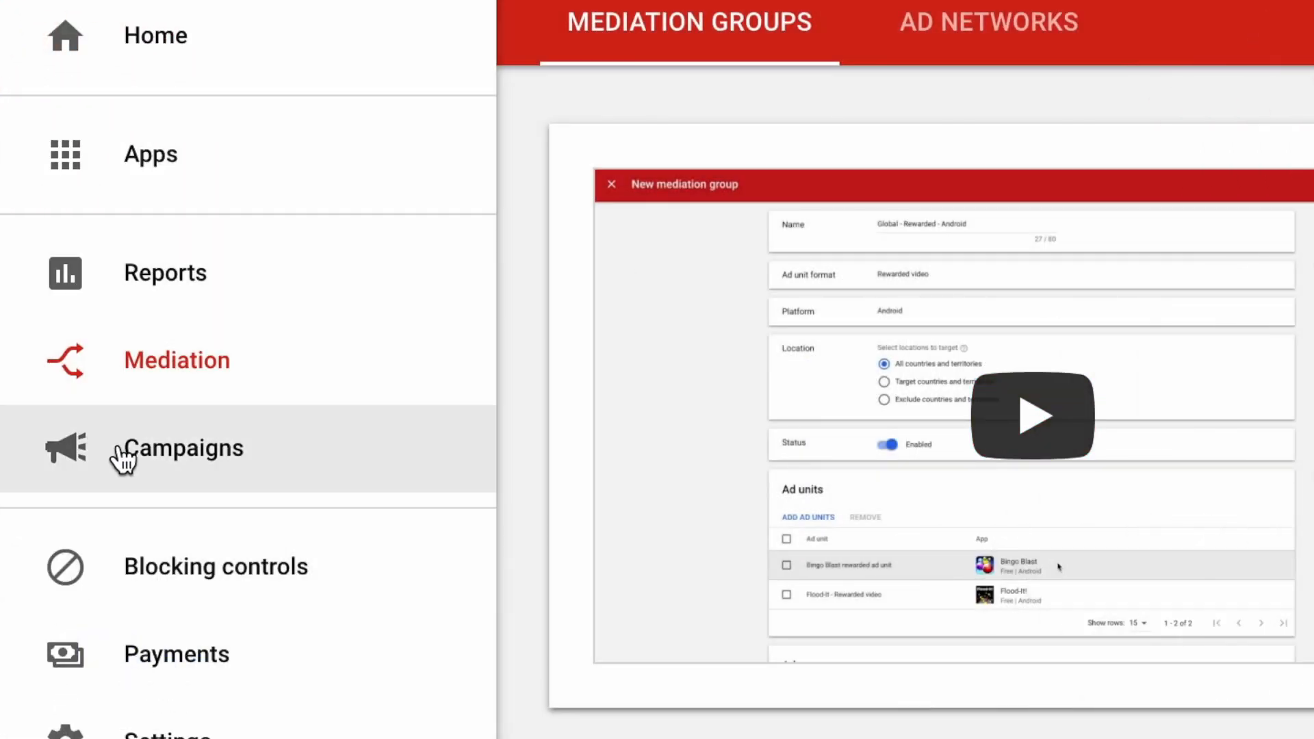
click(123, 459)
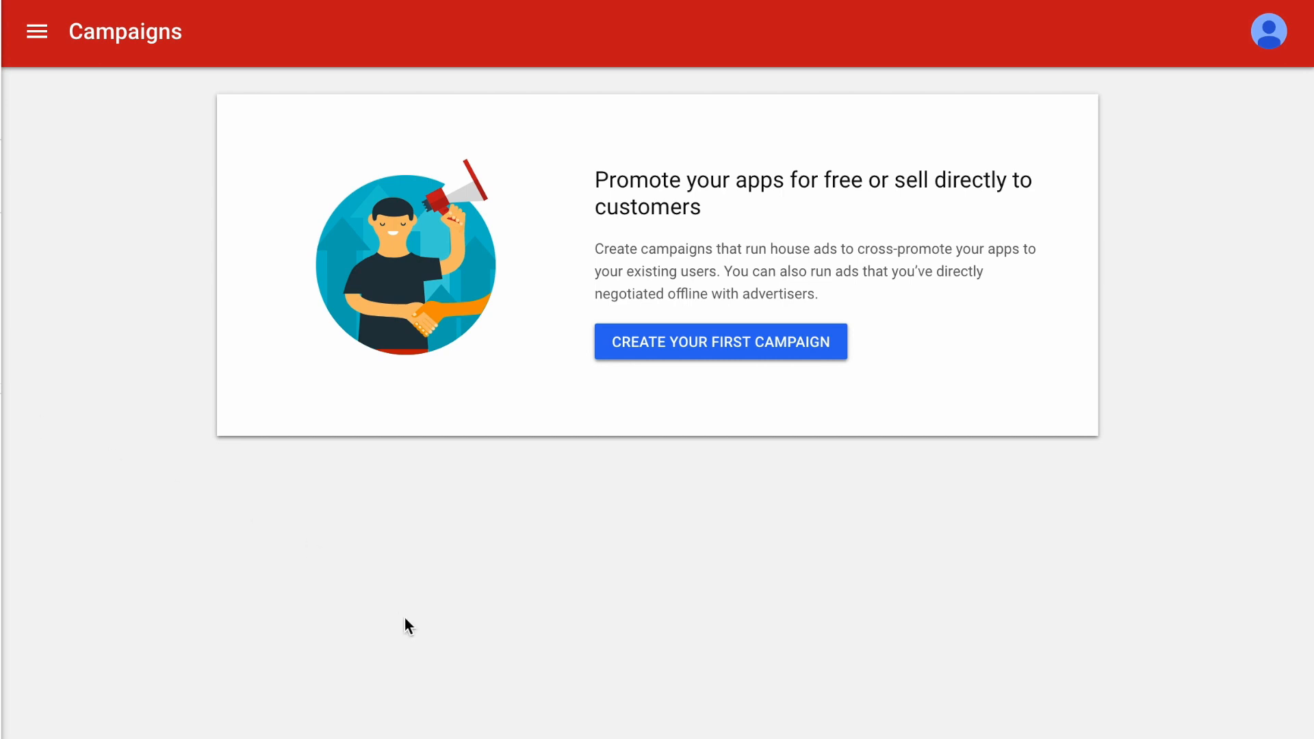
Create a campaign named 'first' with a Clicks goal of 1000
click(720, 353)
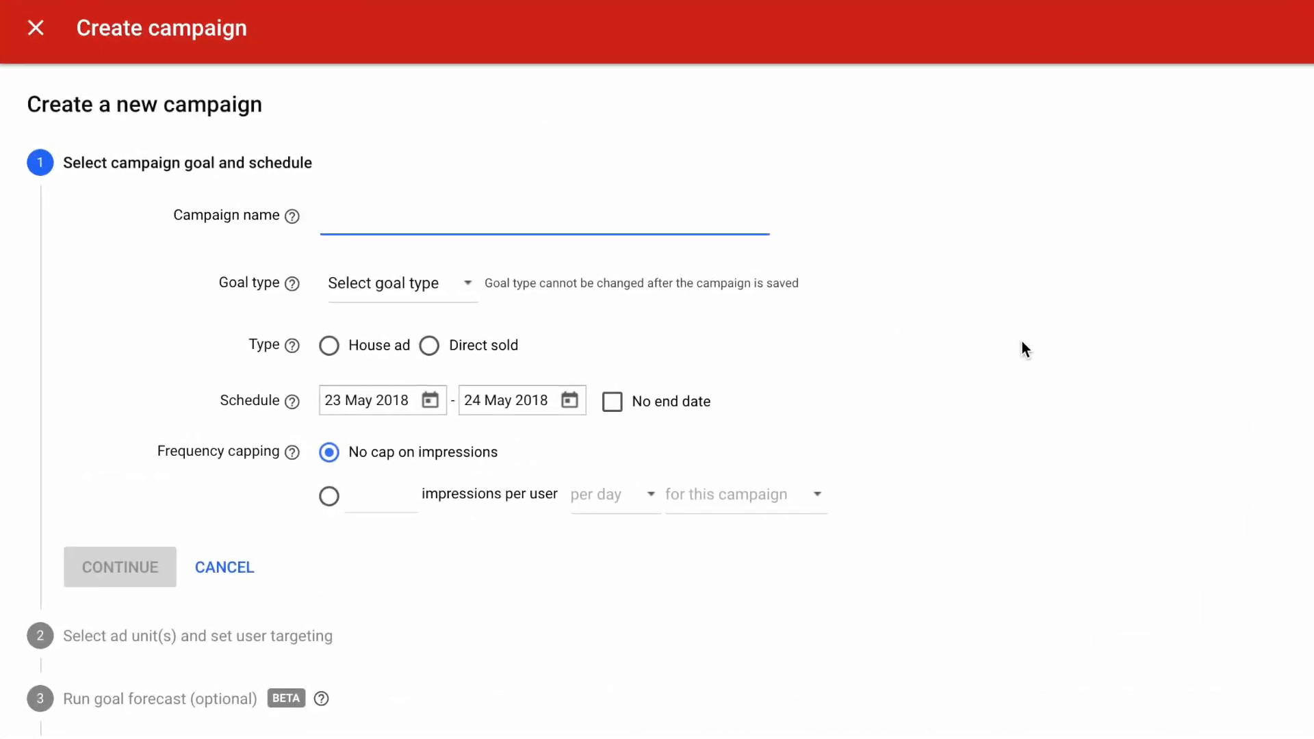
text(first)
click(460, 286)
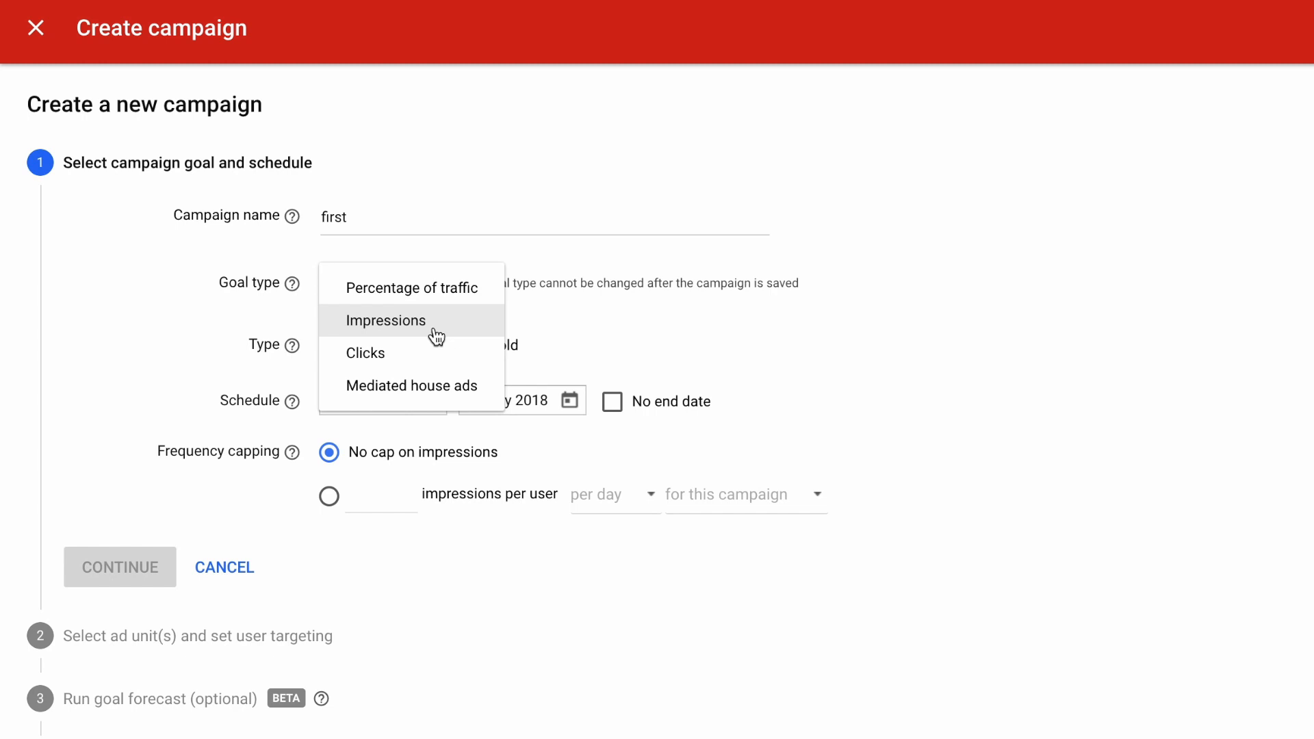
click(384, 363)
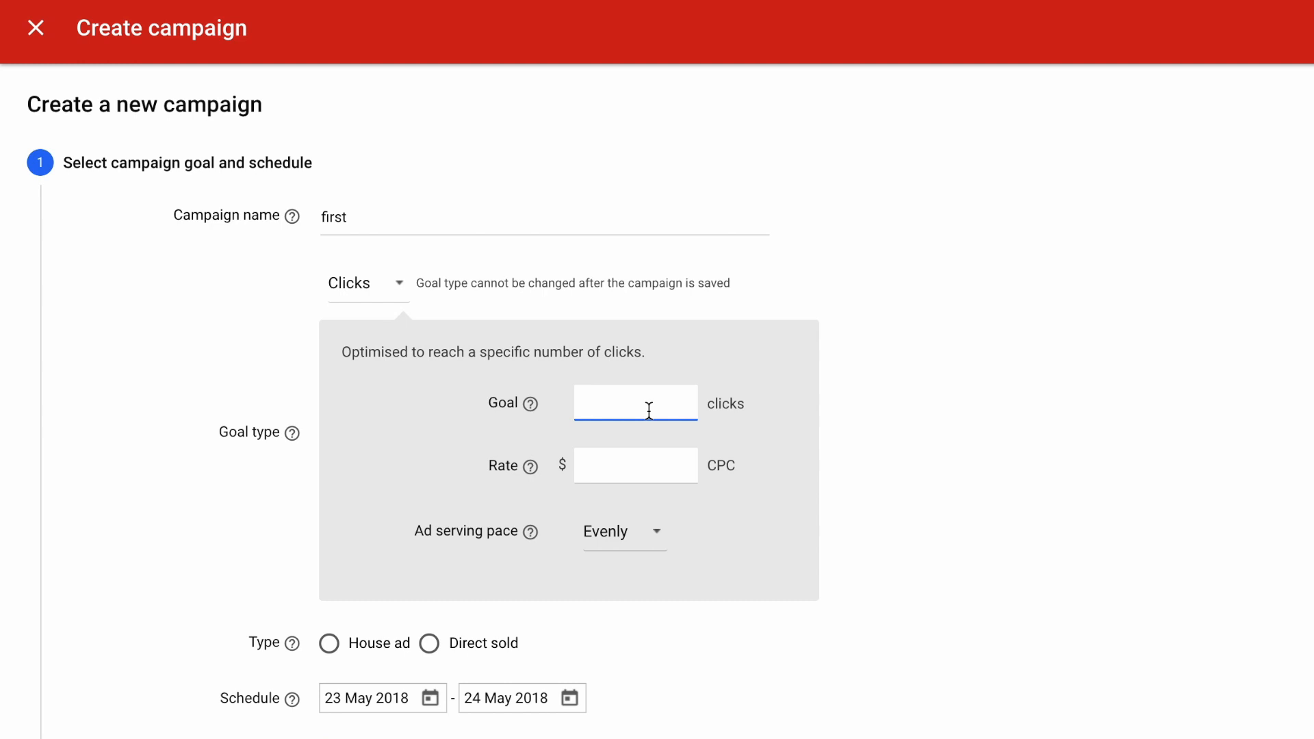
text(1000)
Set the campaign rate to $5 and make it a House ad
click(599, 464)
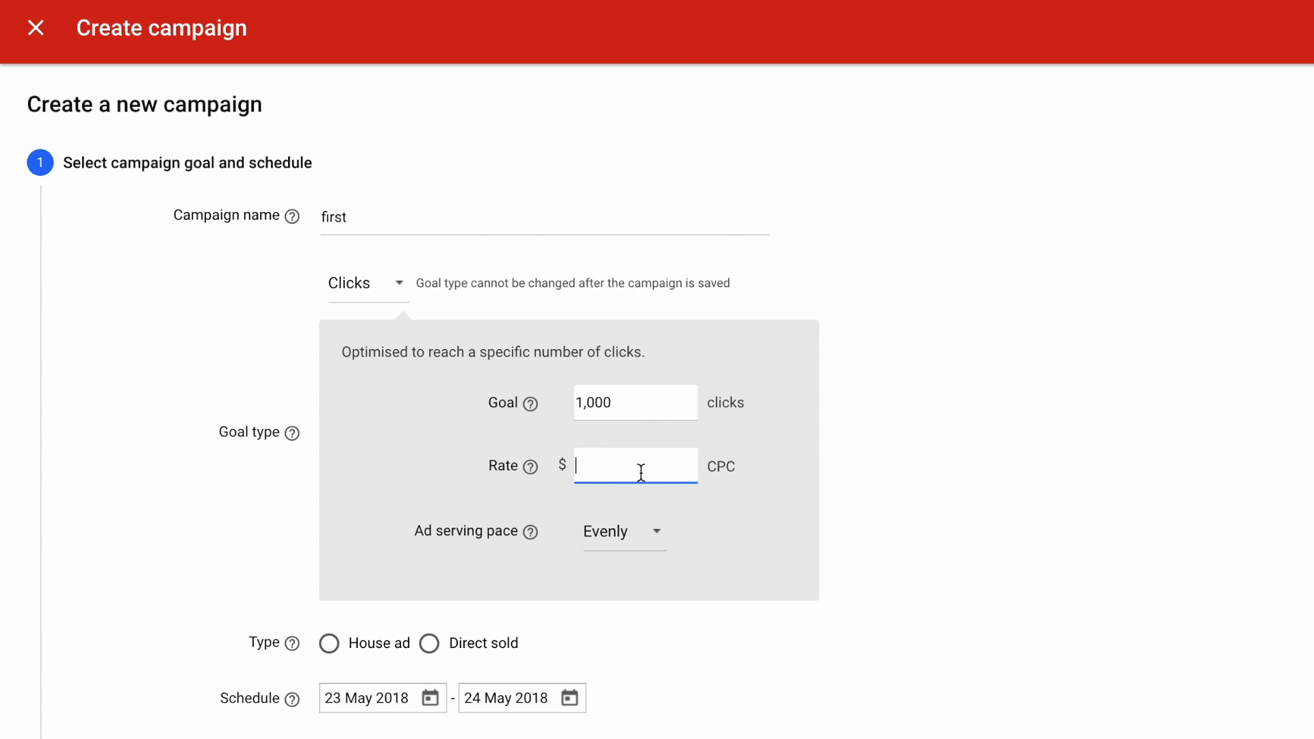
text(5)
click(330, 644)
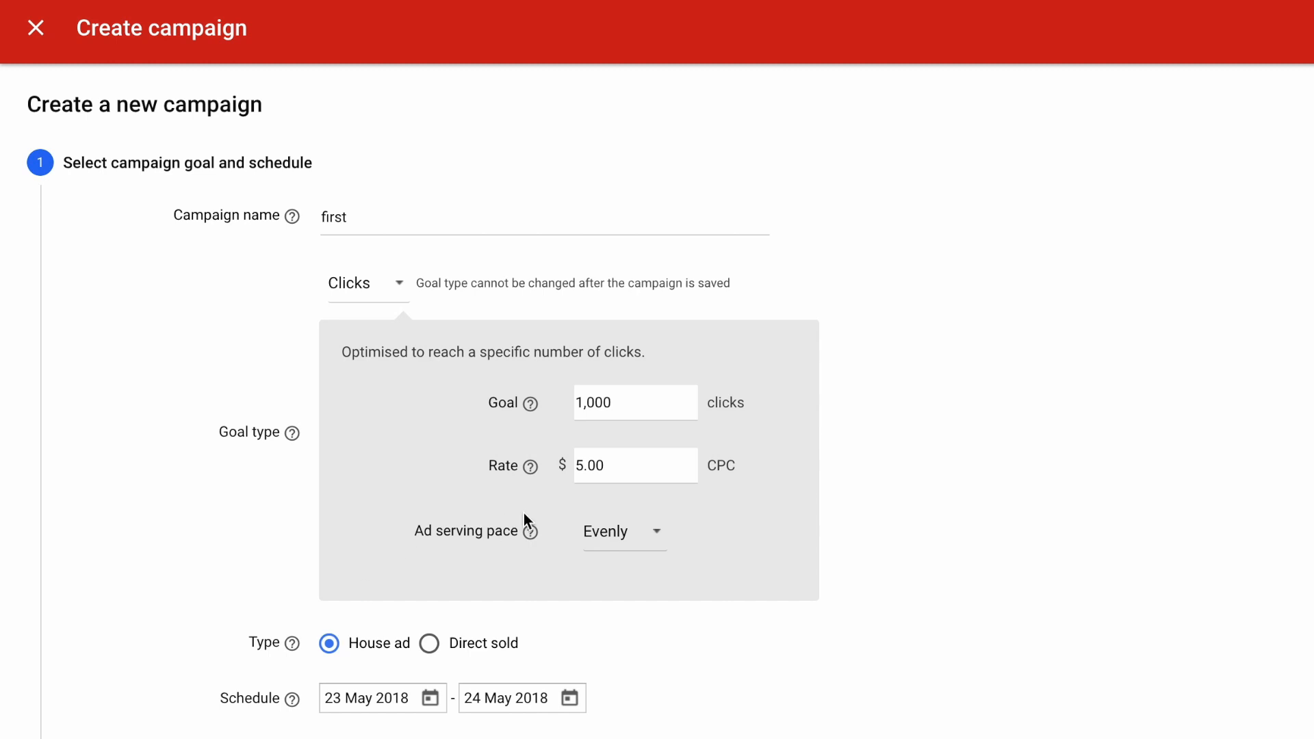
scroll(560, 566, down, 3)
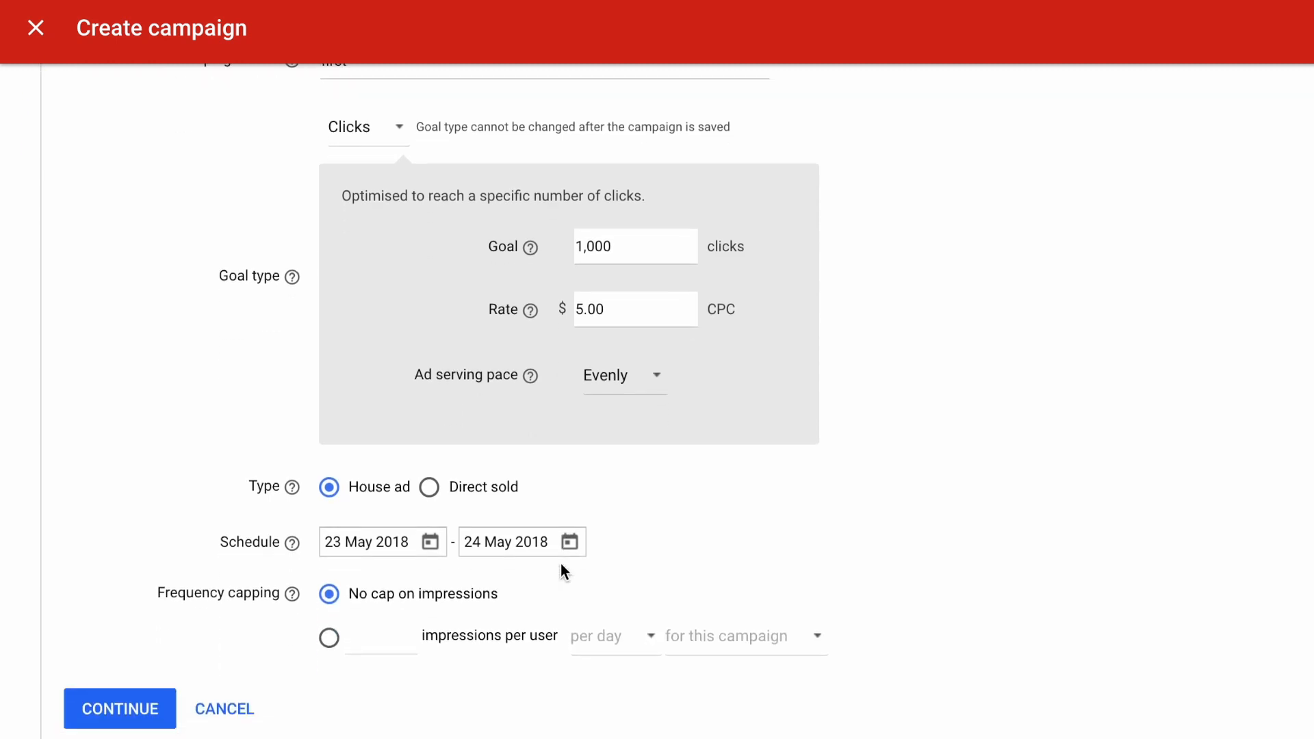
scroll(560, 565, down, 1)
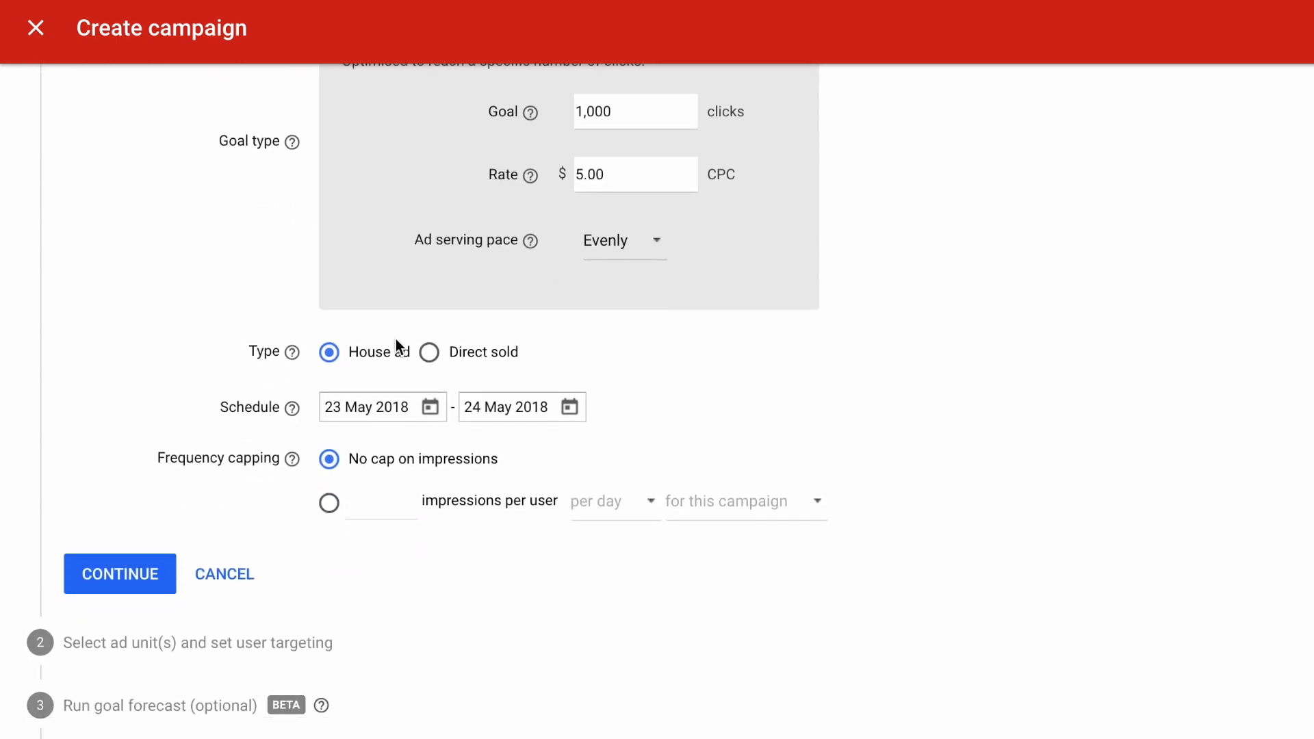
click(326, 352)
Target the campaign at 'my first ad unit' as its only ad unit
click(101, 576)
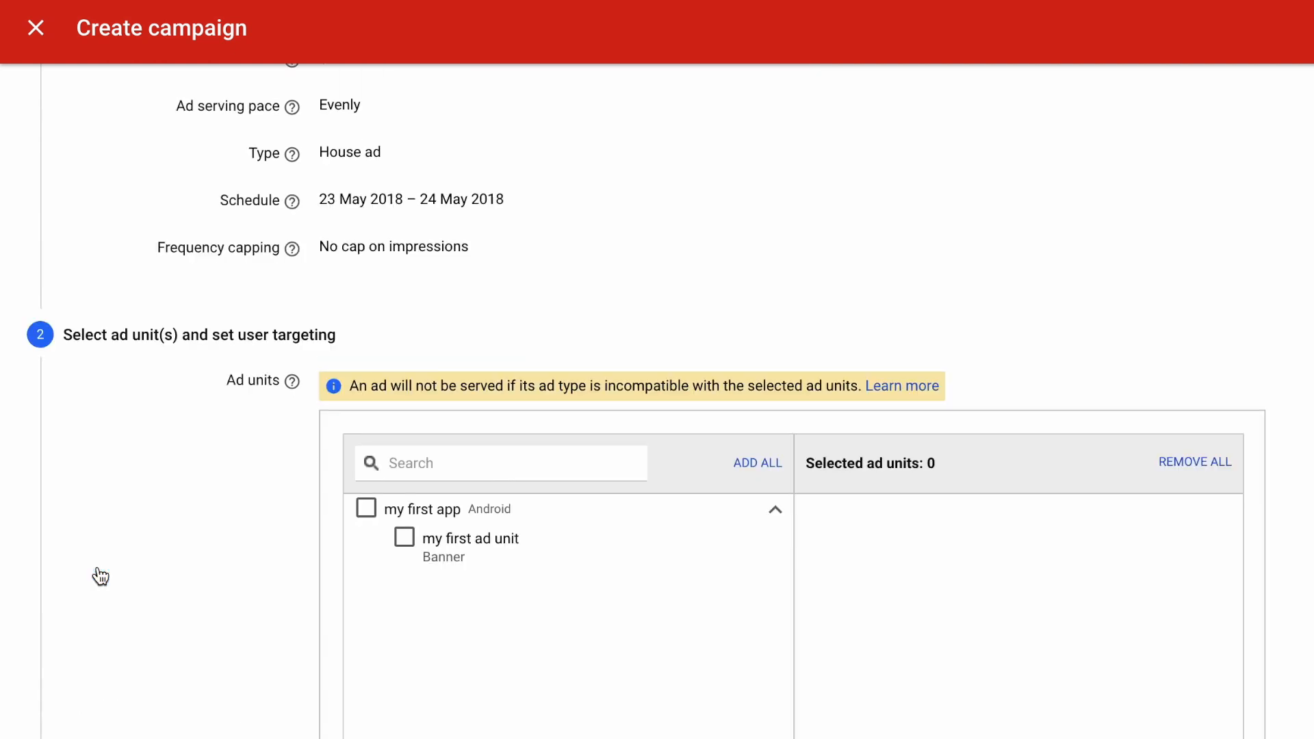
click(404, 539)
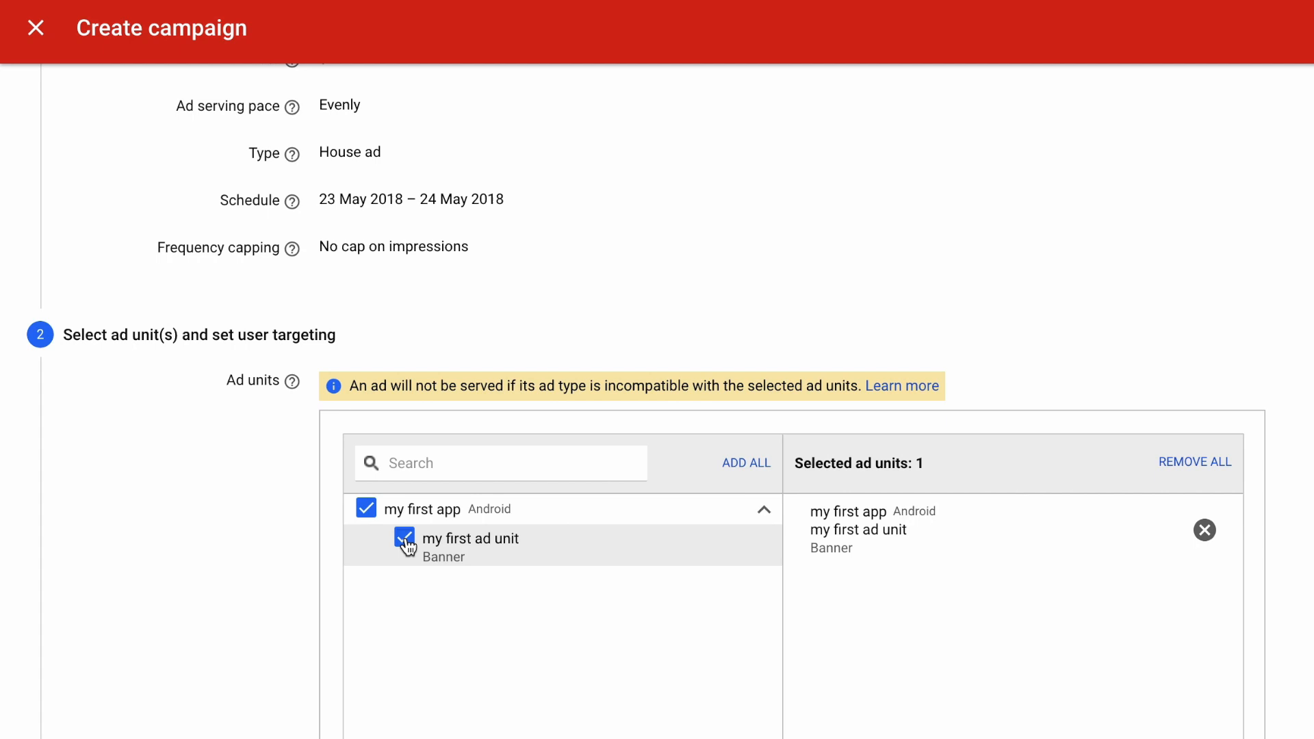
scroll(406, 545, down, 10)
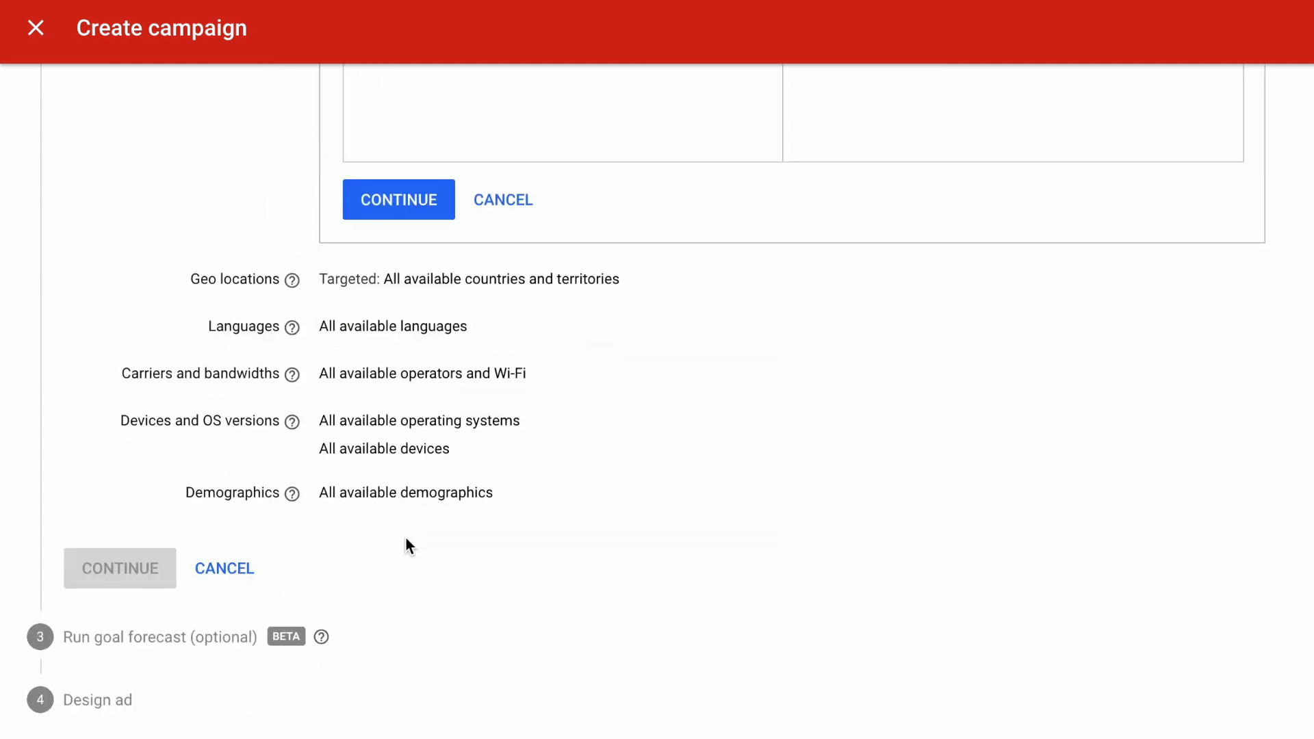
click(408, 203)
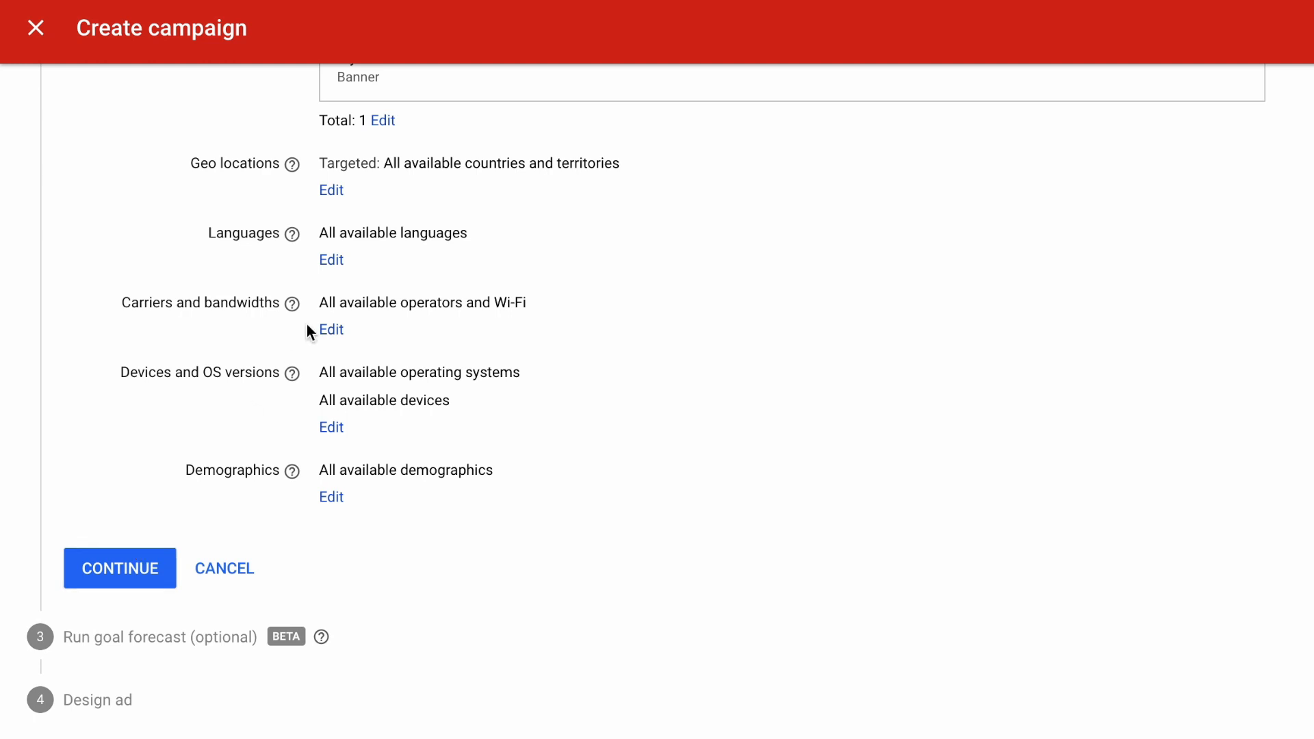
Check the Geo locations help, then continue to step 3, Run goal forecast
click(292, 164)
click(248, 195)
click(100, 583)
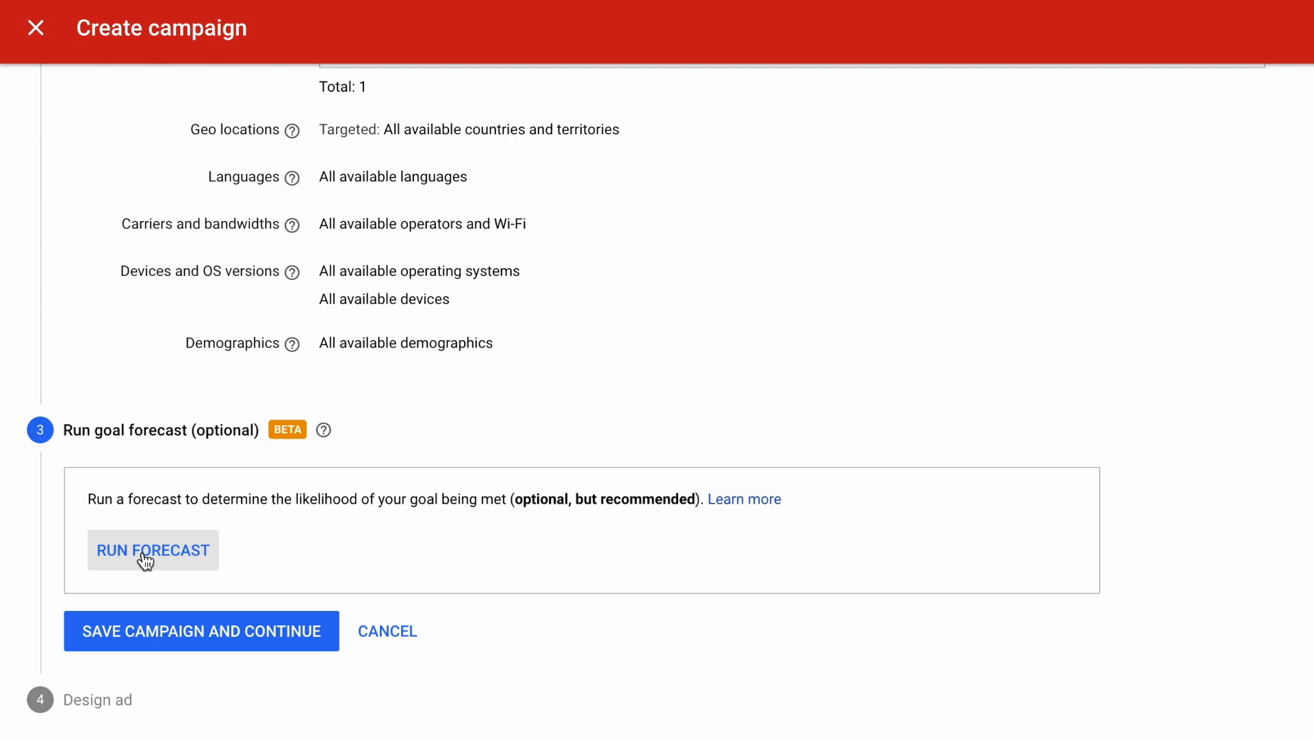
Run the goal forecast, then save the campaign and continue to step 4, Design ad
click(144, 560)
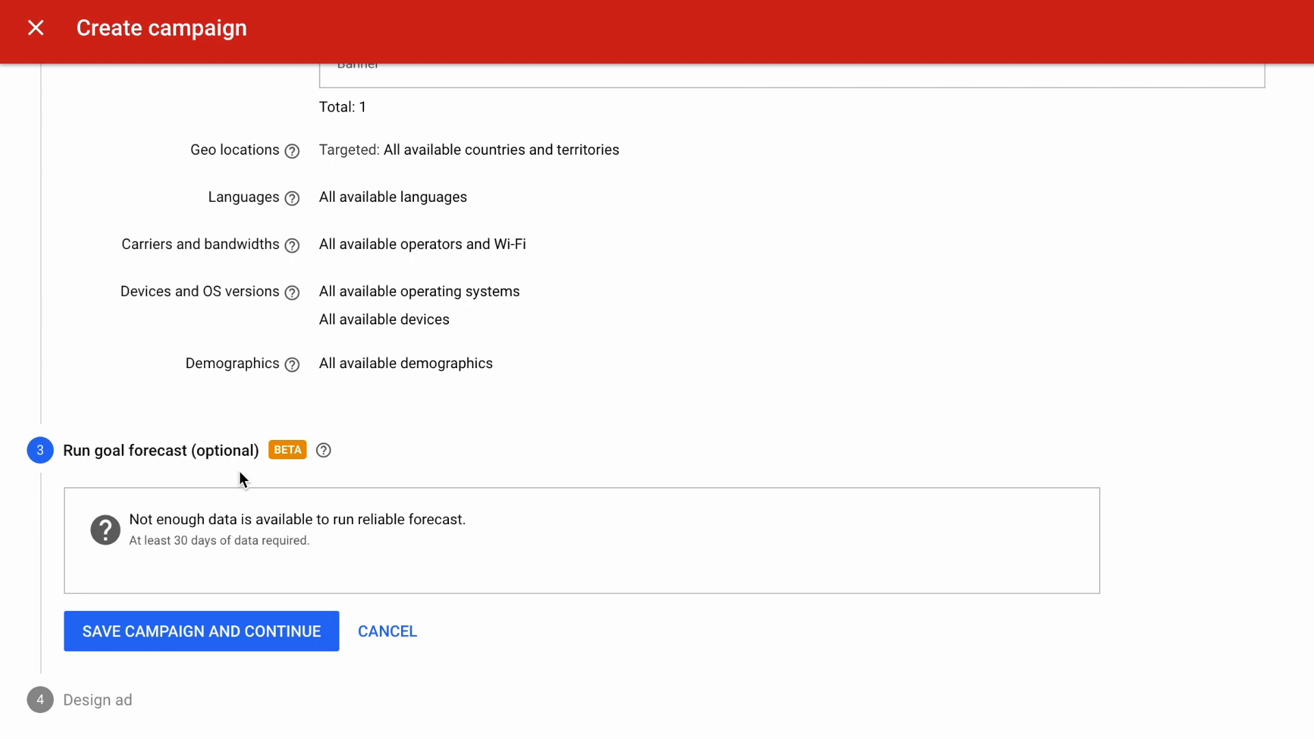
click(172, 638)
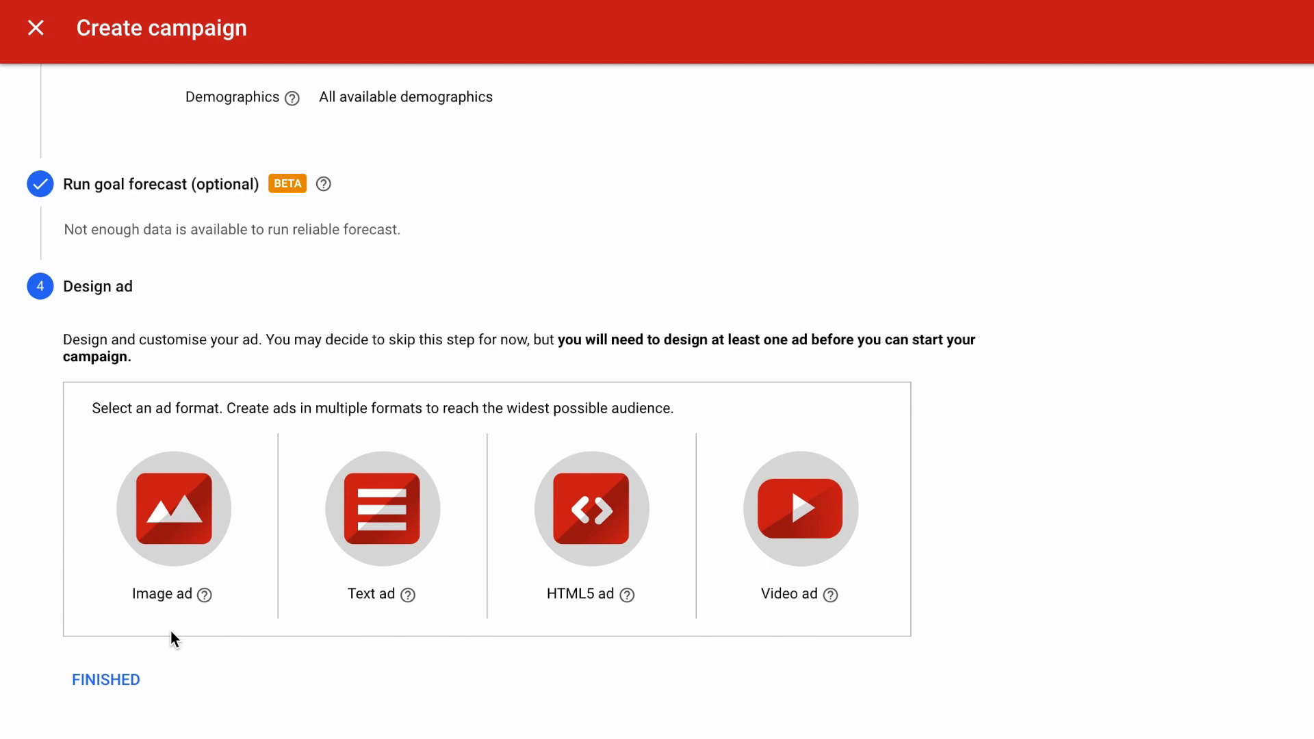
Pick Image ad with a Website link target, see the empty-form errors, then exit to Campaigns
click(158, 593)
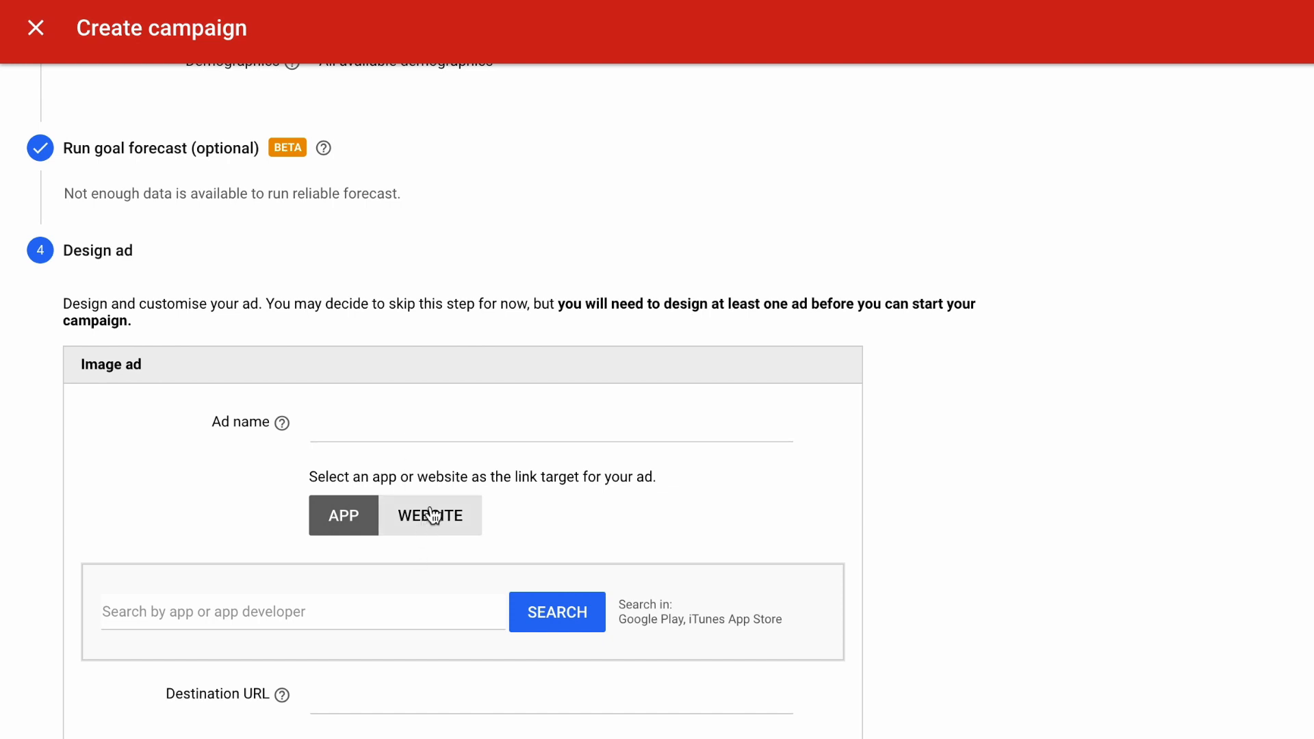
scroll(469, 537, down, 2)
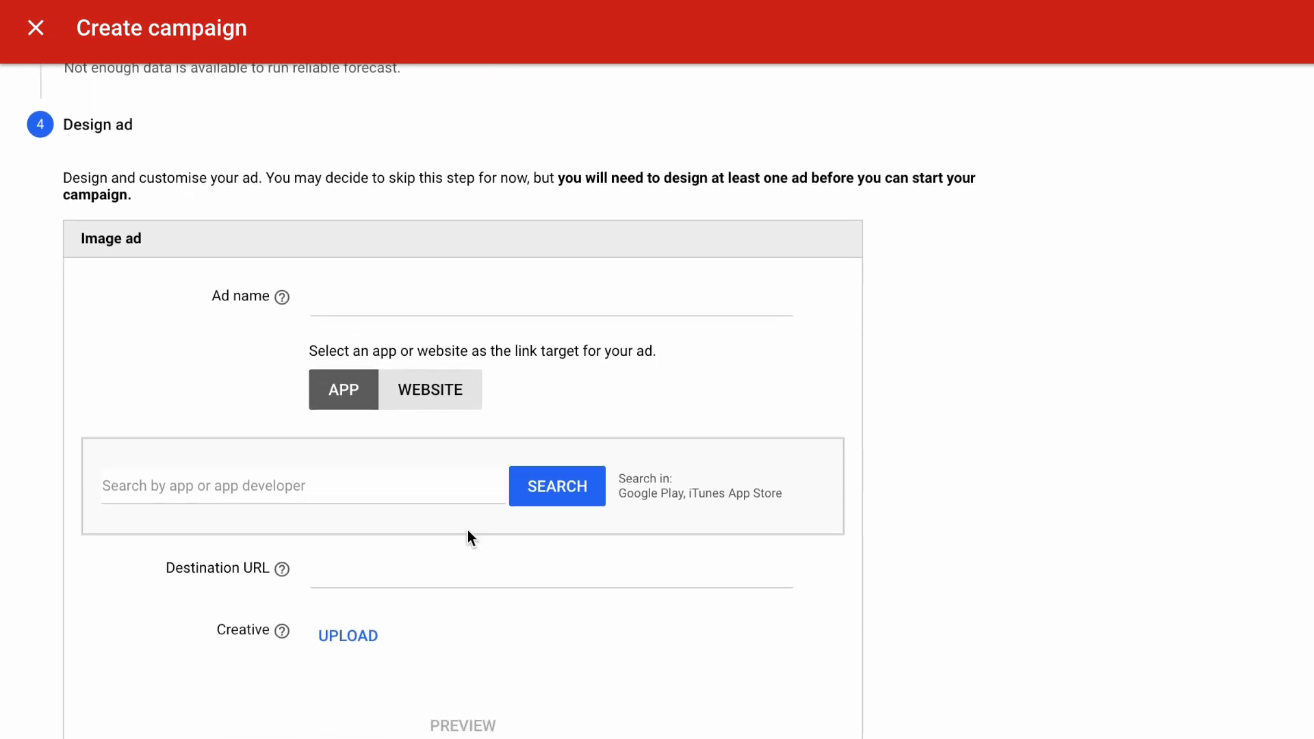
click(429, 400)
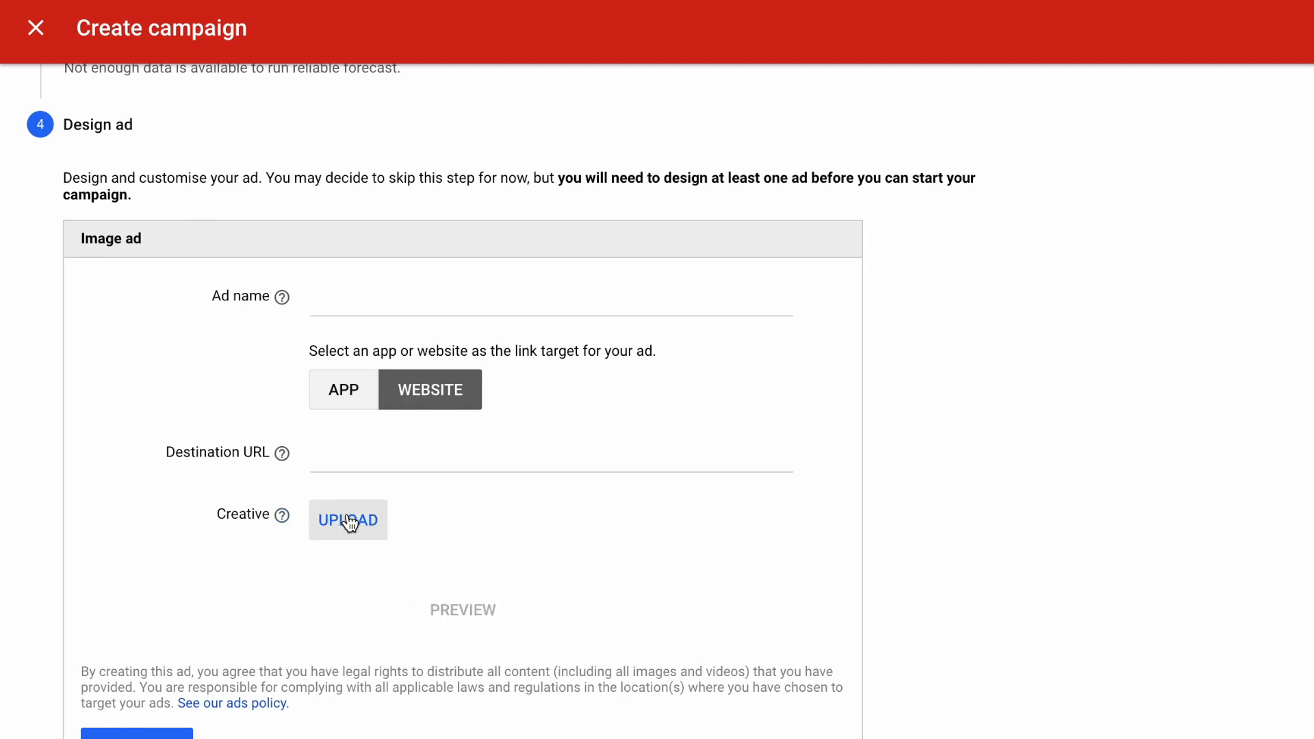
scroll(174, 560, down, 2)
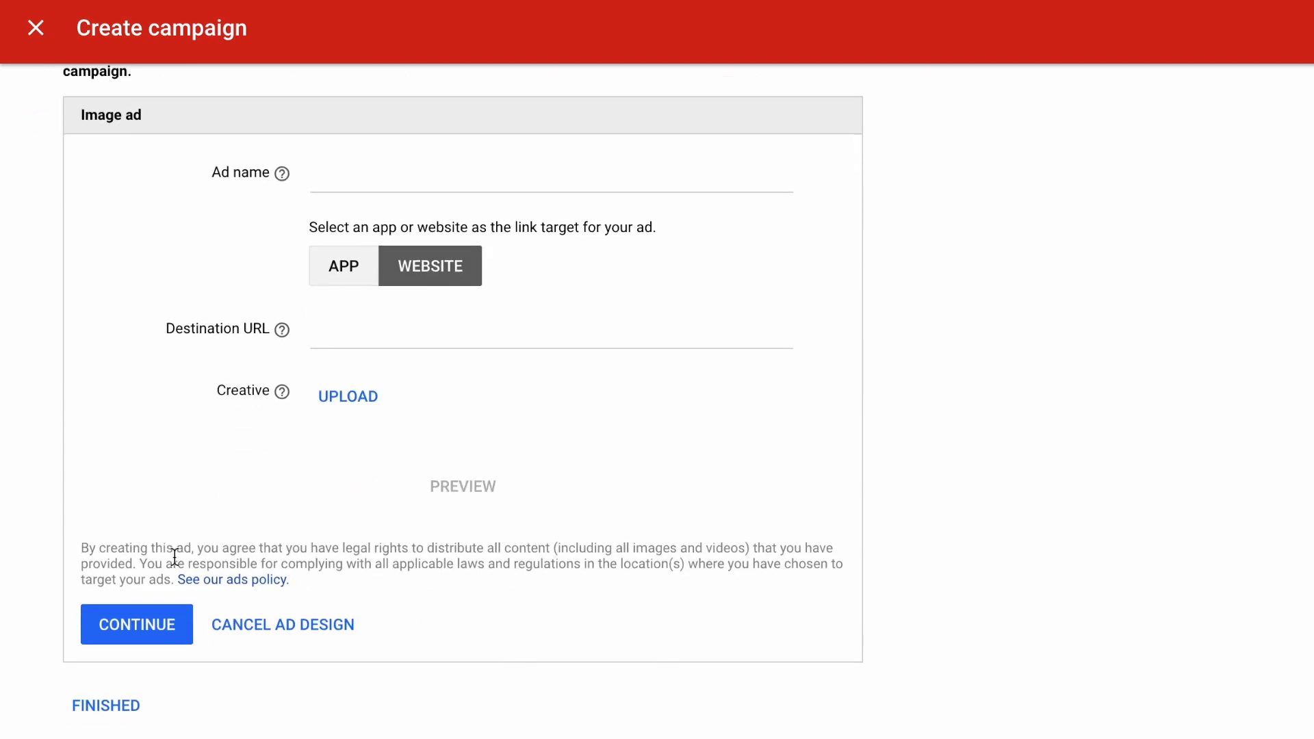
click(155, 611)
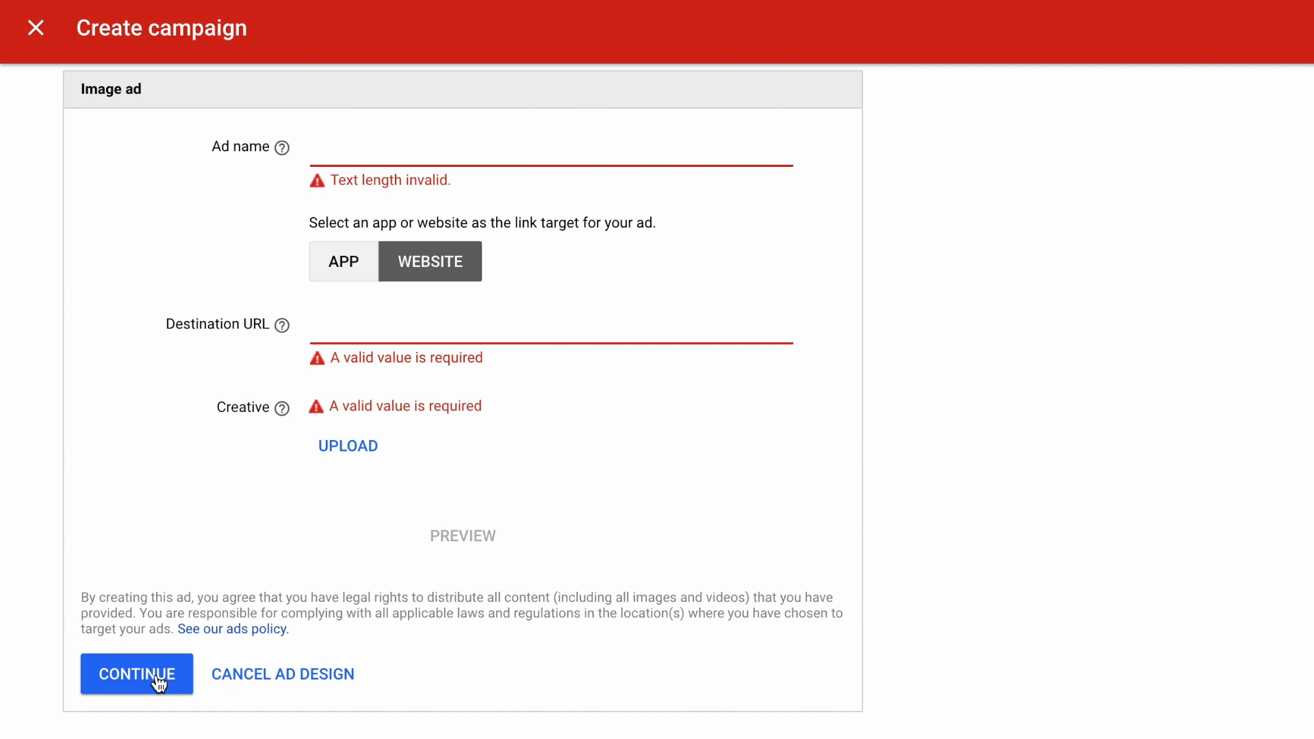
click(36, 28)
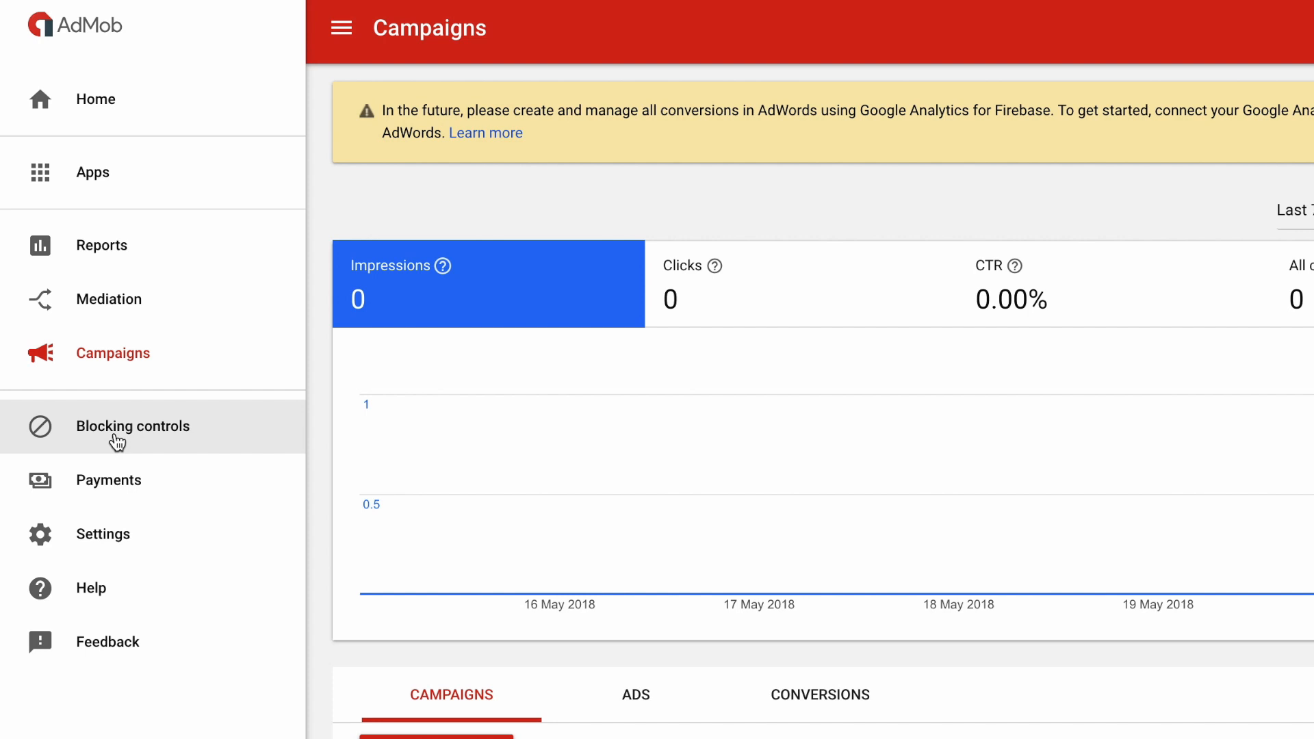
Look through the Blocking controls categories, then go to the Payments page
click(117, 443)
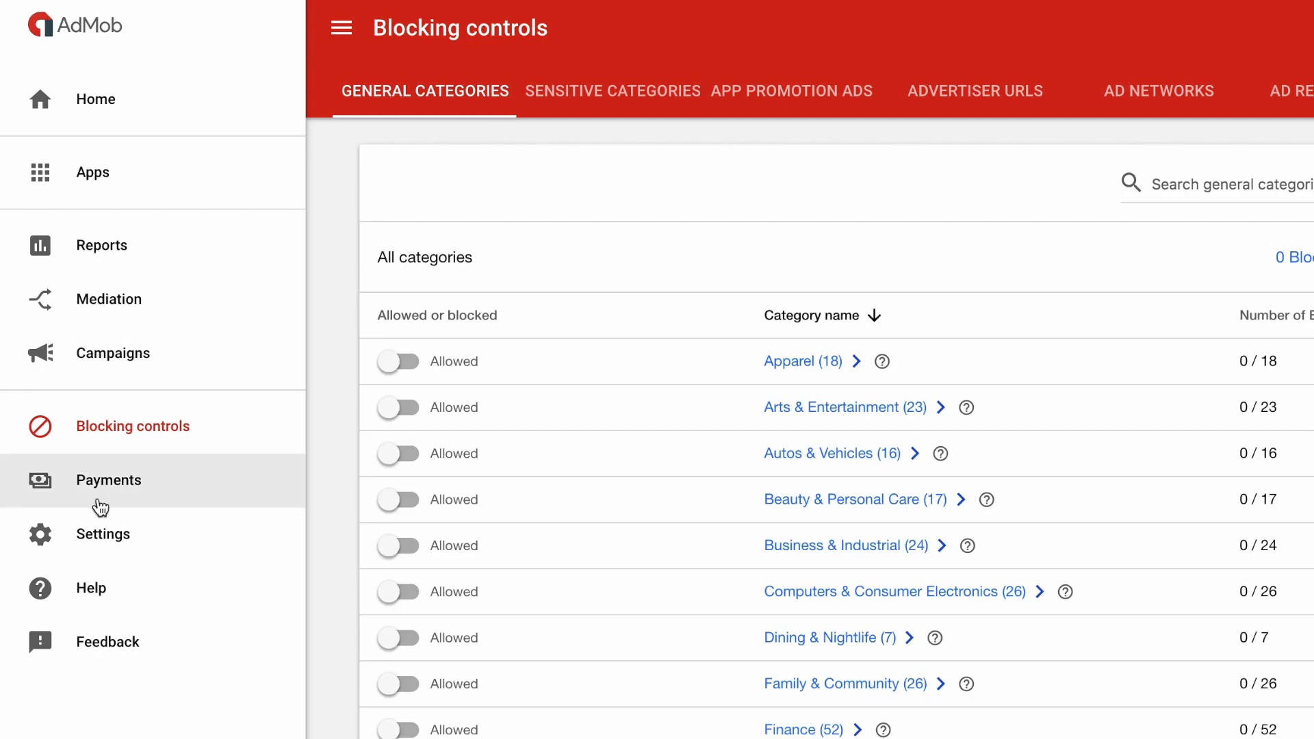
click(113, 479)
click(86, 503)
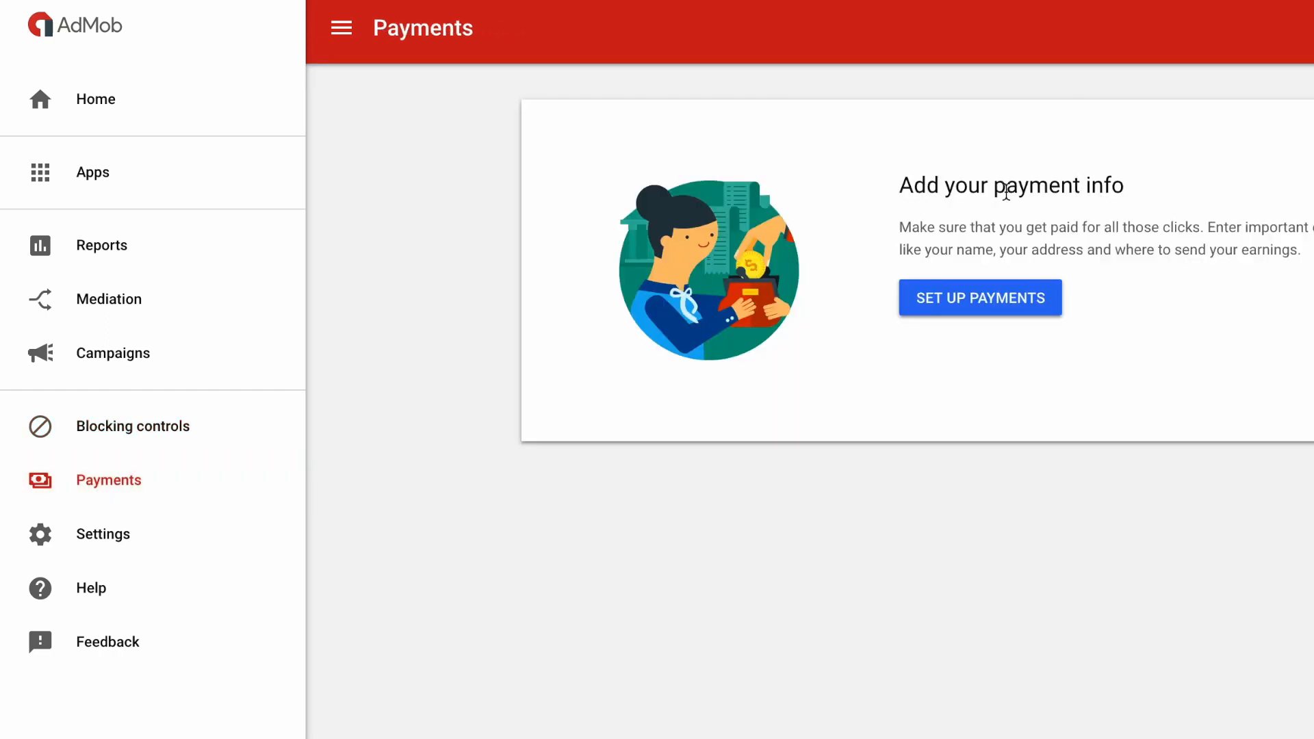
Start SET UP PAYMENTS and scroll through the customer info and address fields of the payment details form
click(946, 306)
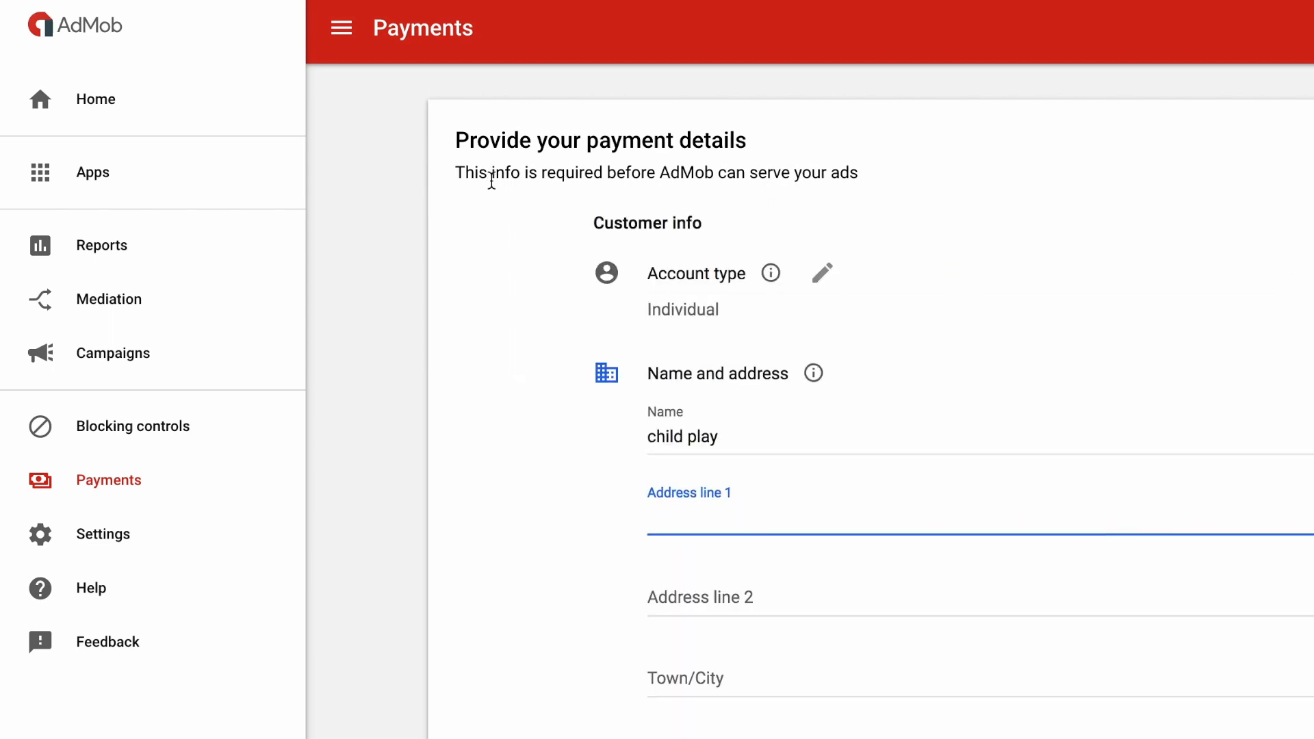
scroll(966, 389, down, 5)
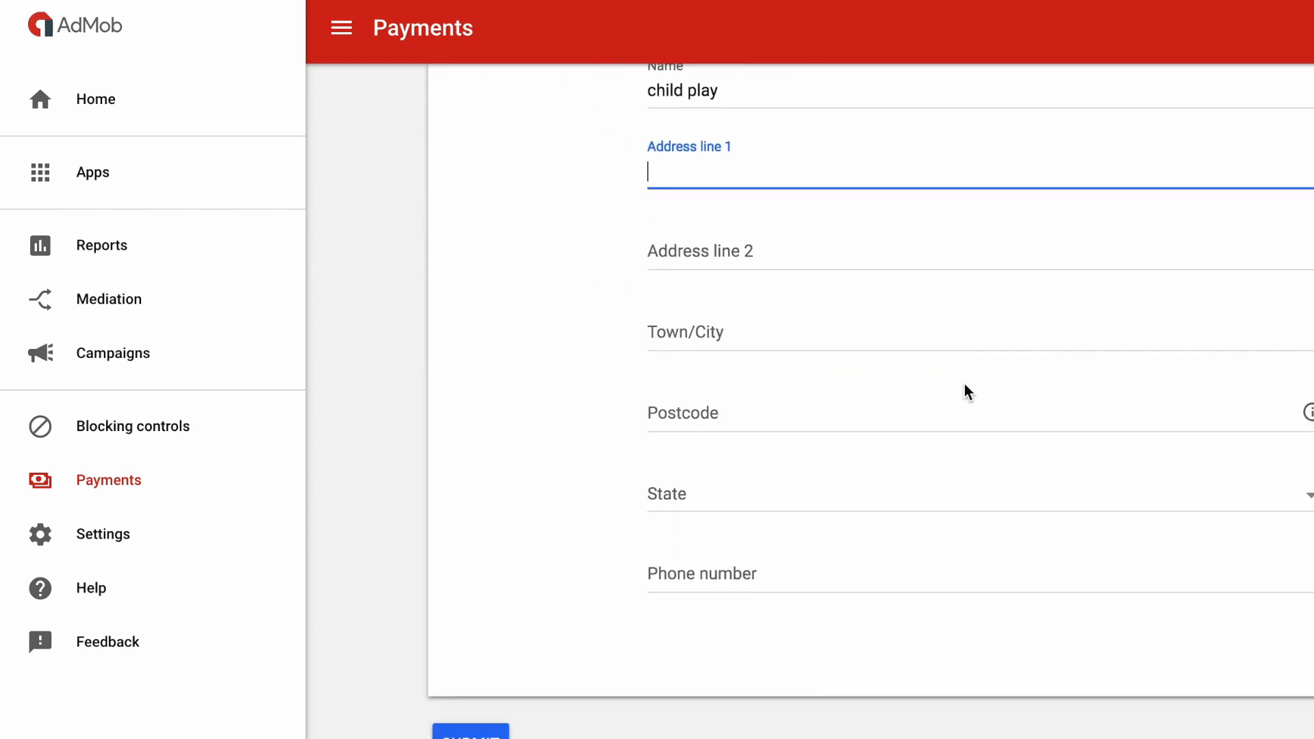
scroll(965, 387, up, 2)
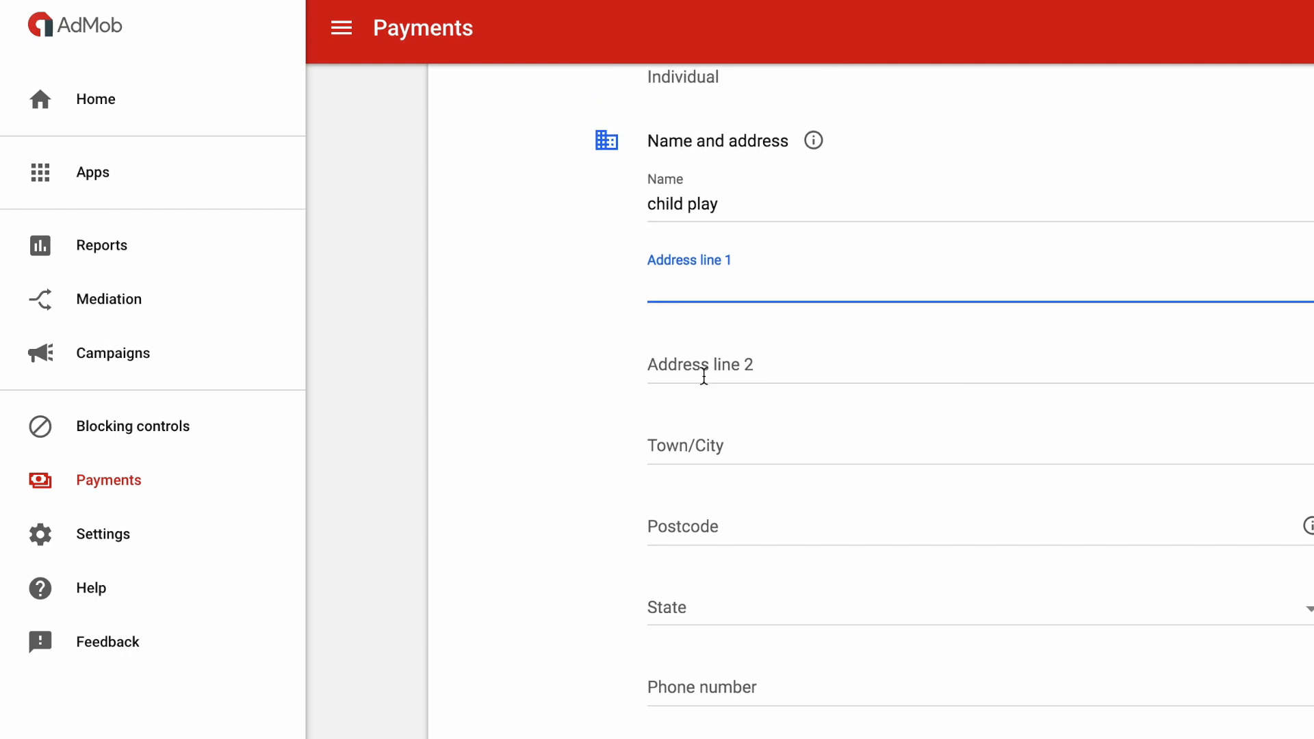
scroll(704, 376, down, 3)
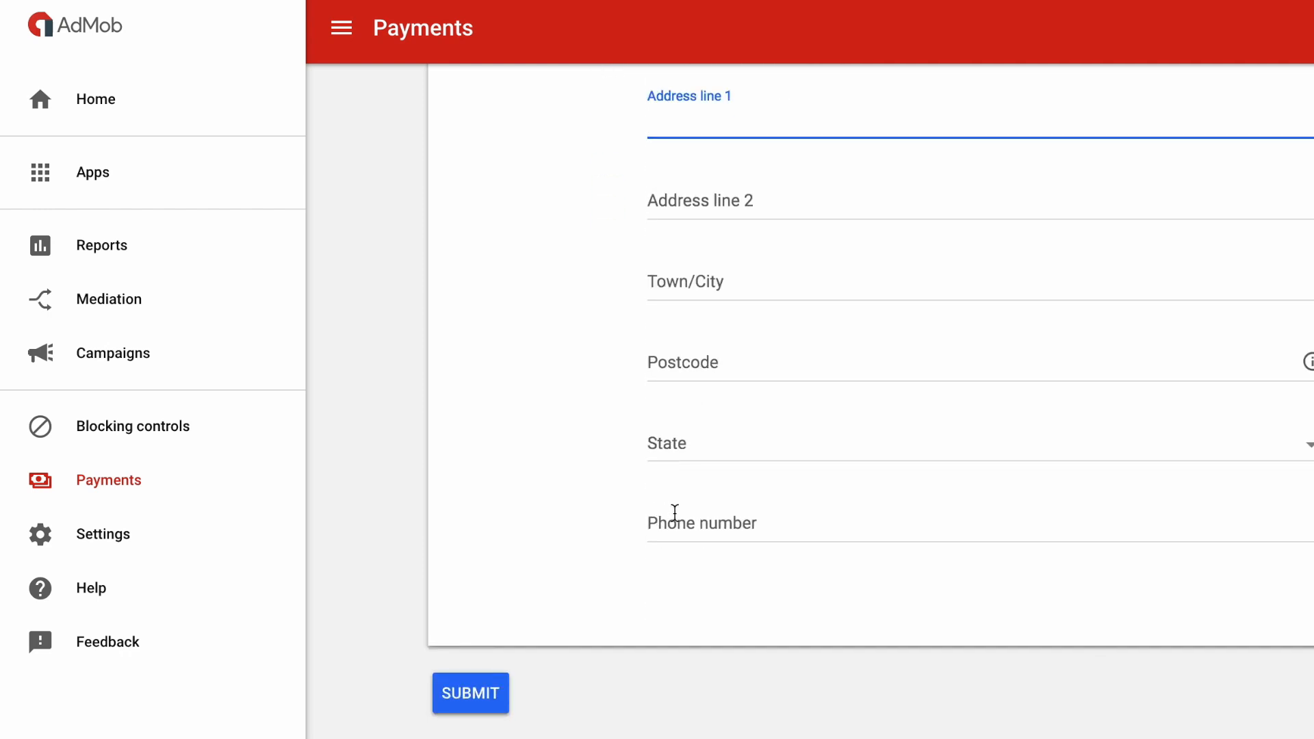
scroll(673, 517, up, 5)
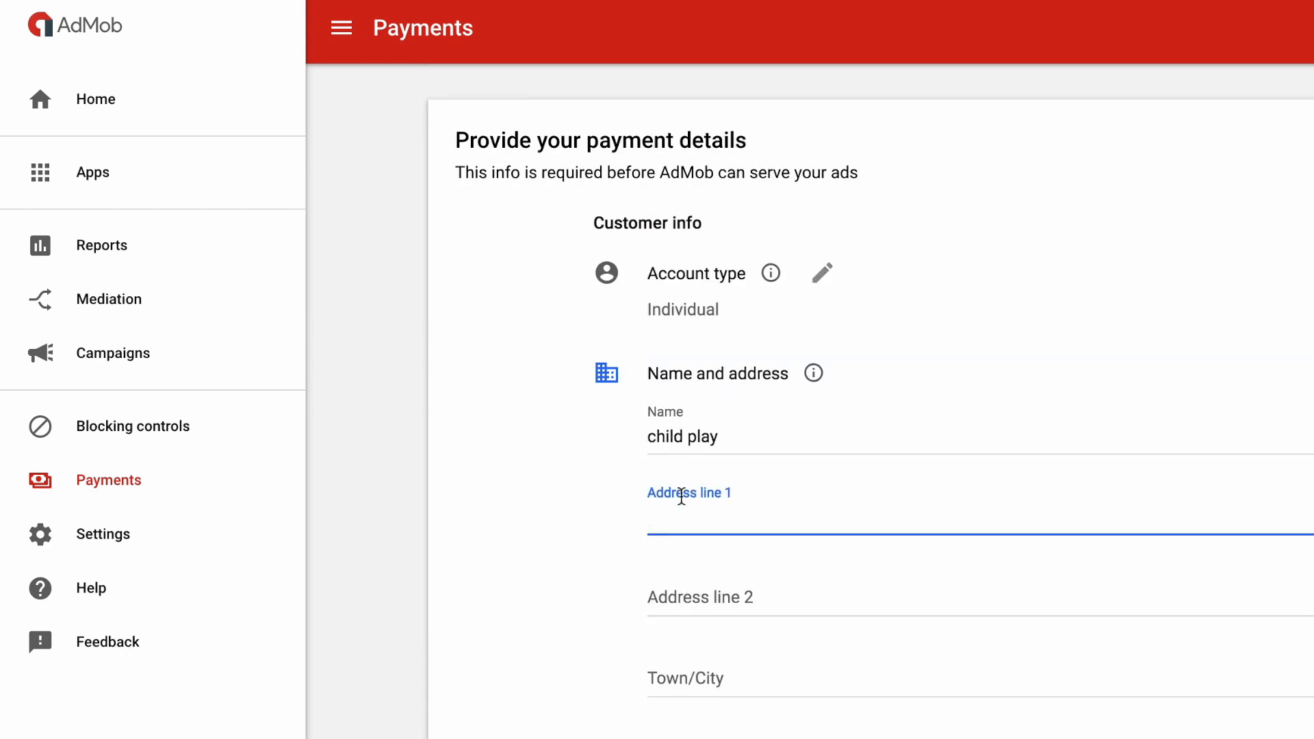
scroll(684, 499, down, 5)
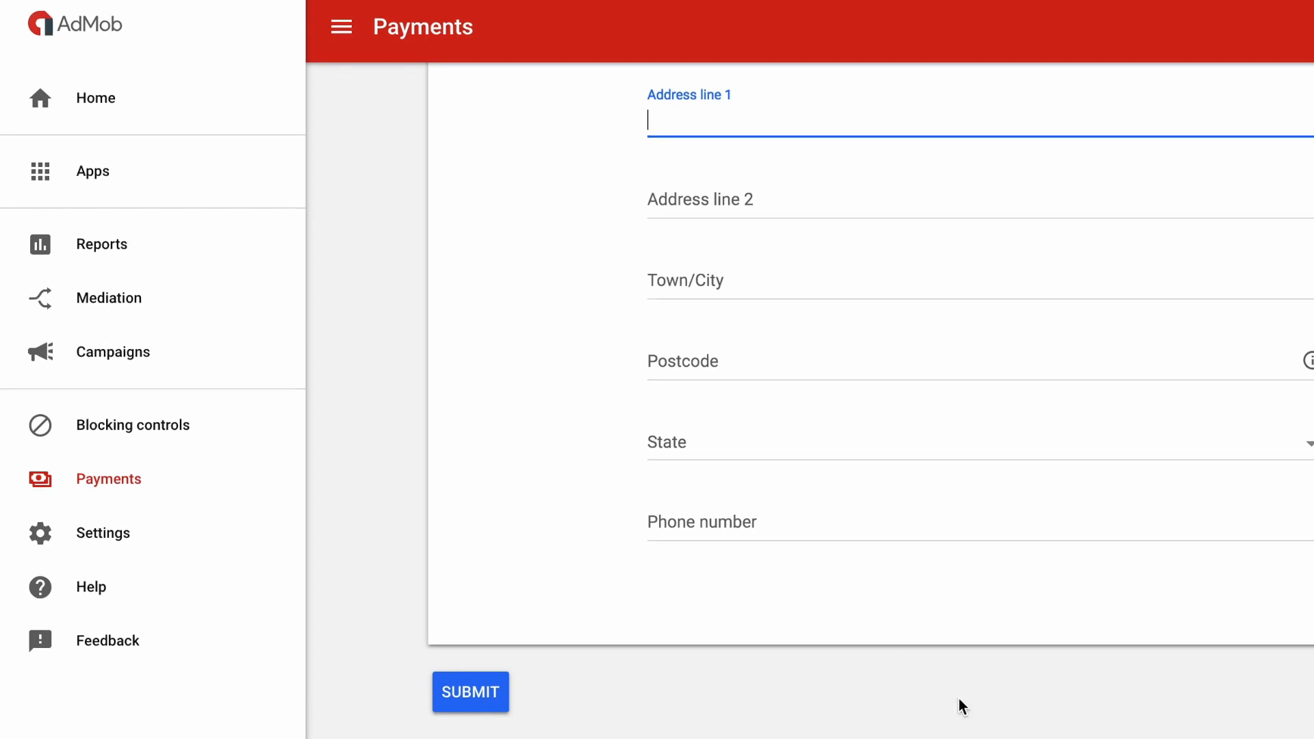
scroll(959, 700, up, 5)
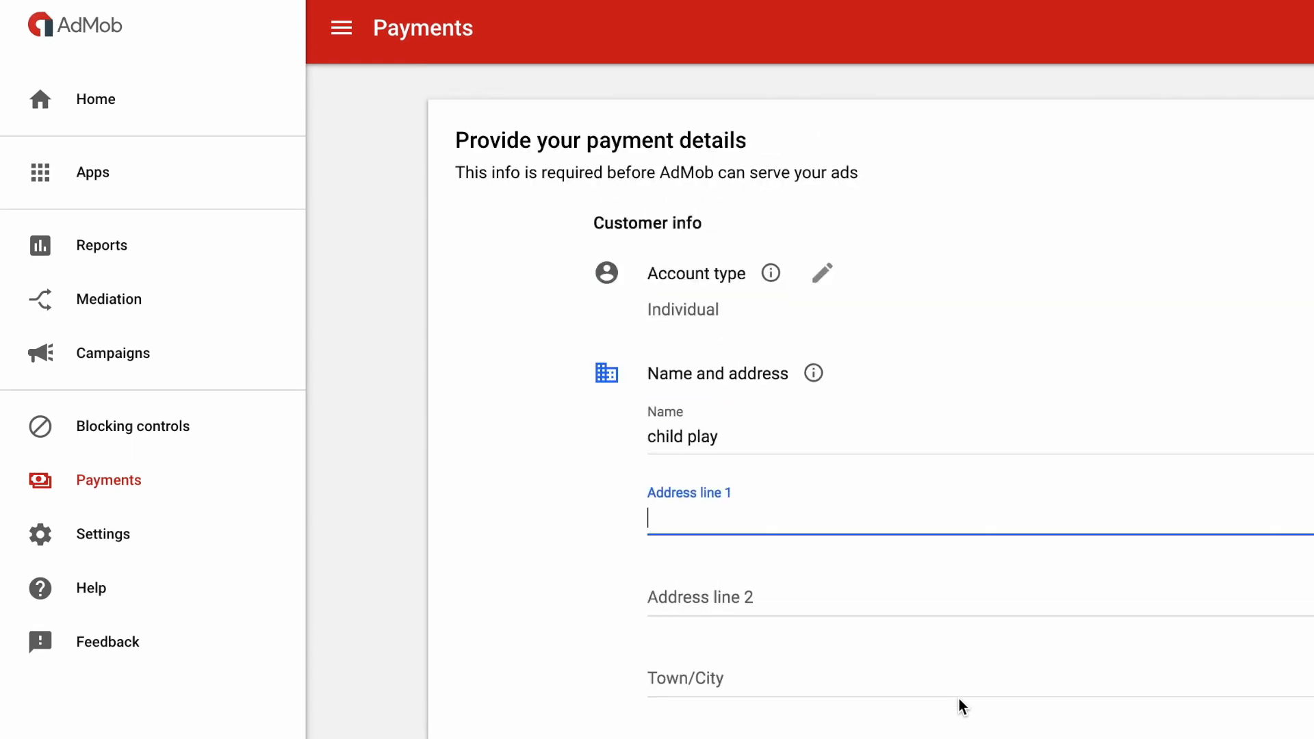
scroll(959, 700, down, 3)
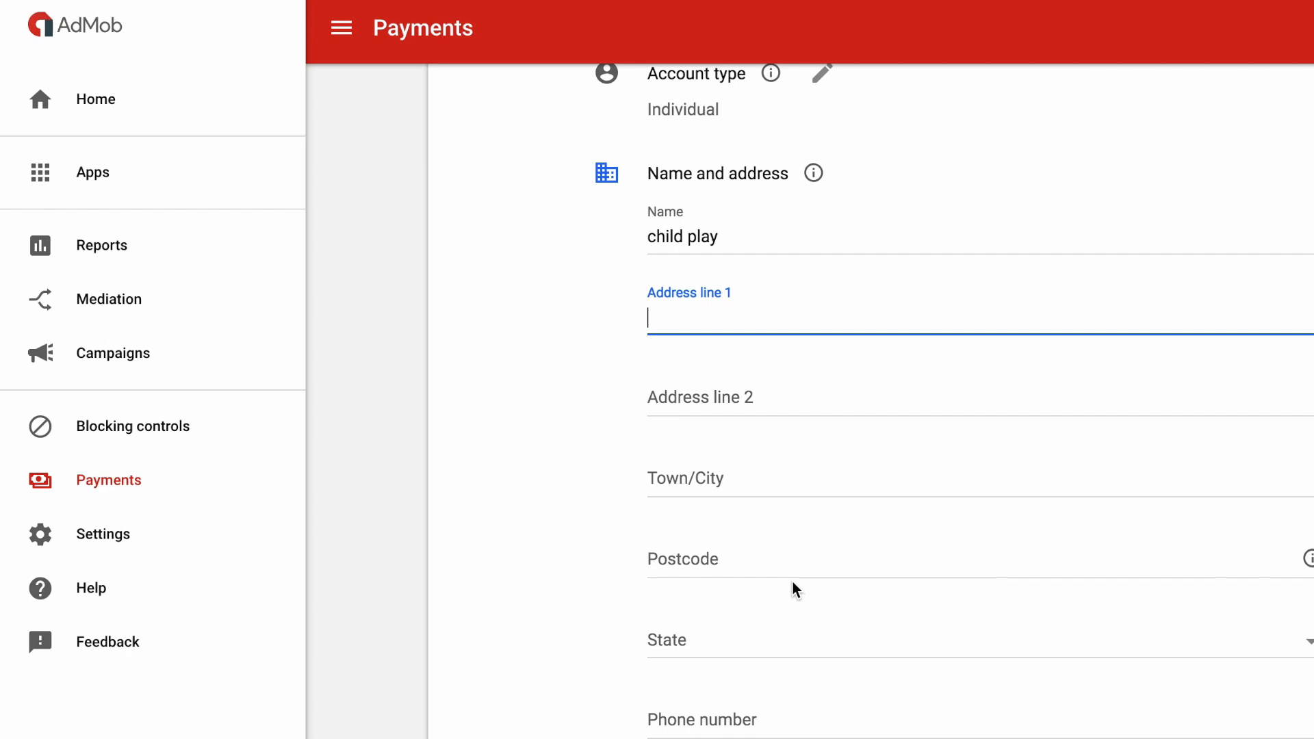
scroll(793, 582, up, 3)
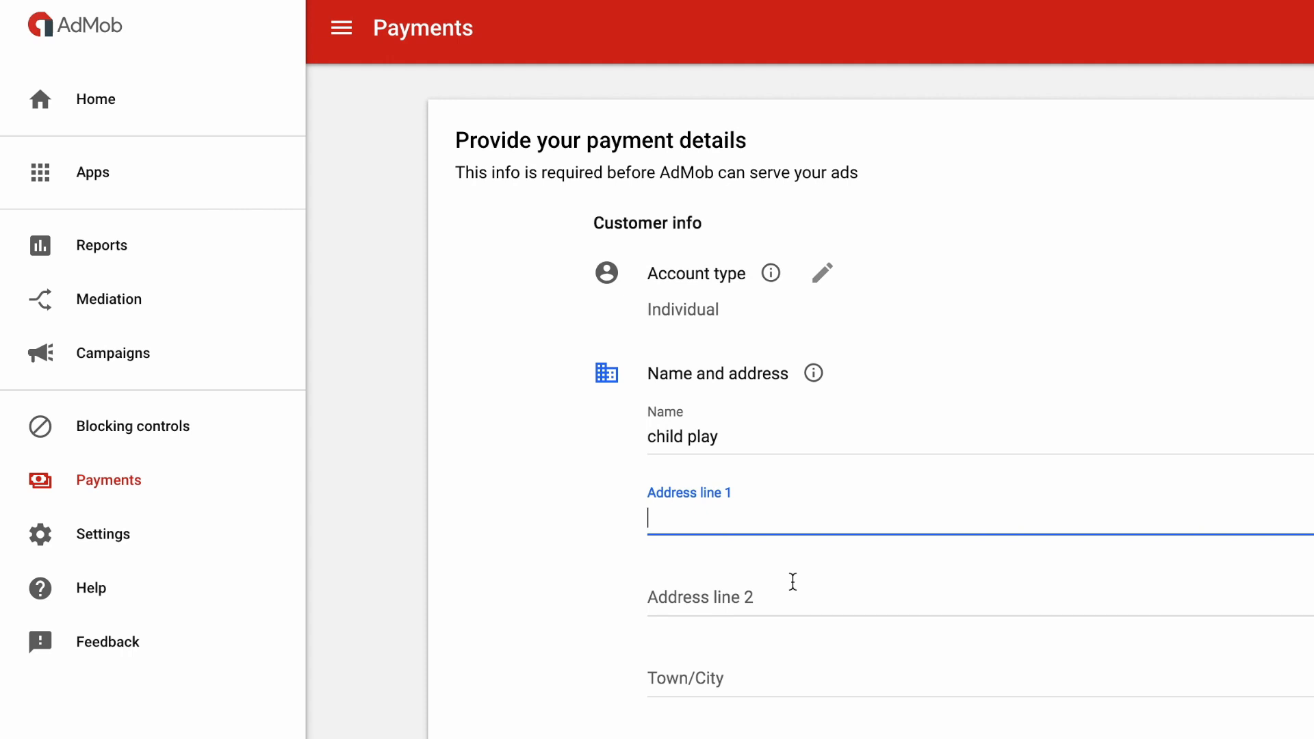
Open Settings and review the account information, including India Standard Time zone and US Dollar currency
click(94, 540)
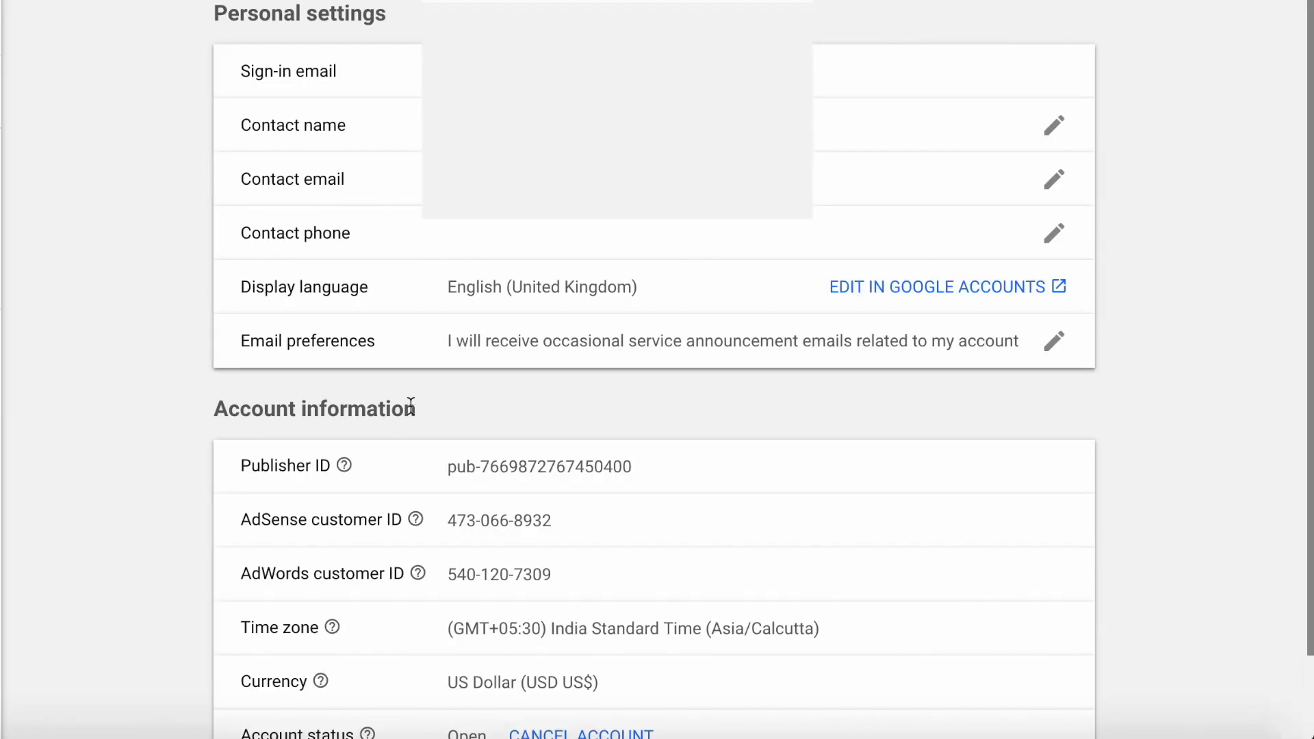
scroll(411, 408, down, 1)
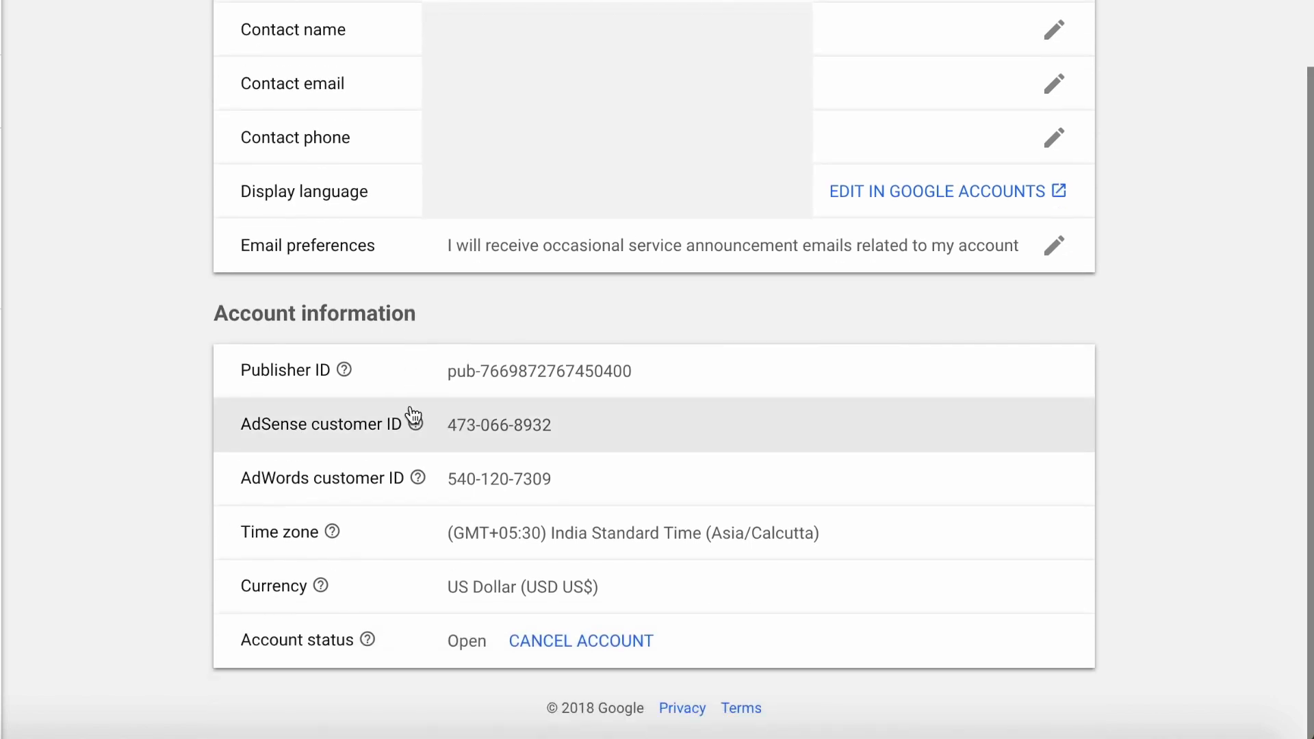
scroll(413, 417, up, 1)
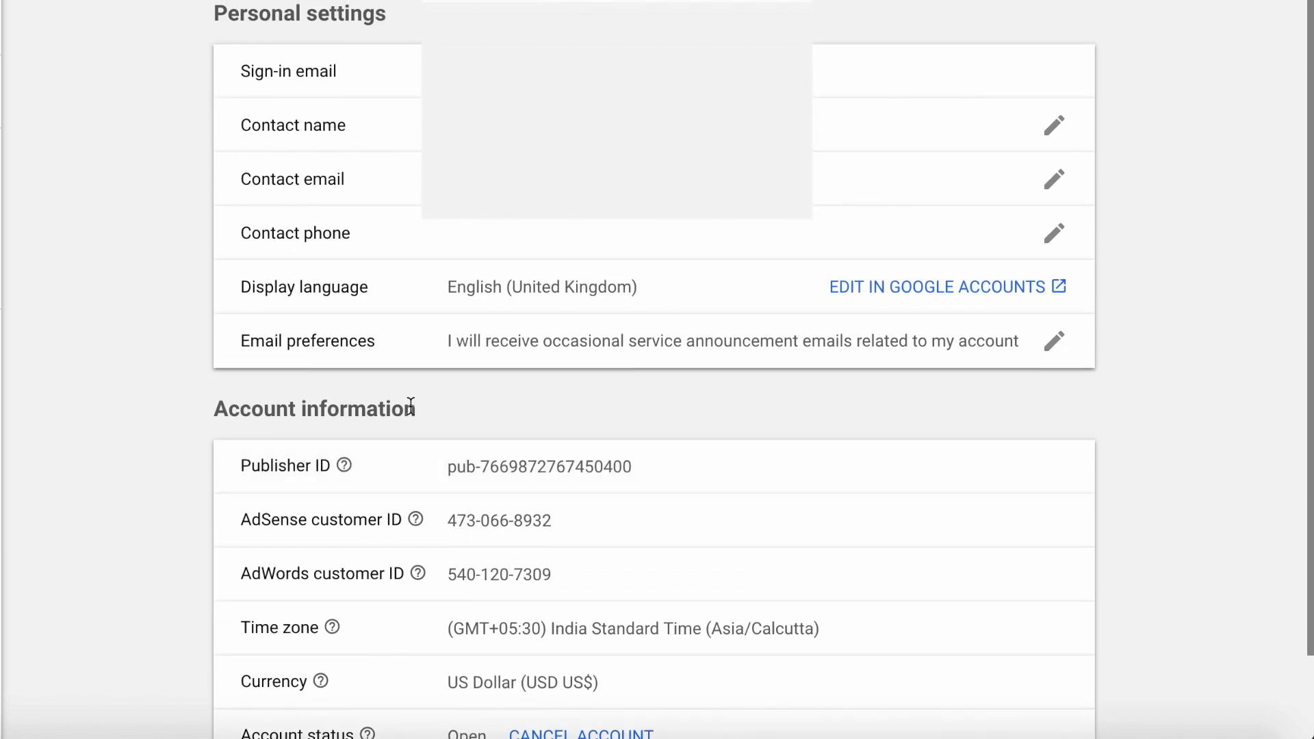